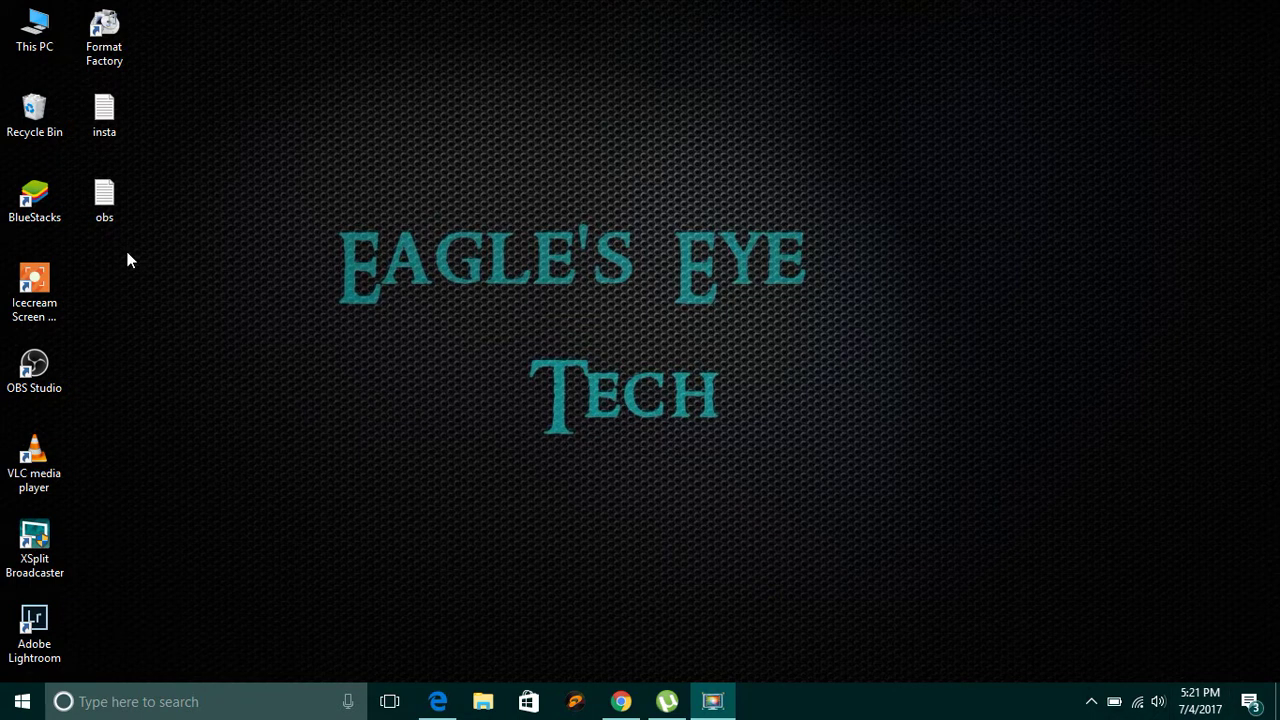
# - Copy the link from the obs text file on the desktop and open it in a new Chrome tab
pyautogui.doubleClick(104, 197)
pyautogui.hotkey('ctrl', 'a')
pyautogui.hotkey('ctrl', 'c')
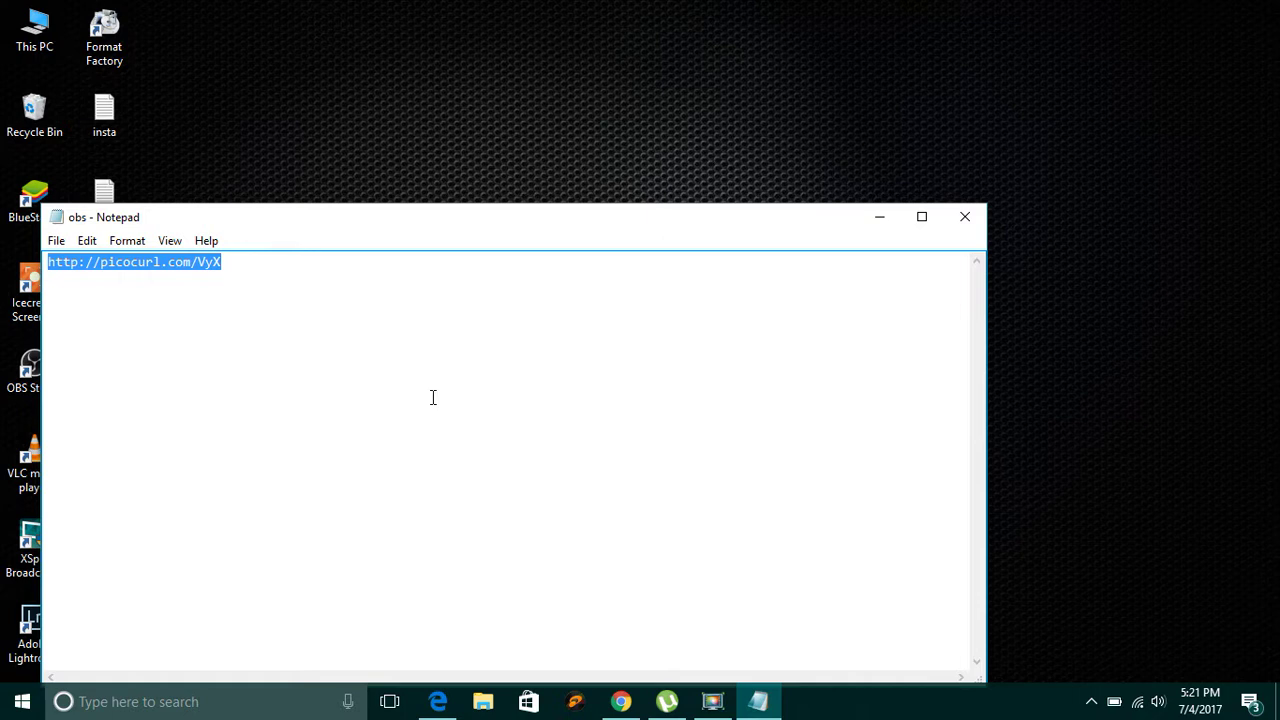
pyautogui.click(620, 701)
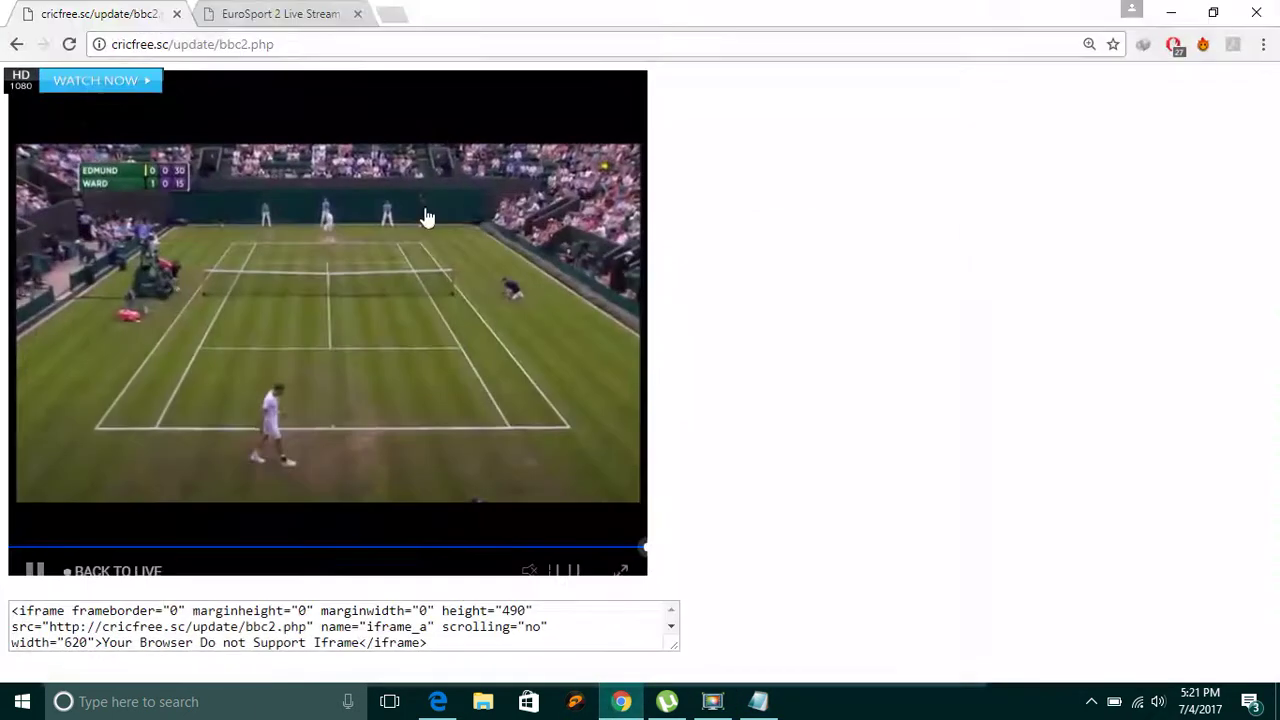
pyautogui.click(390, 15)
pyautogui.hotkey('ctrl', 'v')
pyautogui.press('Return')
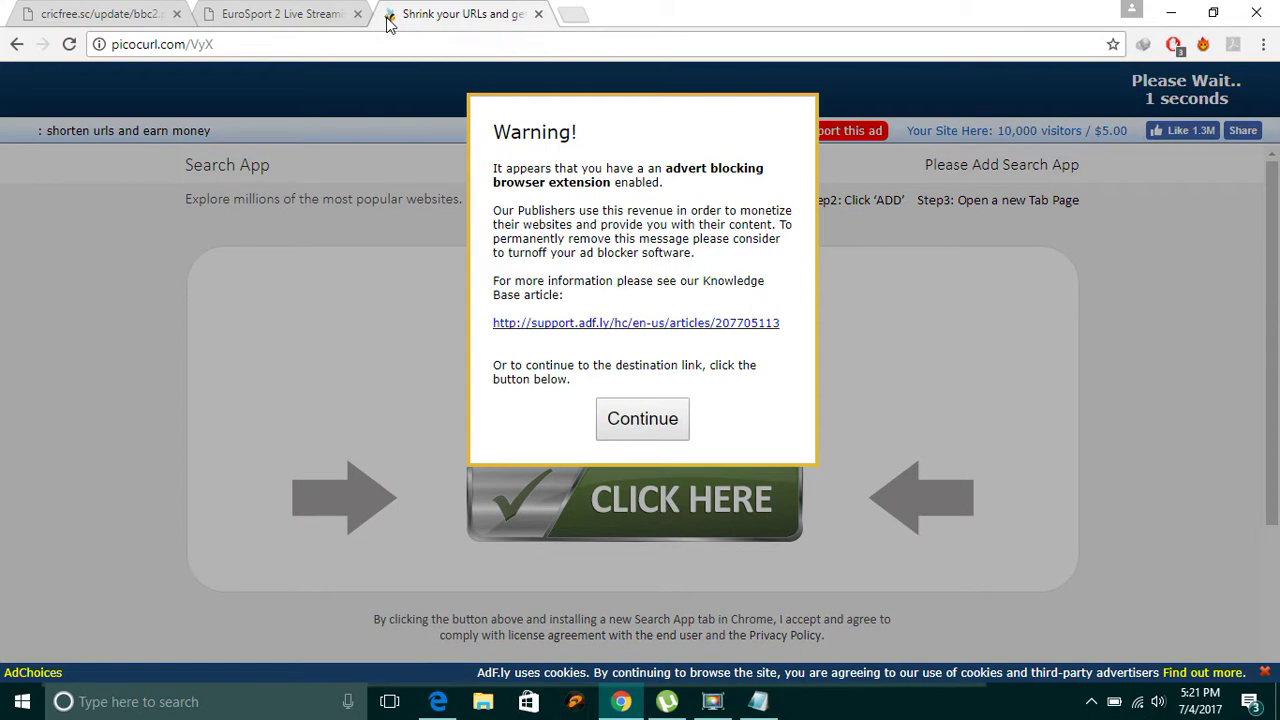
# - Get past the ad page to the Google Drive file OBS-Studio-19.0.3-Full-Installer.rar and request its download
pyautogui.click(621, 413)
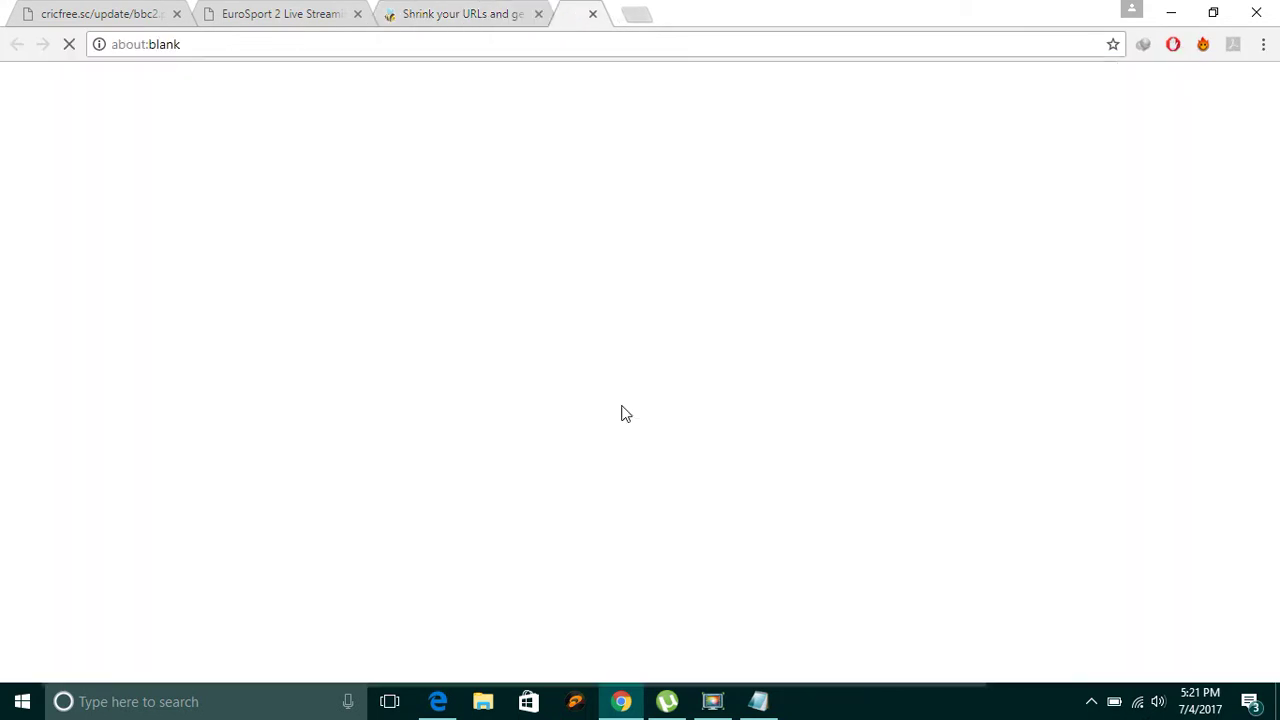
pyautogui.click(724, 13)
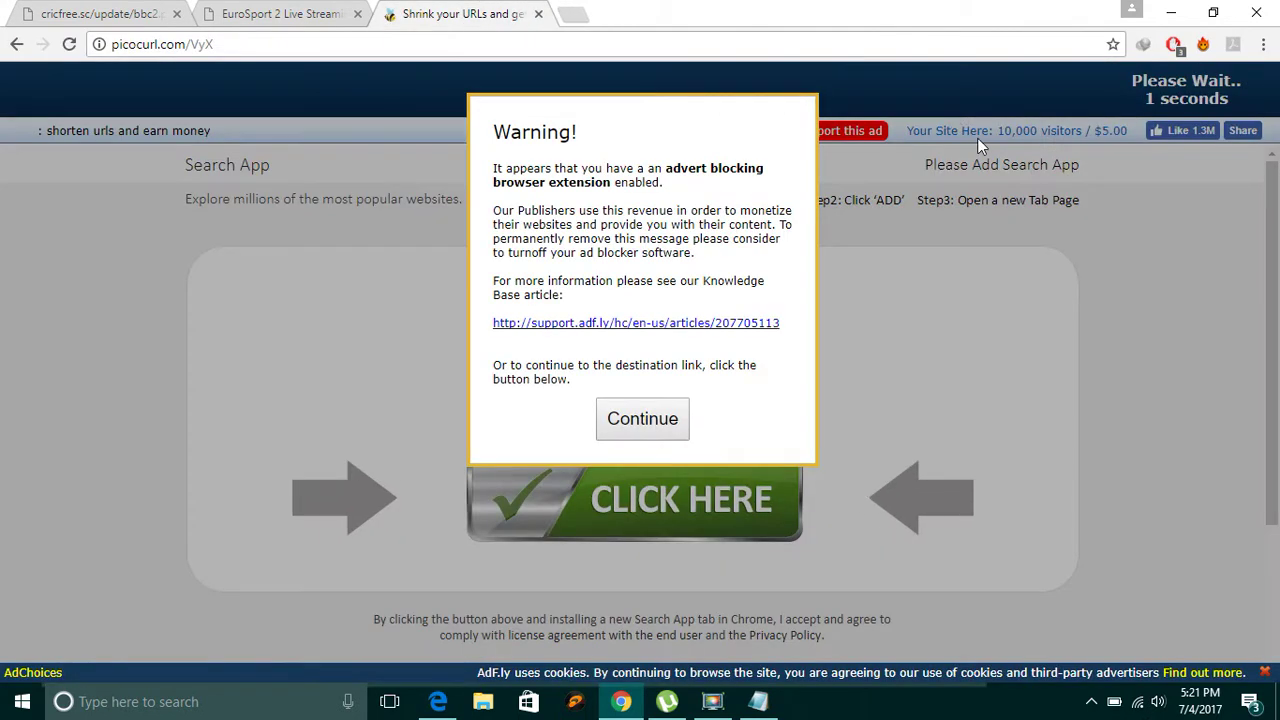
pyautogui.click(644, 418)
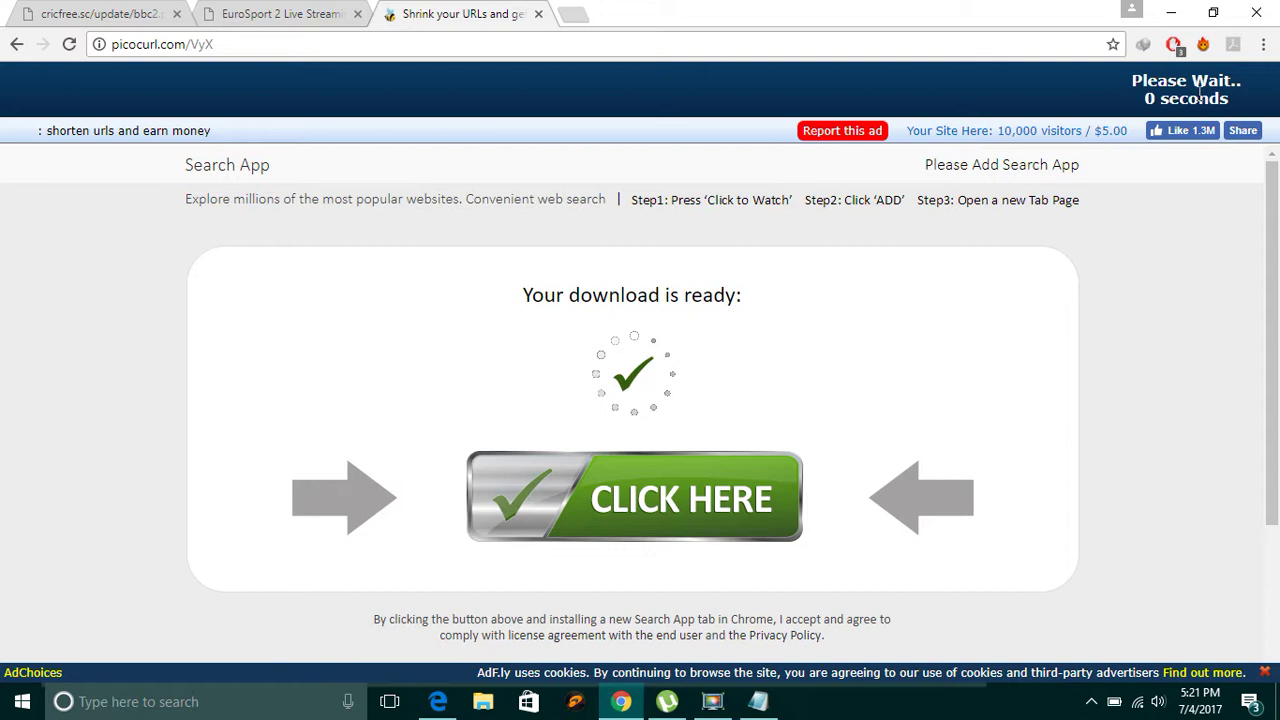
pyautogui.click(1187, 98)
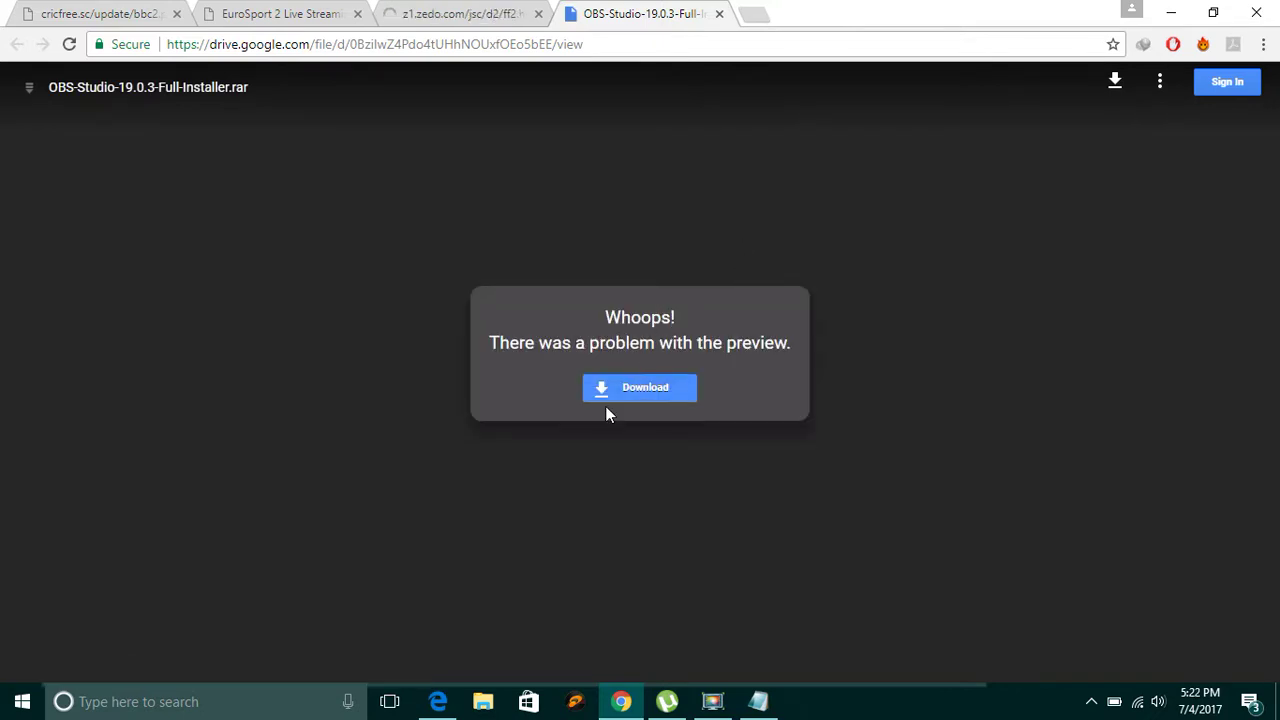
pyautogui.click(637, 397)
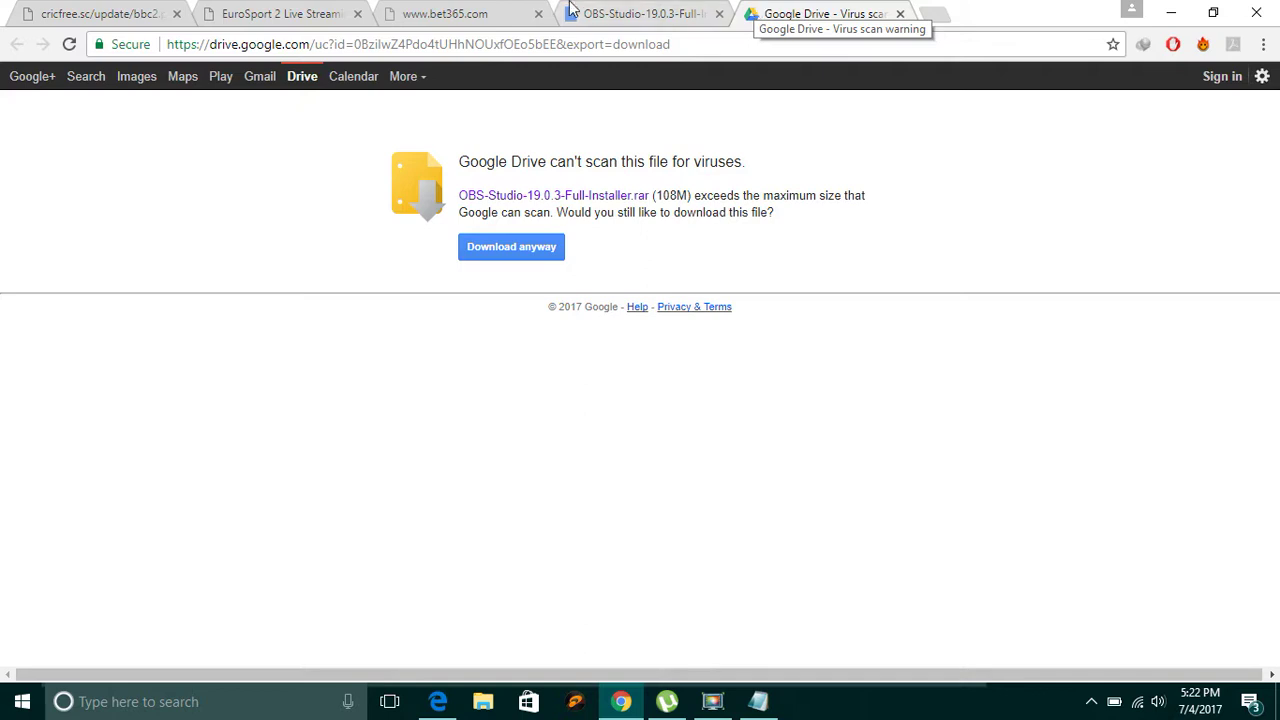
# - Close the ad and Google Drive tabs, minimise Chrome and close the obs note
pyautogui.click(538, 14)
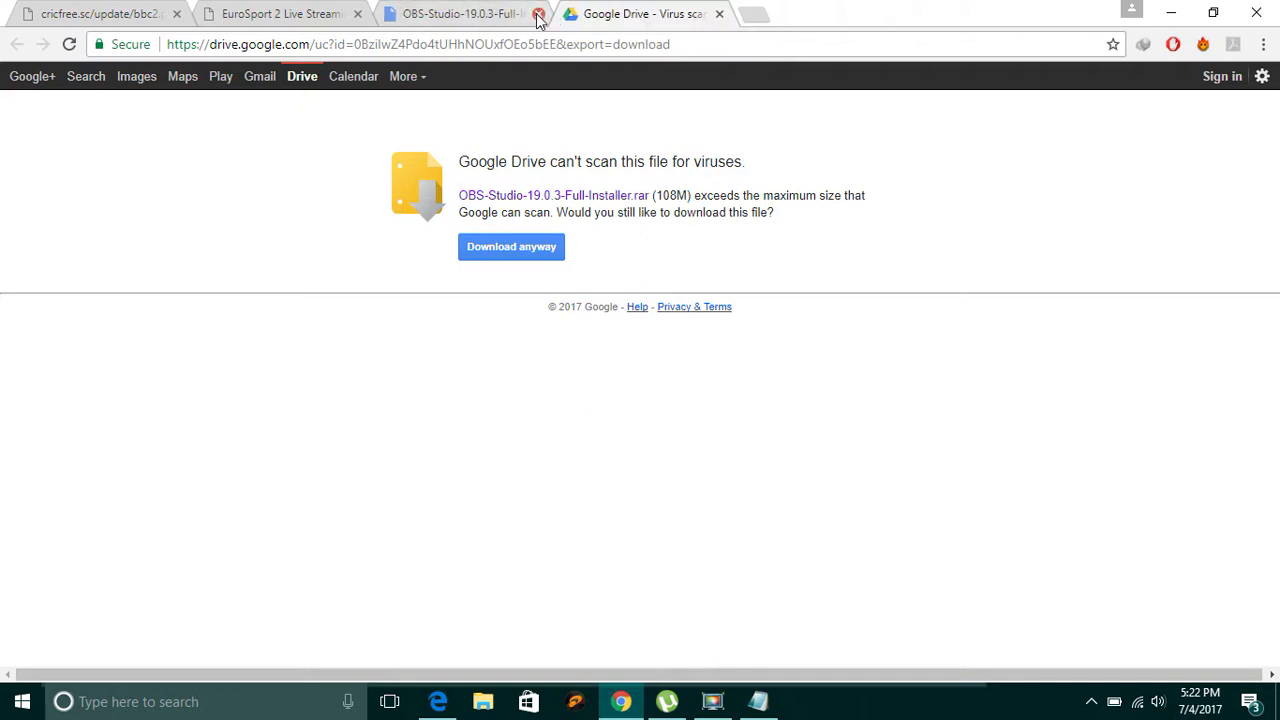
pyautogui.click(538, 14)
pyautogui.click(539, 14)
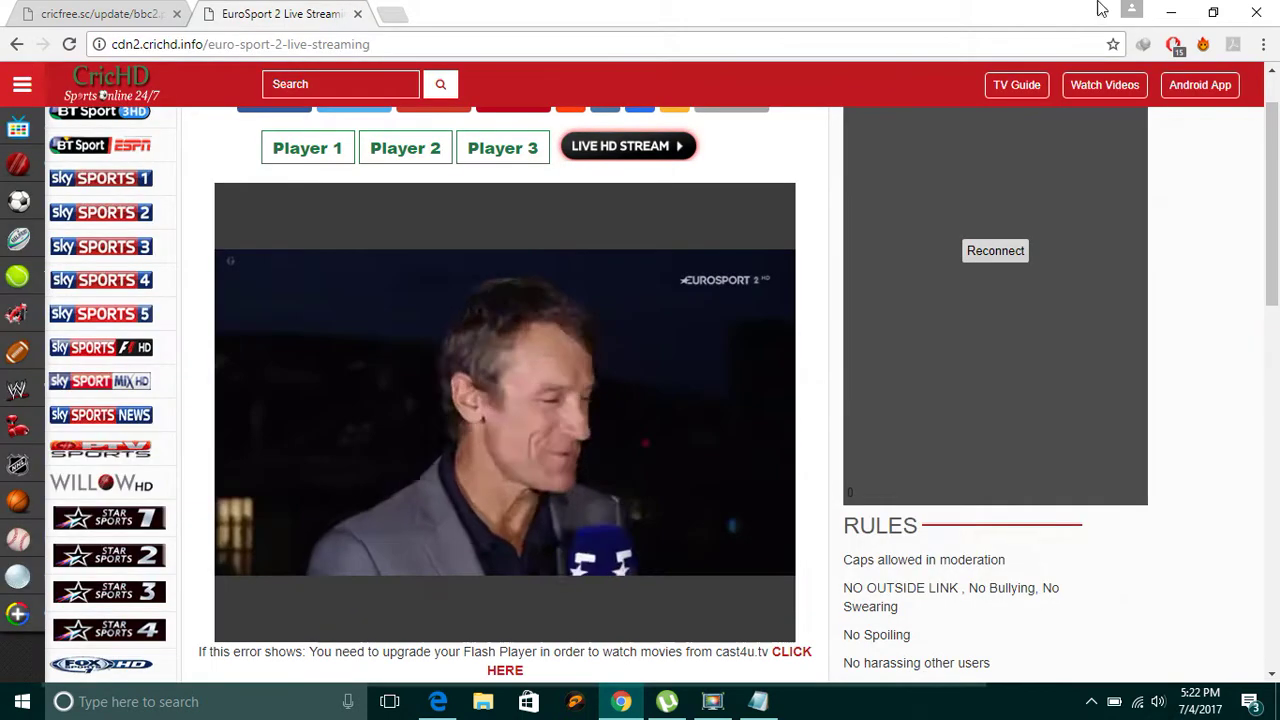
pyautogui.click(1168, 12)
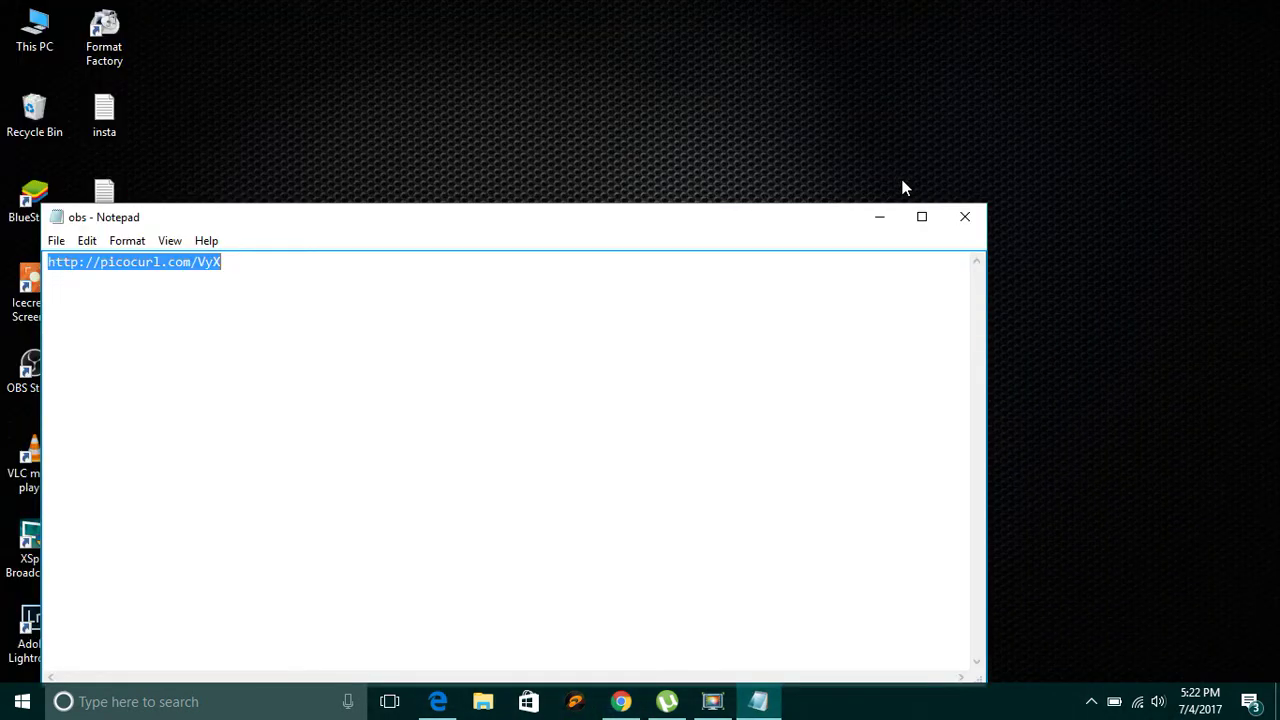
pyautogui.click(982, 217)
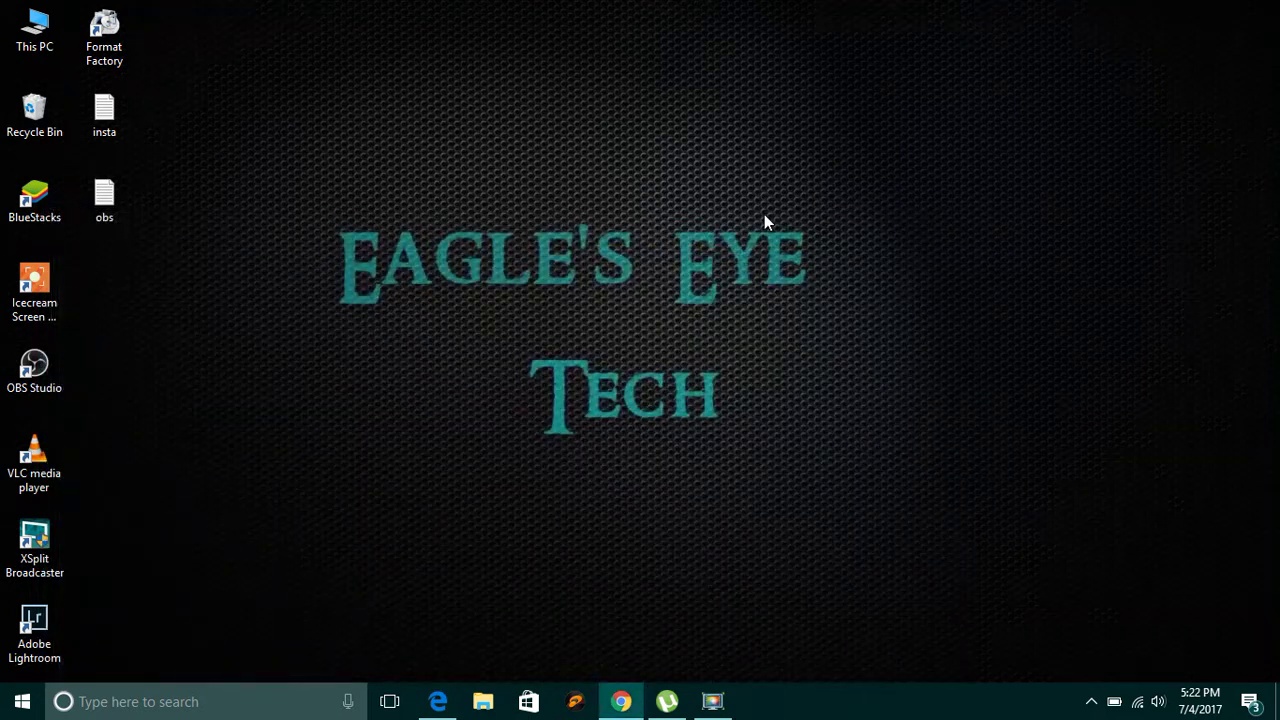
# - Launch OBS Studio and remove the existing Window Capture source from the scene
pyautogui.doubleClick(58, 394)
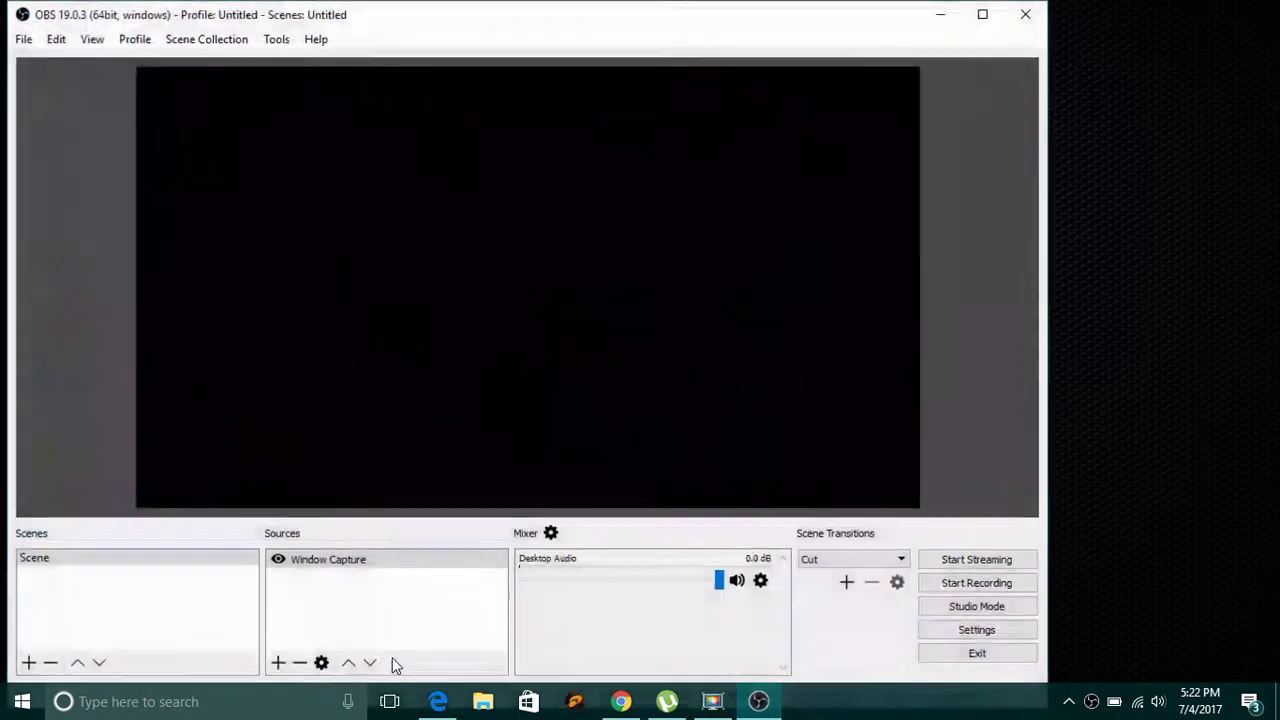
pyautogui.click(299, 665)
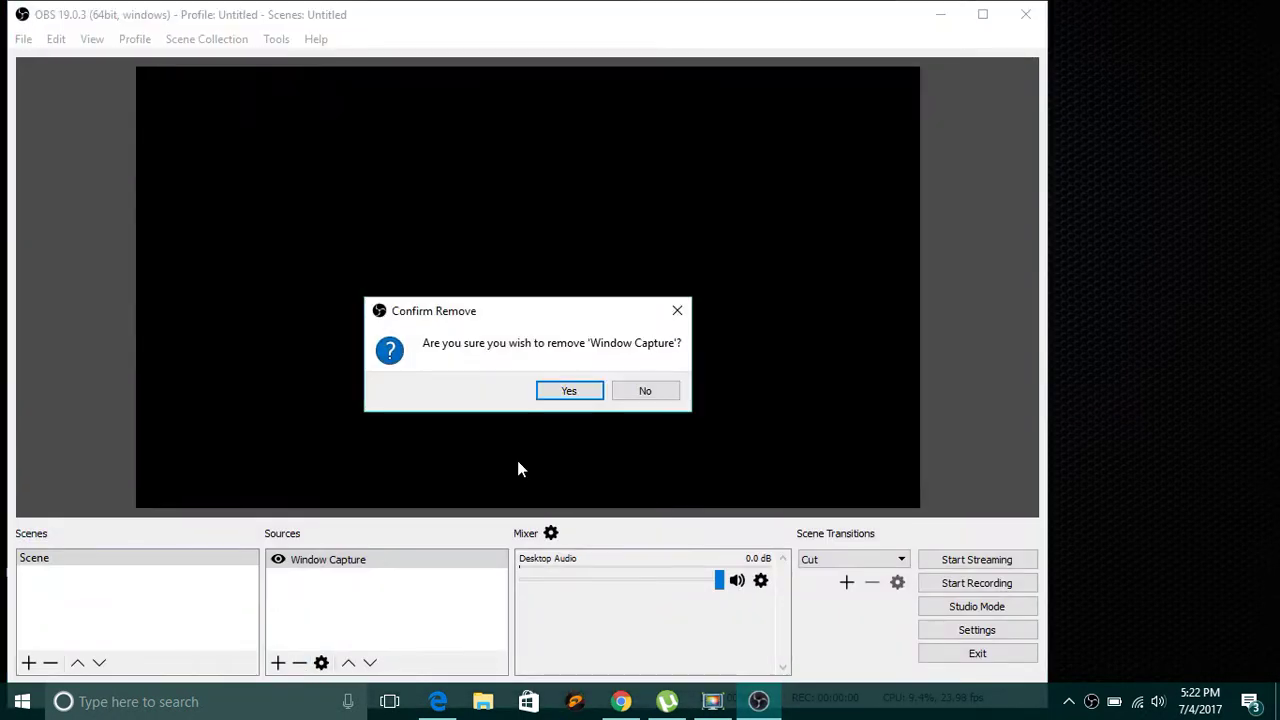
pyautogui.click(573, 389)
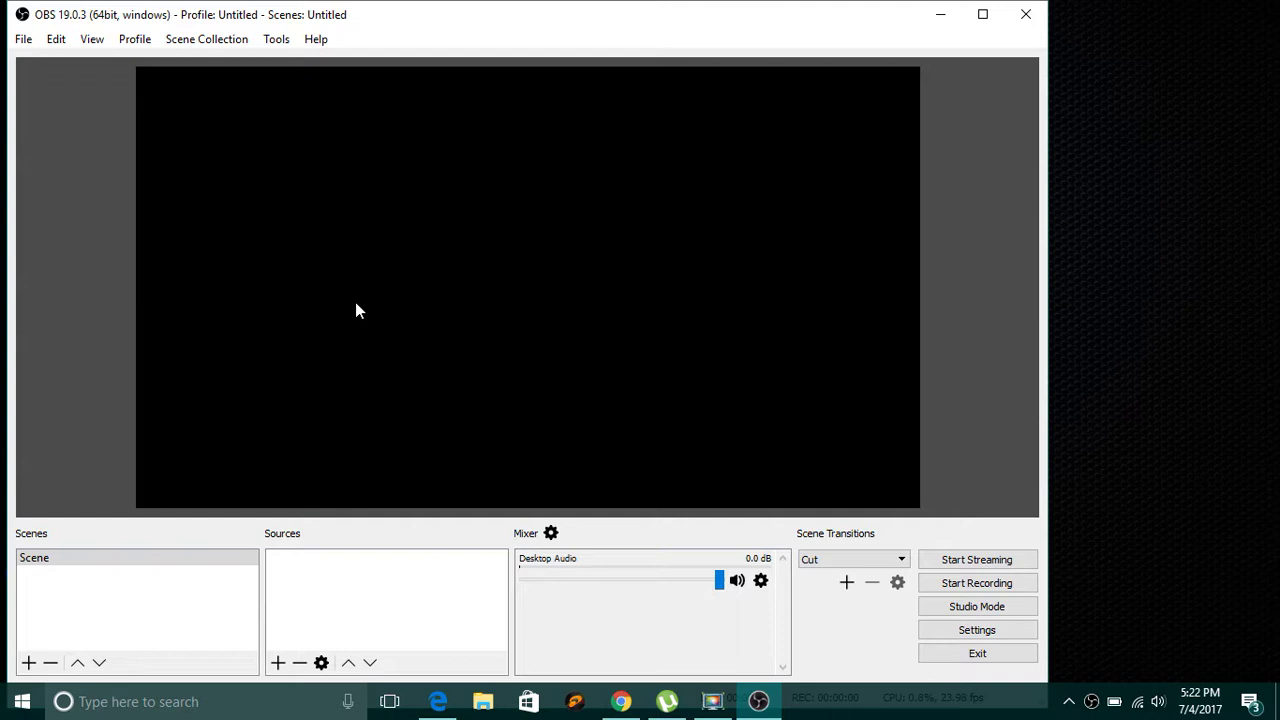
# - Select the scene, then restore the minimised Chrome window with the sports stream and return to OBS
pyautogui.click(70, 585)
pyautogui.click(60, 557)
pyautogui.click(279, 663)
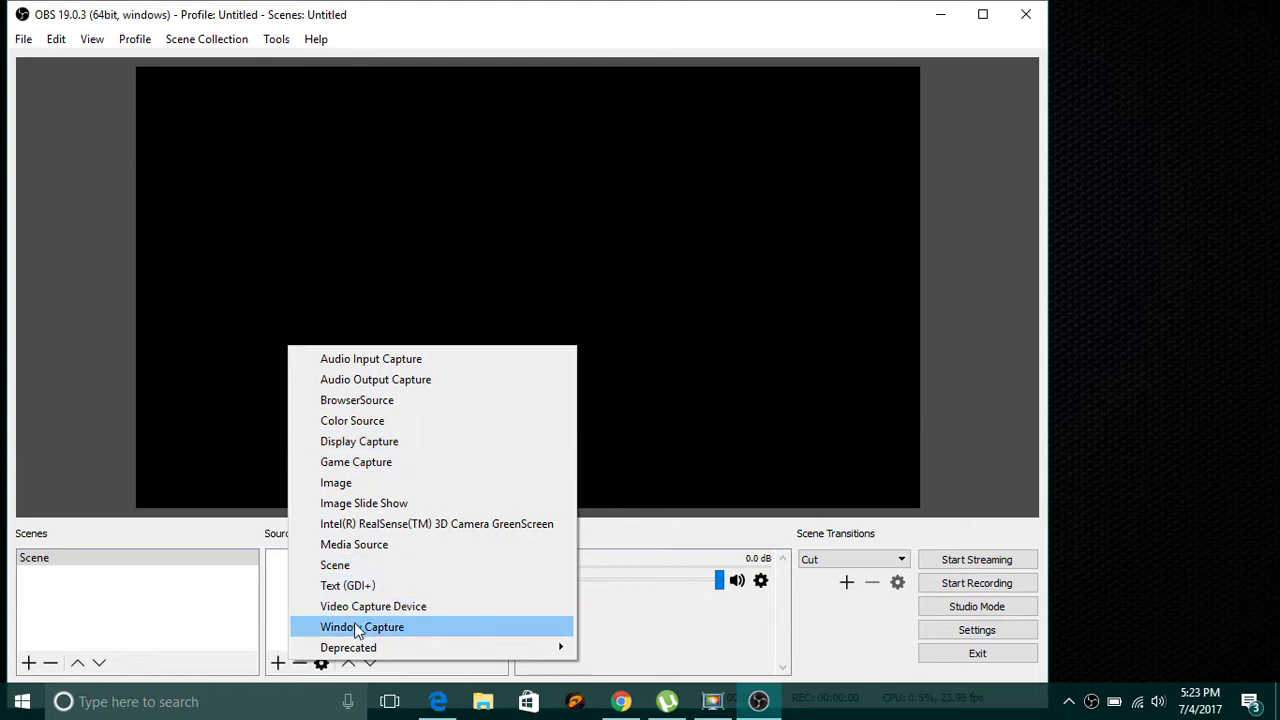
pyautogui.click(621, 701)
pyautogui.click(760, 703)
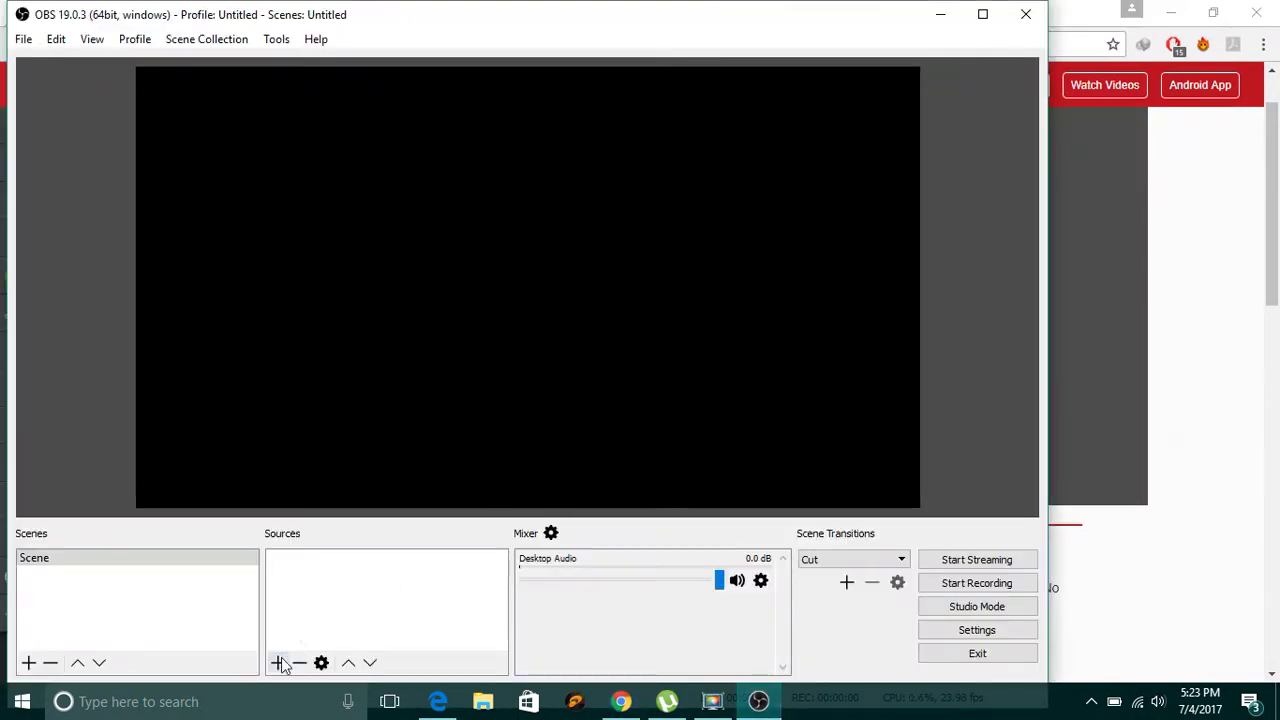
# - Add a new BrowserSource to the scene, look over its properties, and remove the source again
pyautogui.click(279, 664)
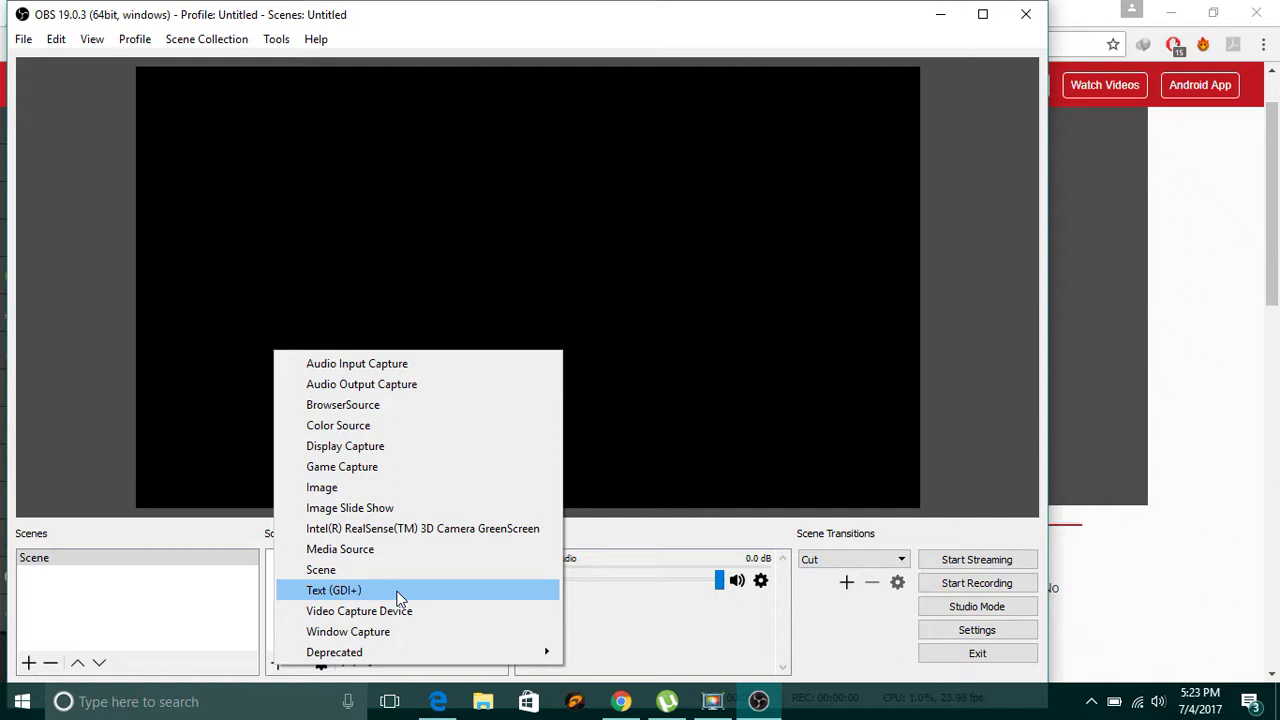
pyautogui.click(373, 410)
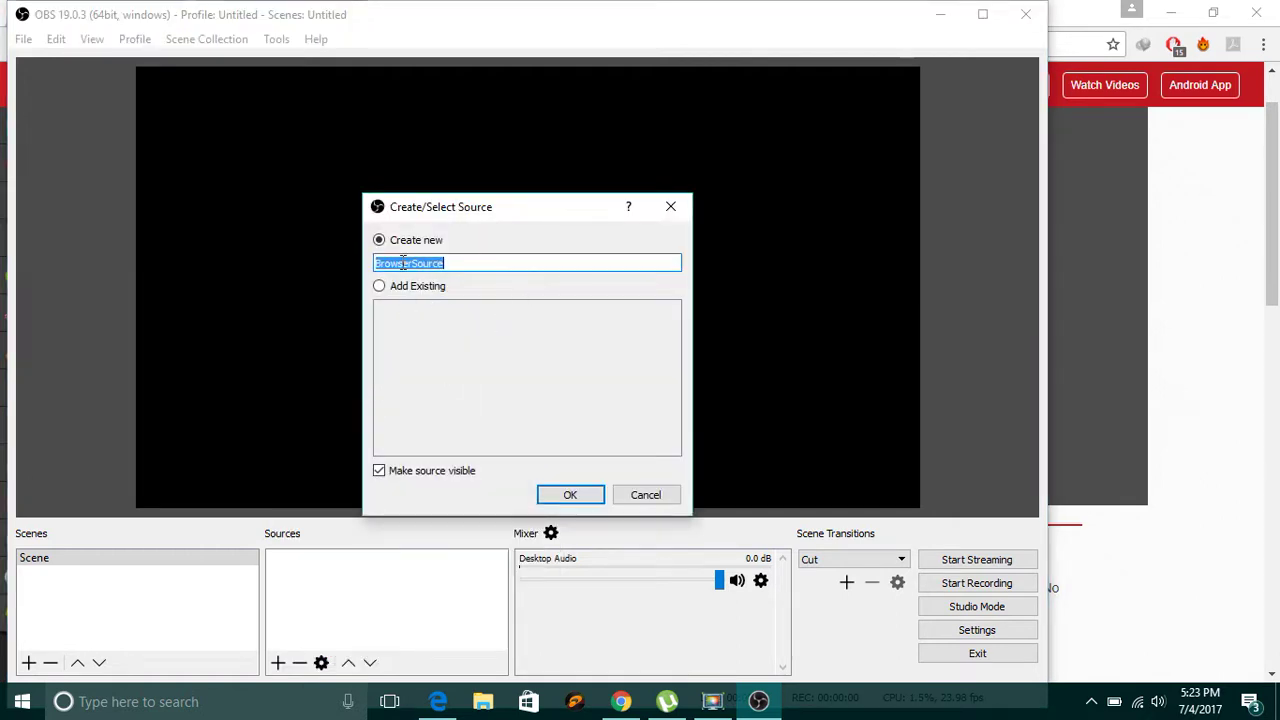
pyautogui.click(574, 495)
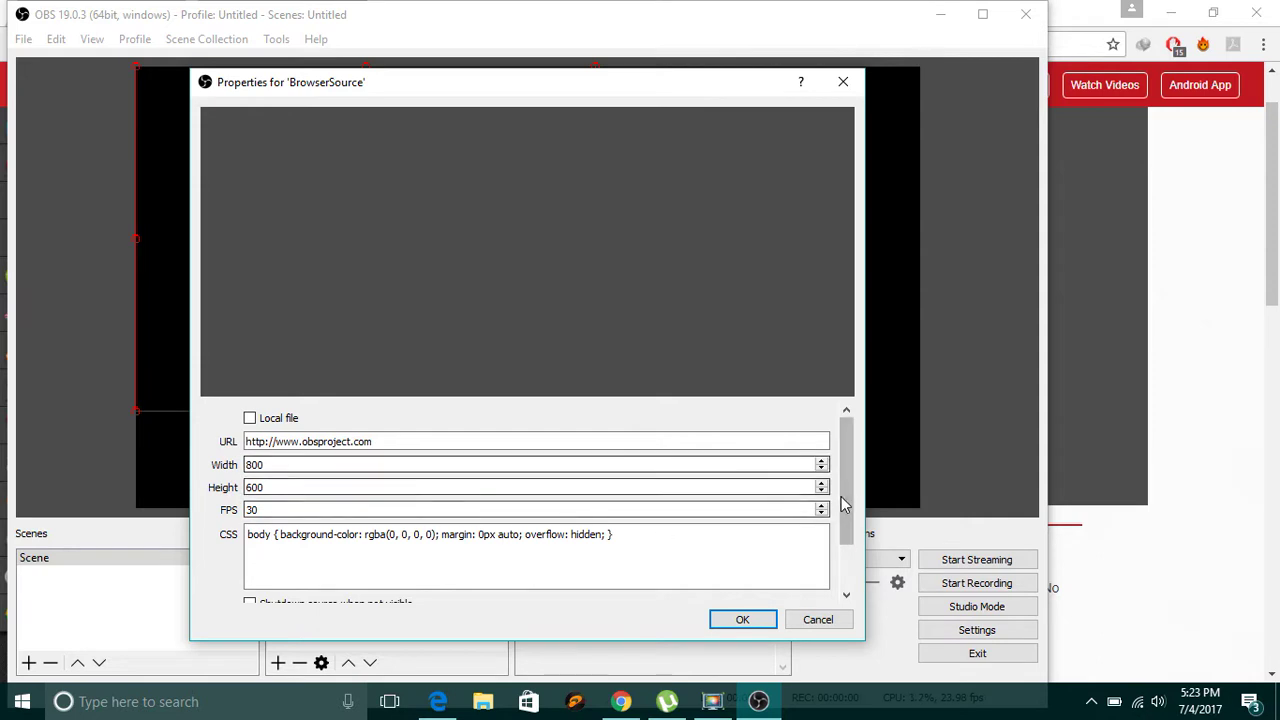
pyautogui.moveTo(842, 495)
pyautogui.mouseDown()
pyautogui.moveTo(842, 541)
pyautogui.moveTo(845, 494)
pyautogui.mouseUp()
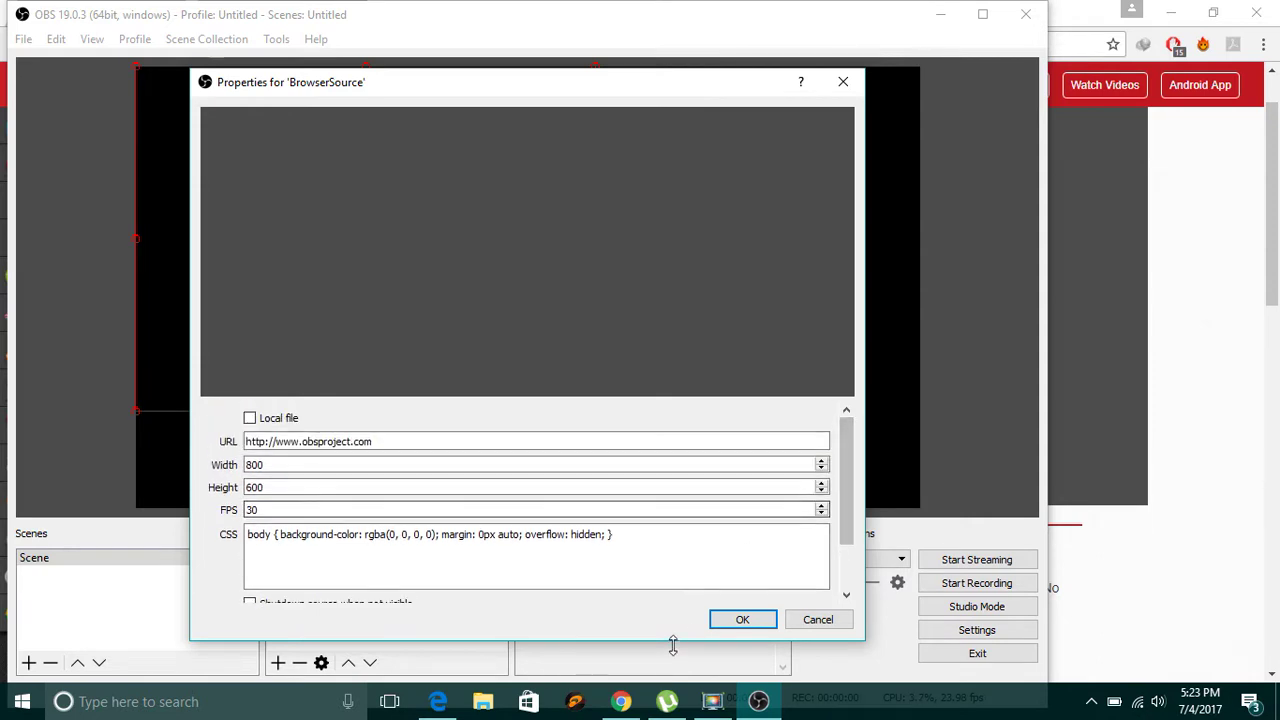
pyautogui.click(805, 621)
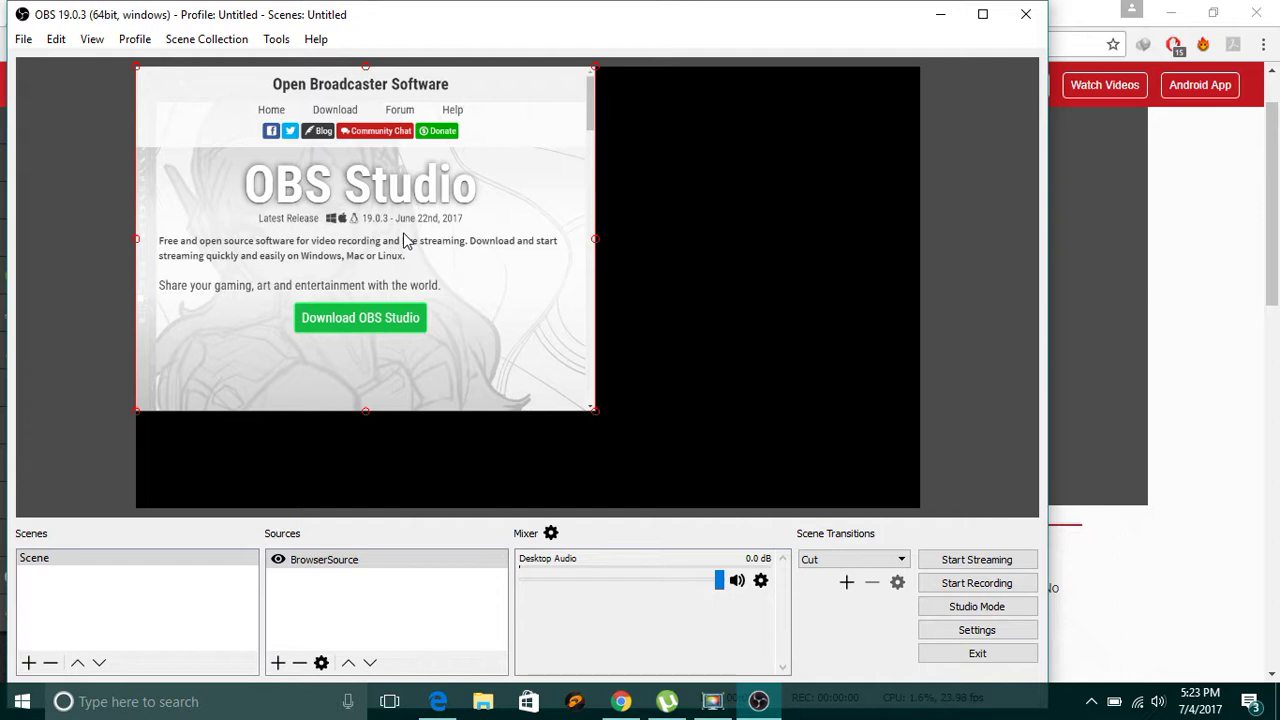
pyautogui.click(299, 663)
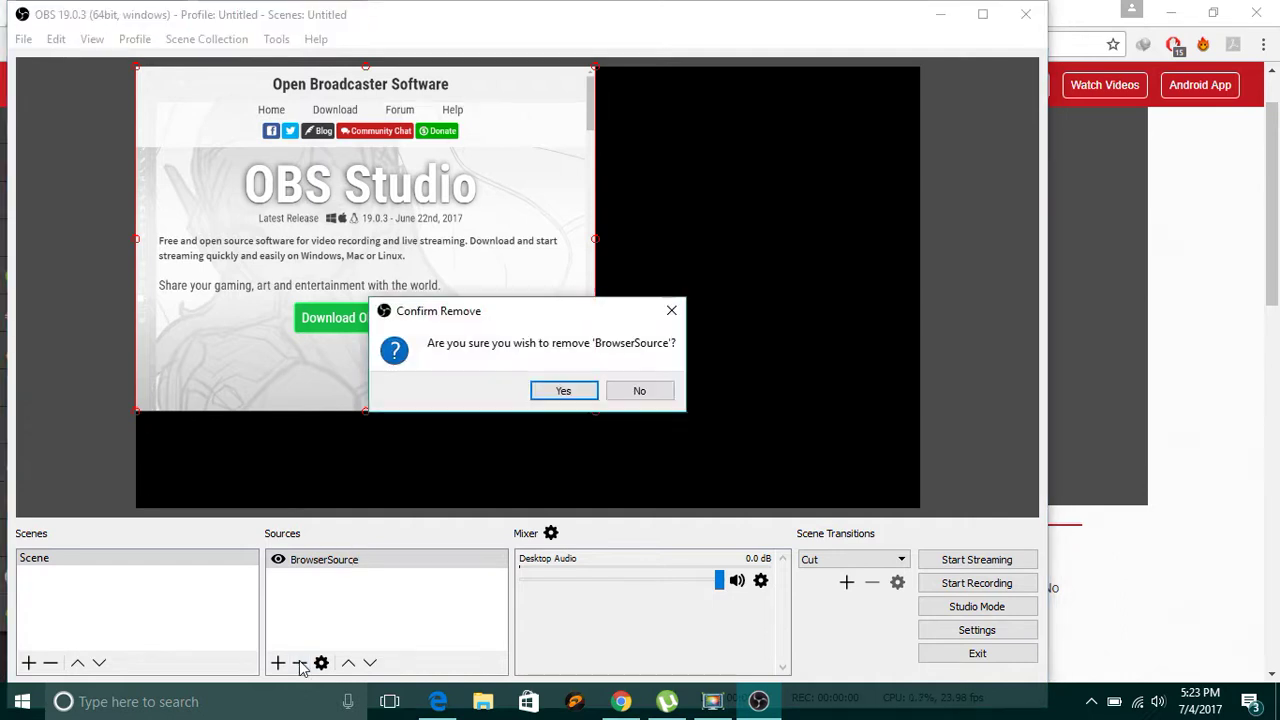
pyautogui.click(558, 392)
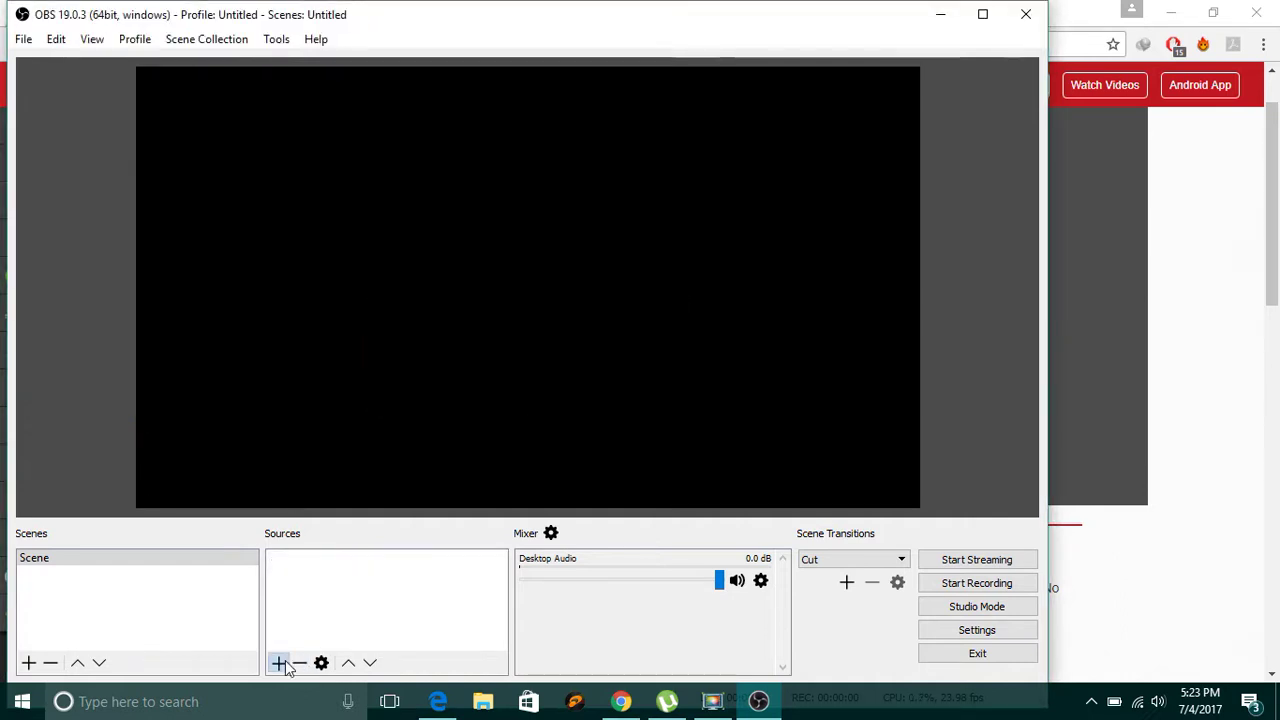
# - Add a Display Capture source for Display 0 with cursor capture enabled, and remove it again
pyautogui.click(280, 663)
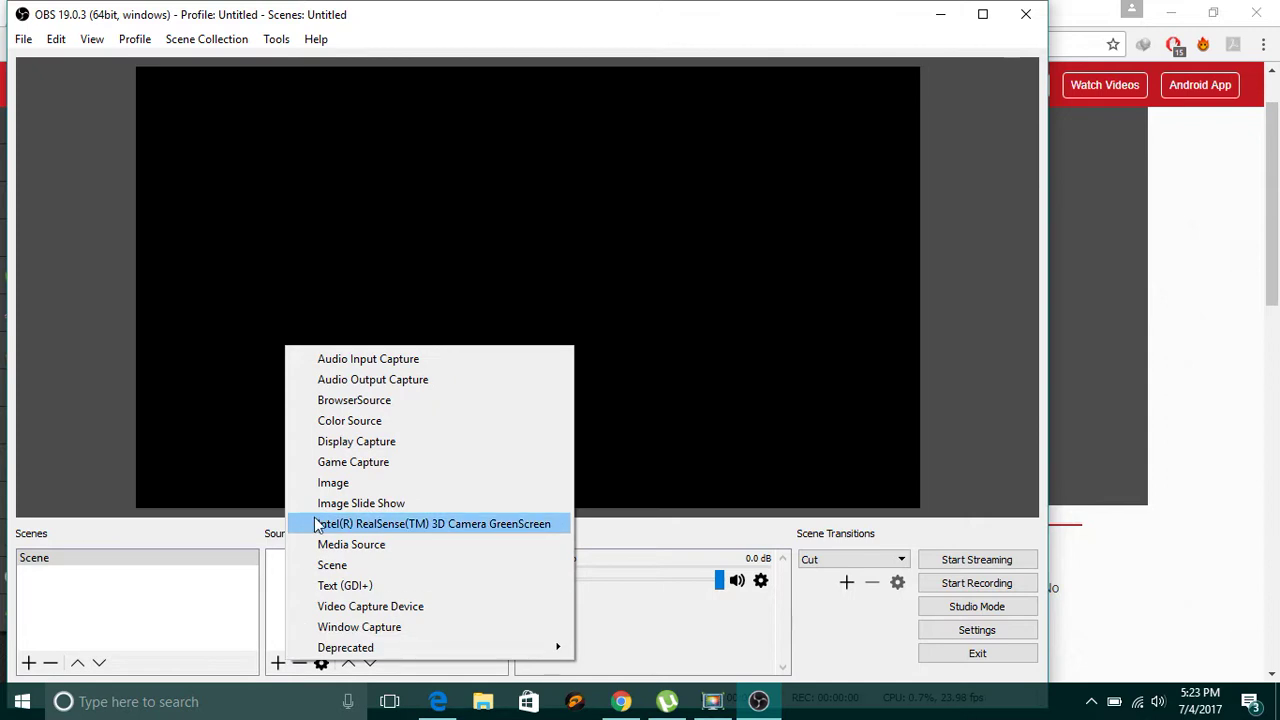
pyautogui.click(390, 448)
pyautogui.click(549, 496)
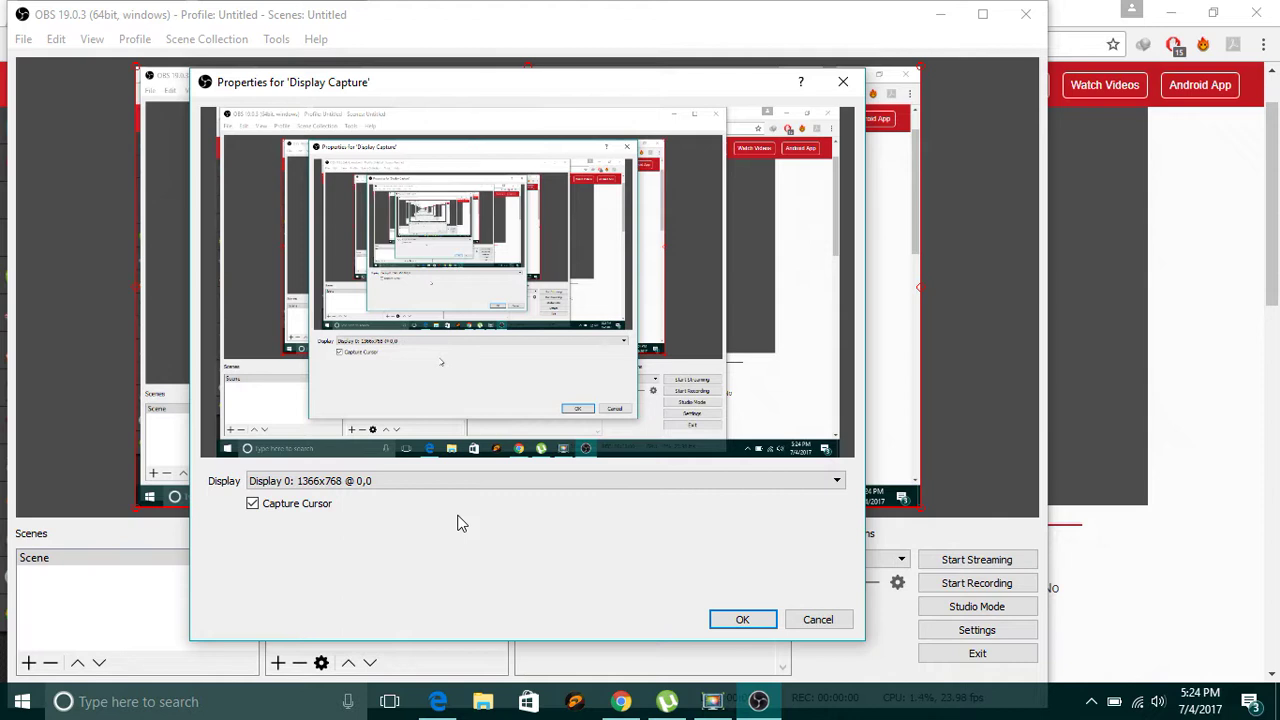
pyautogui.click(745, 621)
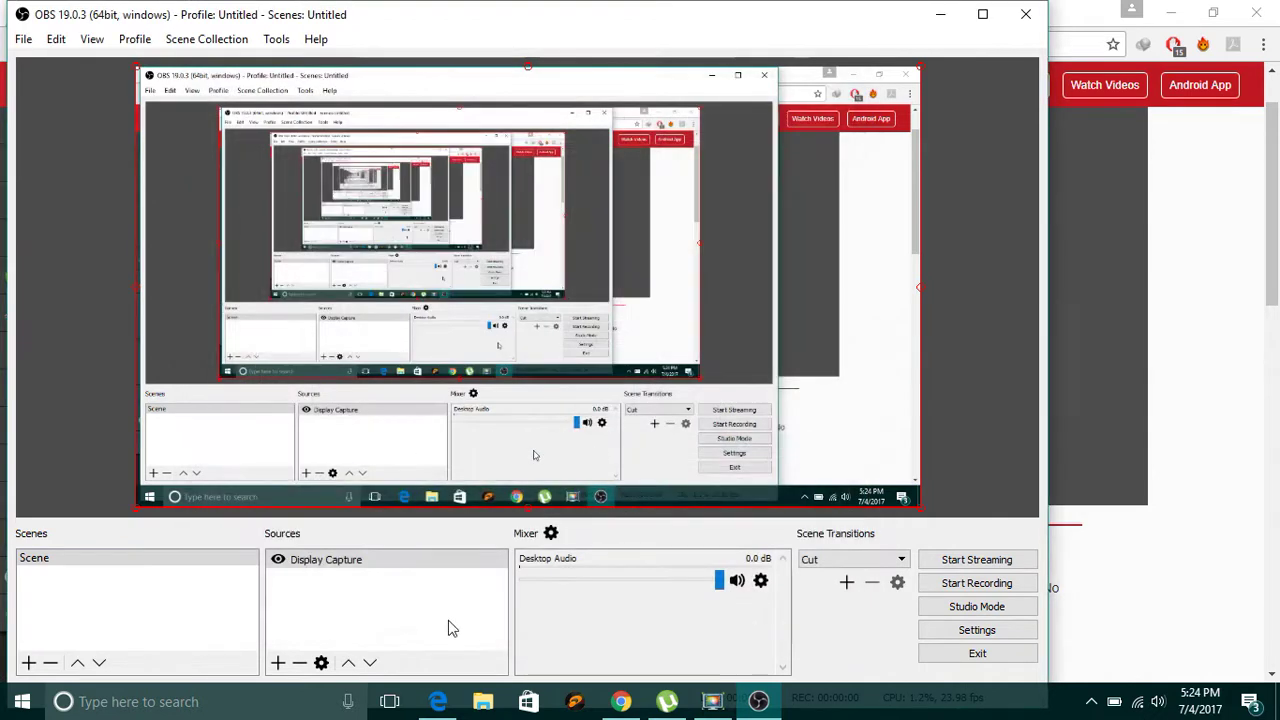
pyautogui.click(299, 663)
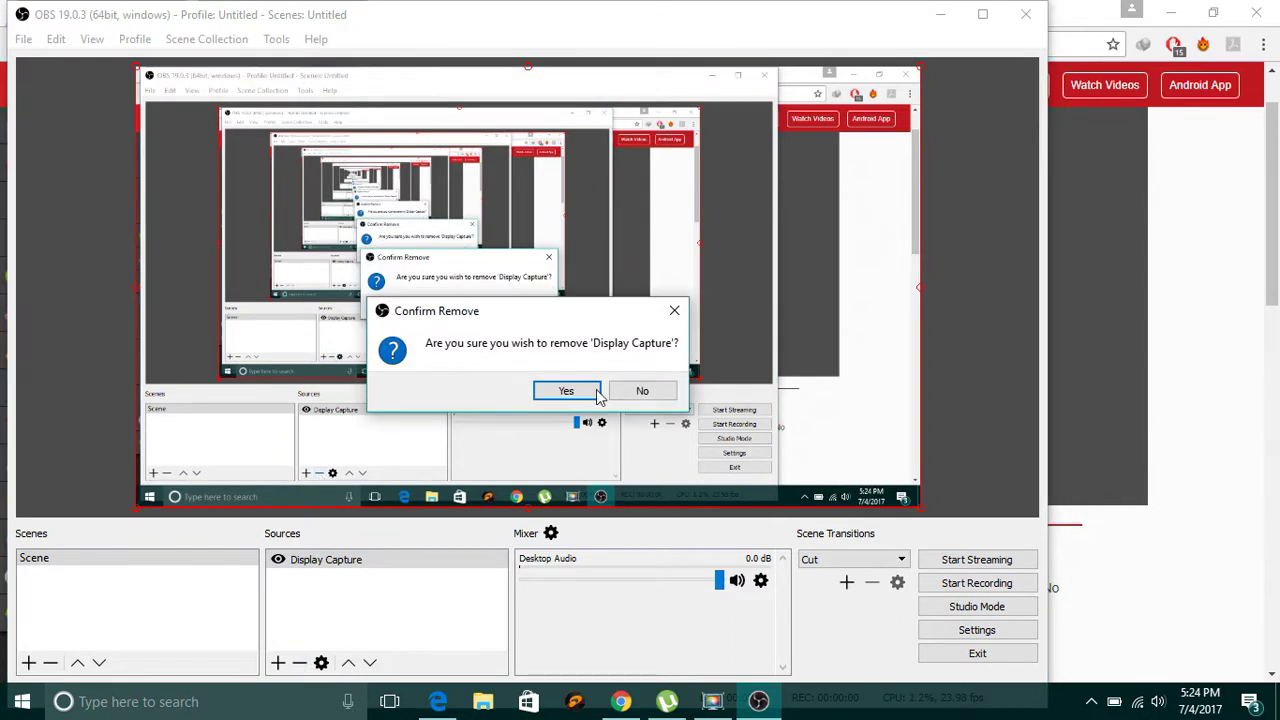
pyautogui.click(586, 392)
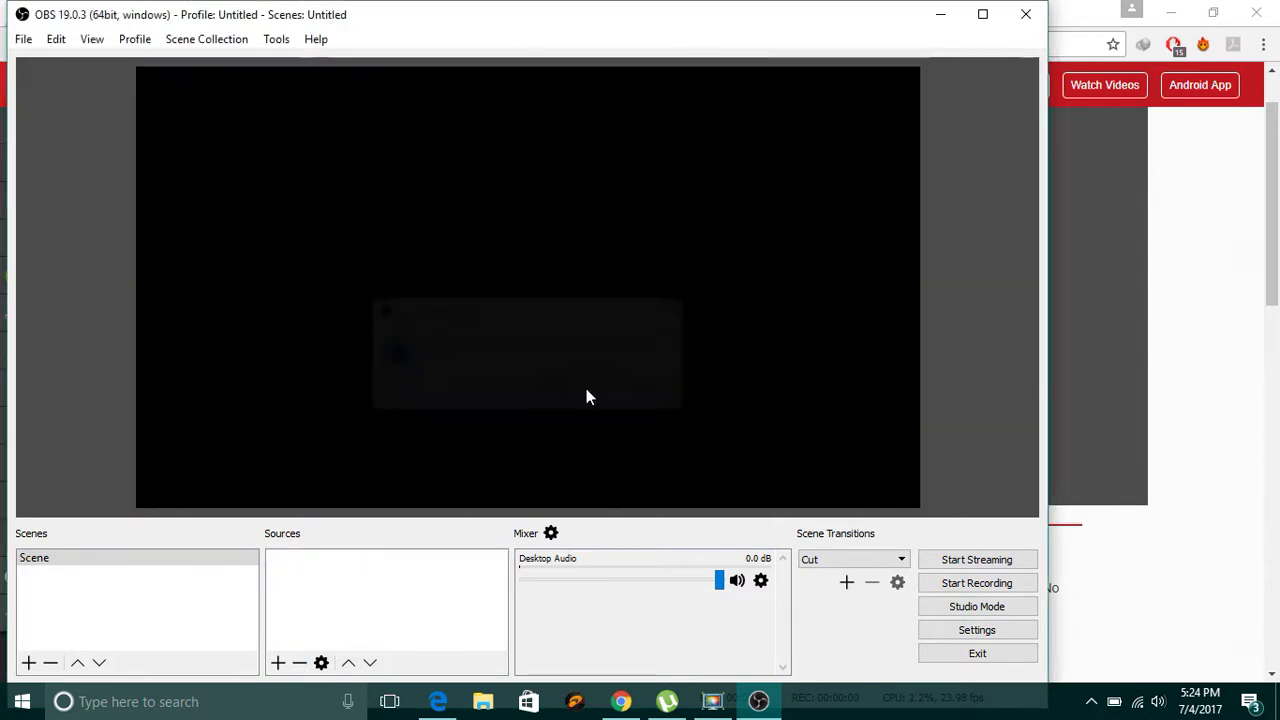
# - Add a Window Capture source for the Chrome EuroSport 2 Live Streaming window with Capture Cursor turned off
pyautogui.click(279, 664)
pyautogui.click(406, 636)
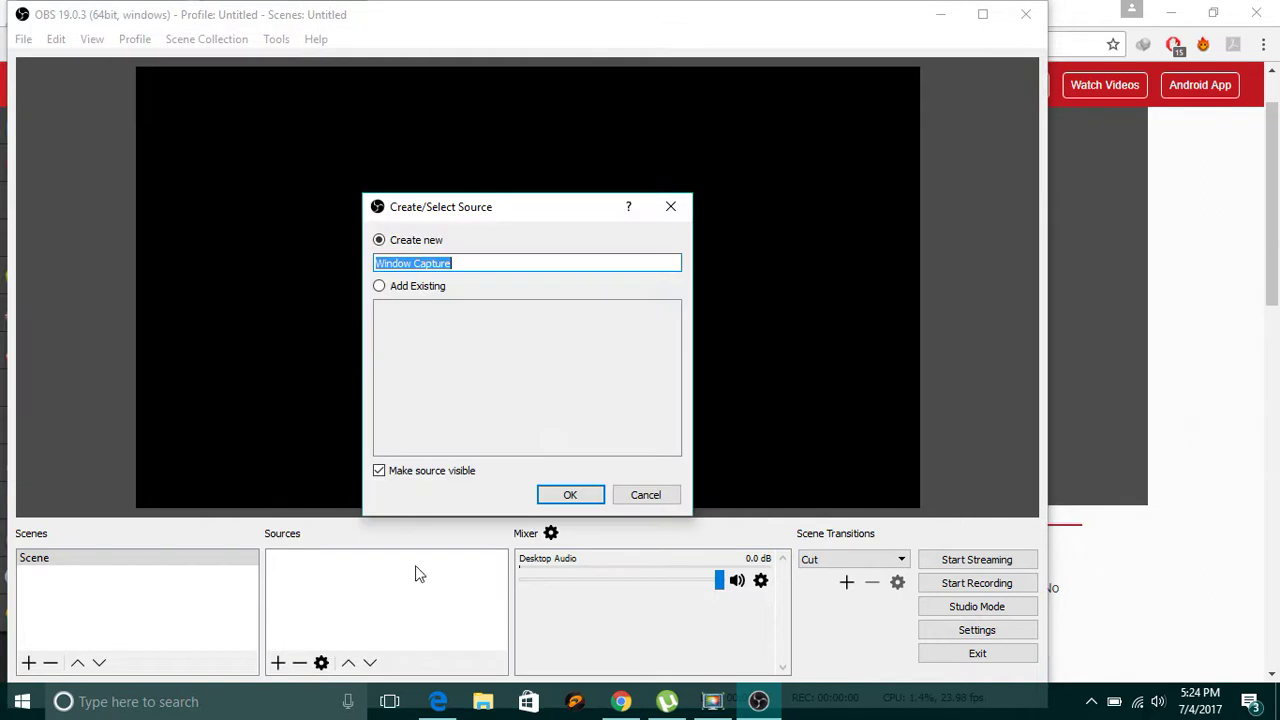
pyautogui.click(569, 493)
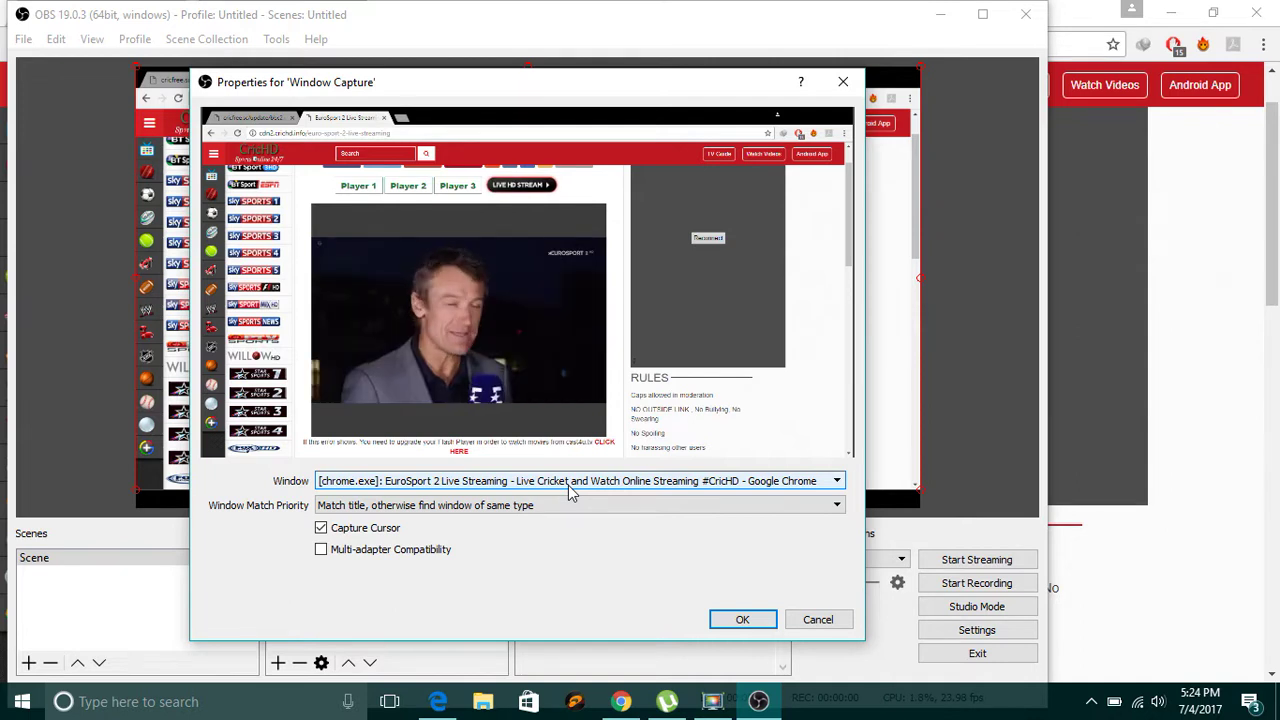
pyautogui.click(715, 484)
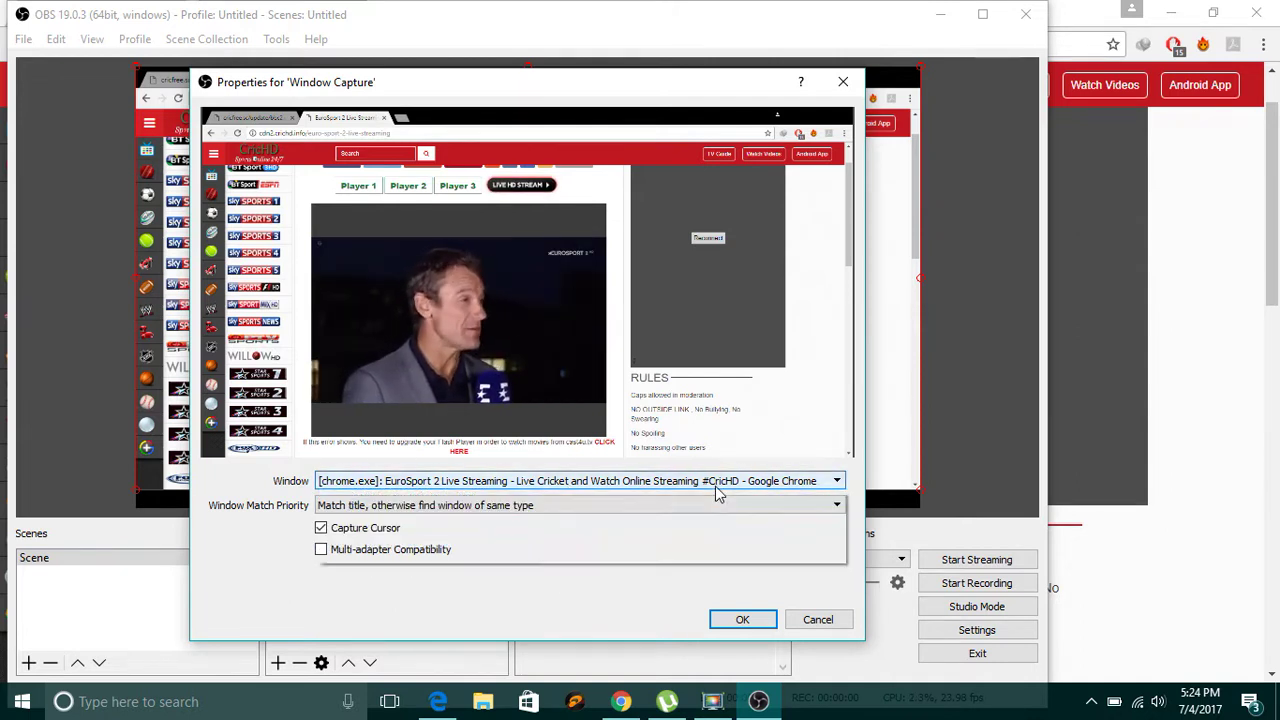
pyautogui.click(614, 585)
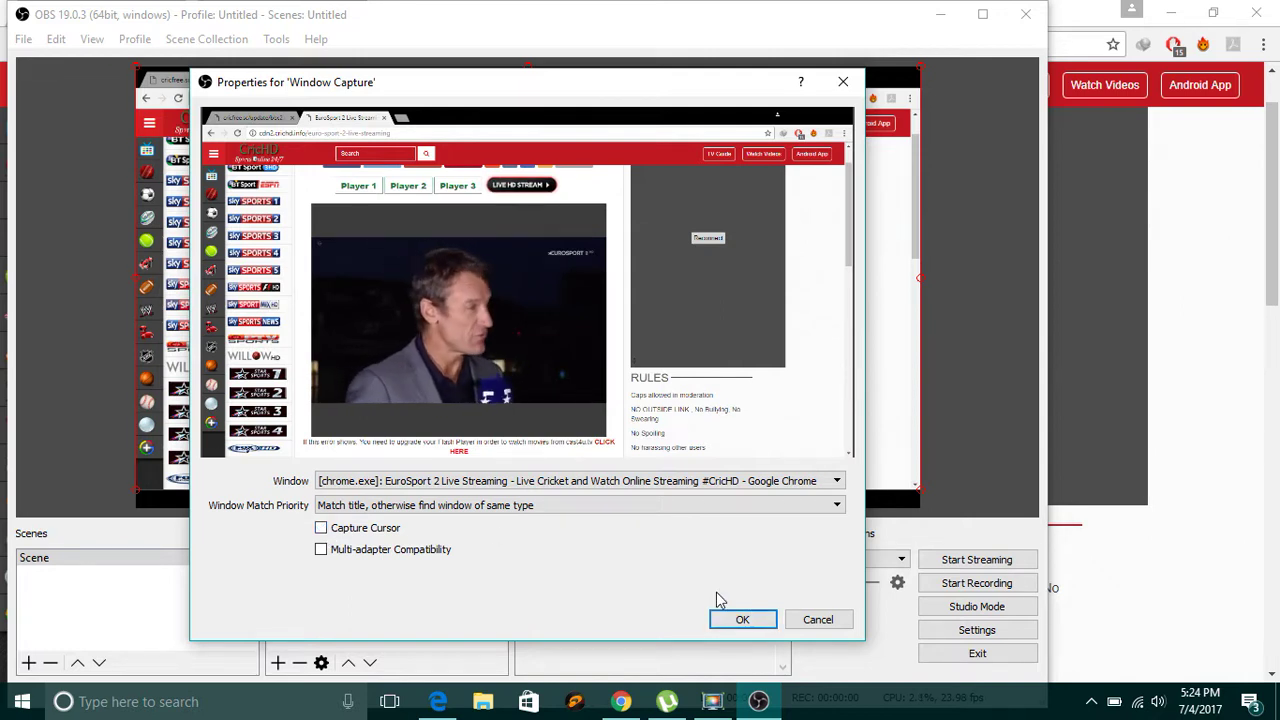
pyautogui.click(743, 620)
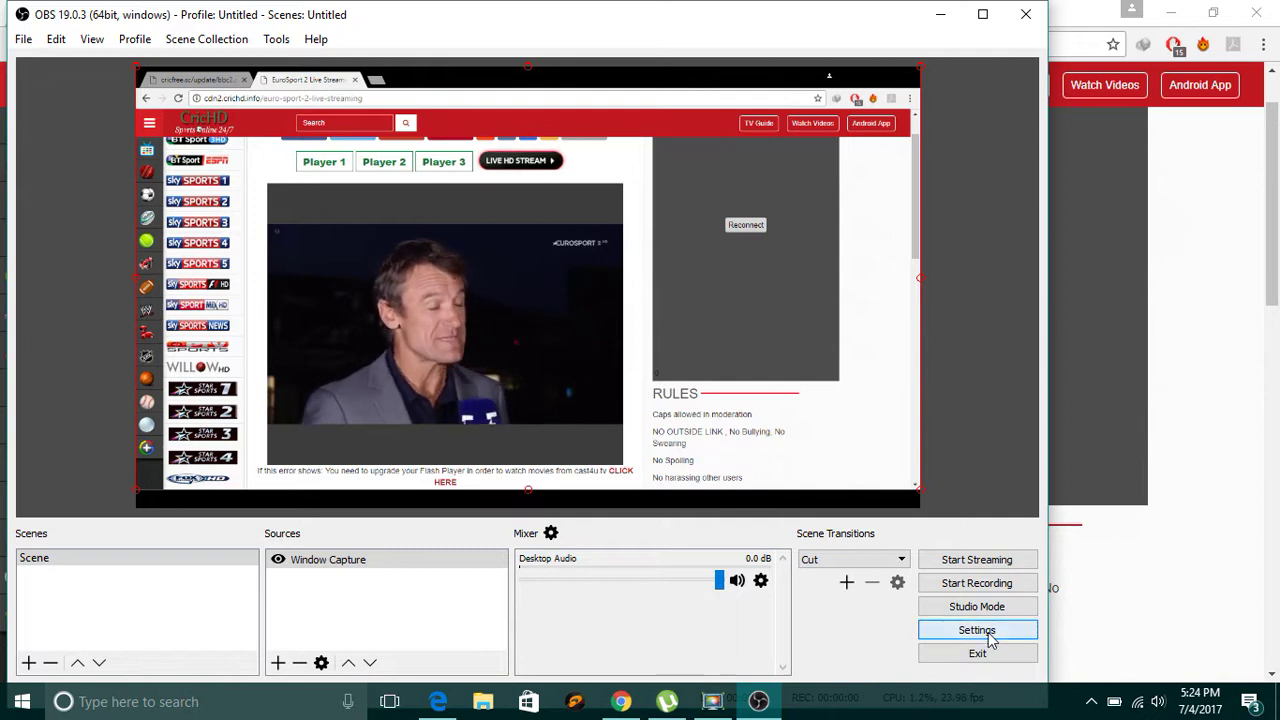
# - Look over the audio device settings and the scene transition options without changing anything
pyautogui.click(1026, 628)
pyautogui.click(153, 209)
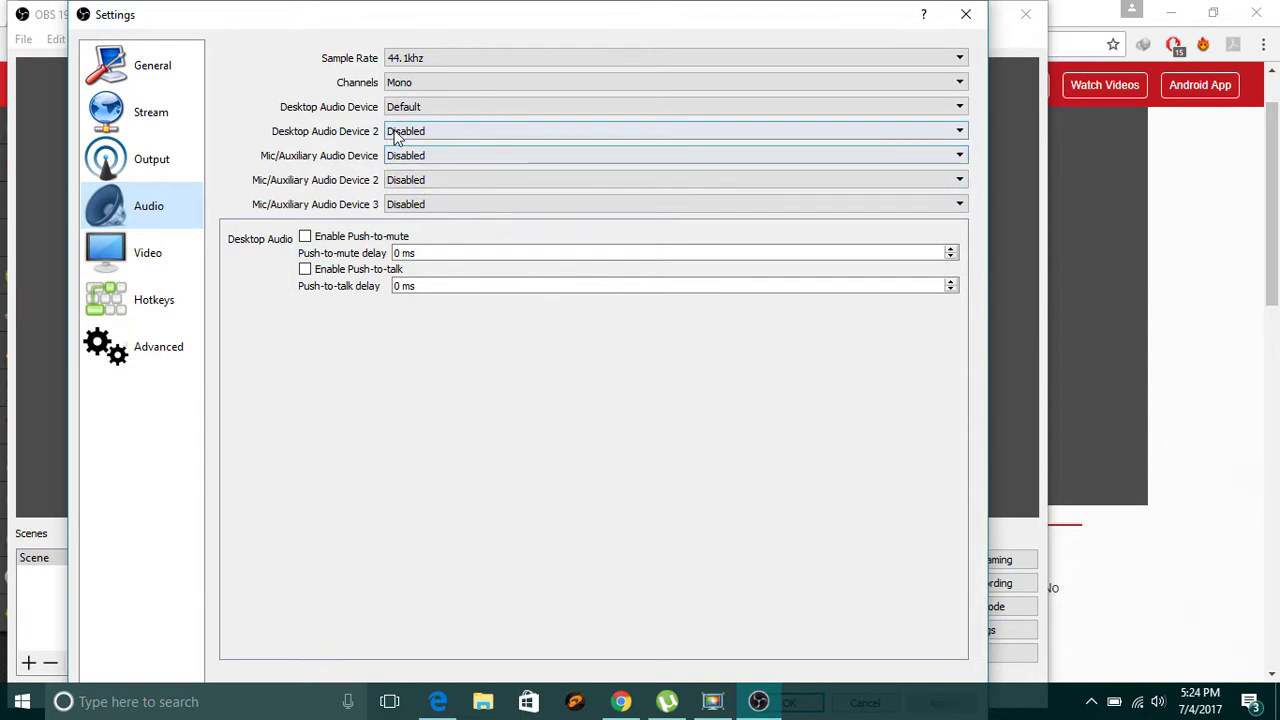
pyautogui.click(966, 14)
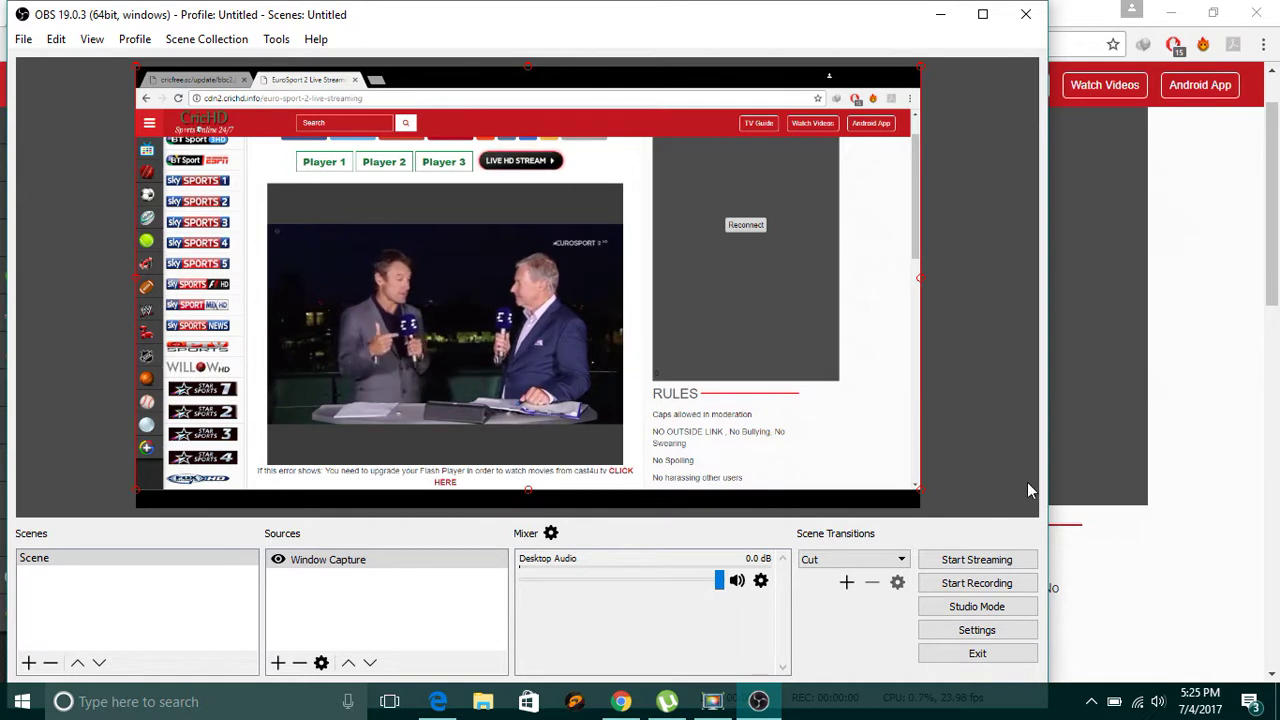
pyautogui.click(866, 562)
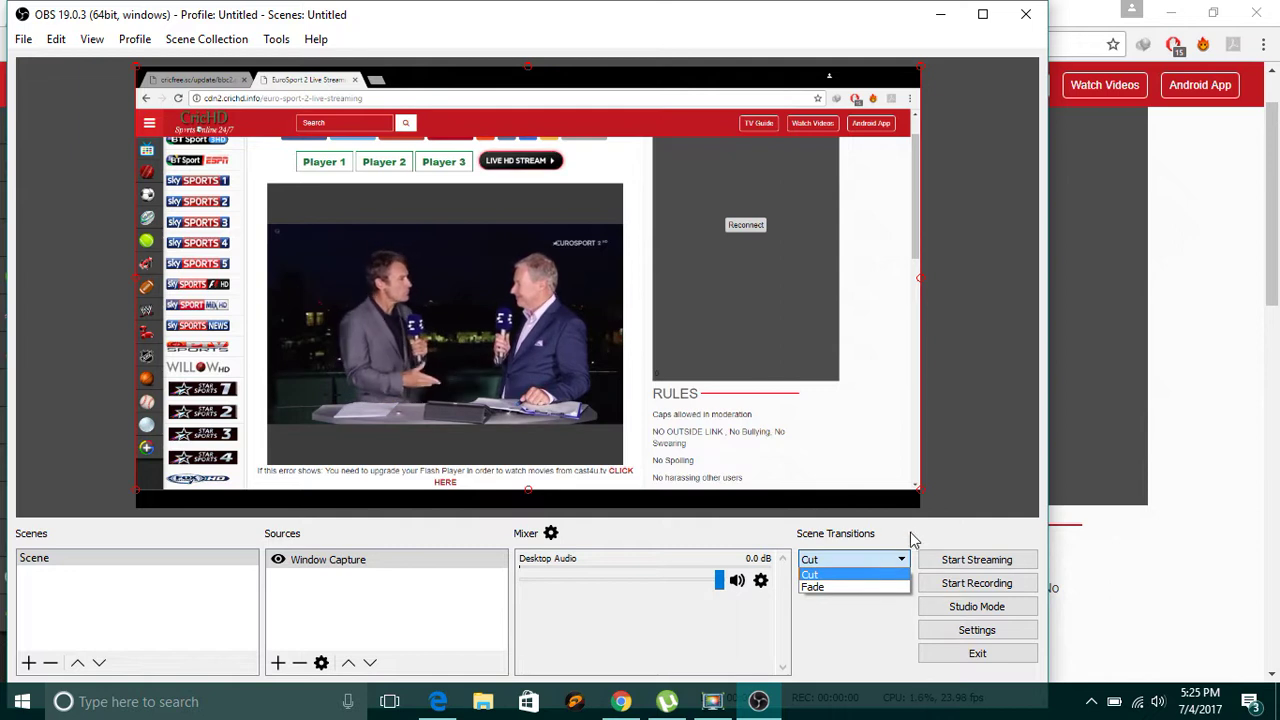
pyautogui.click(845, 632)
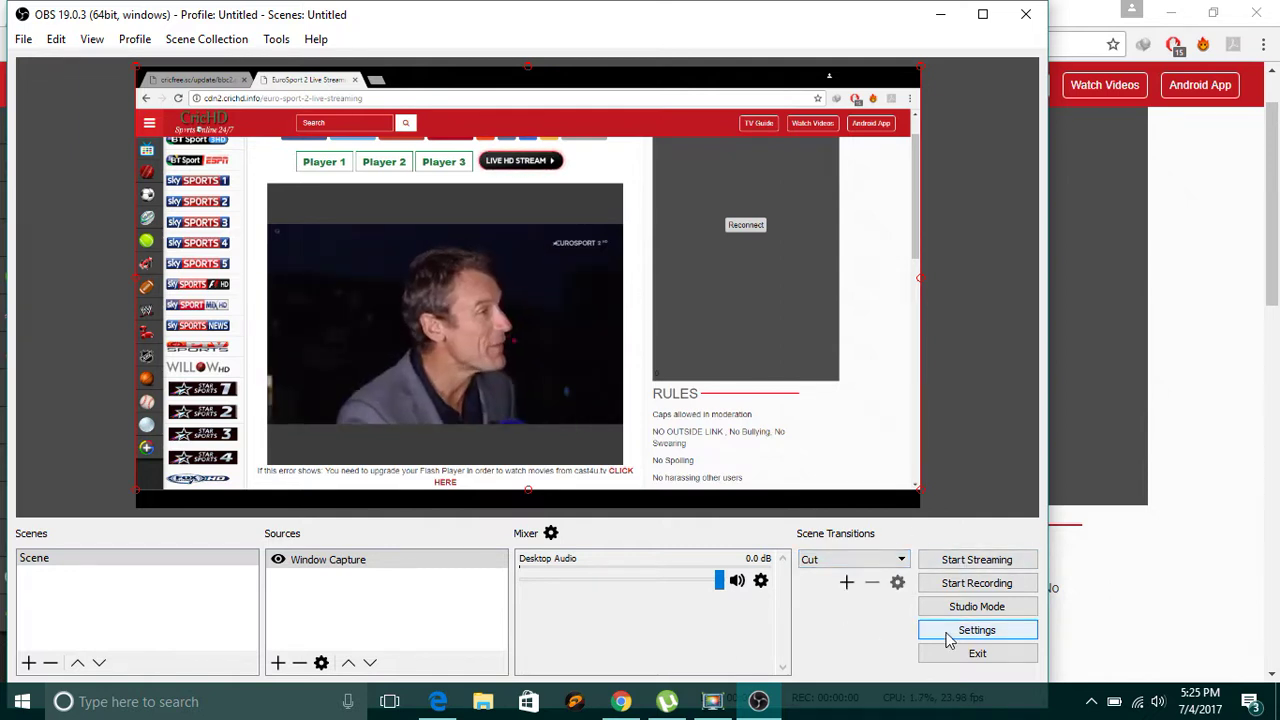
# - Switch to the LIVE Match Facebook page in Edge and create a live video from the publishing tools' video library, proceeding to its details
pyautogui.moveTo(440, 692)
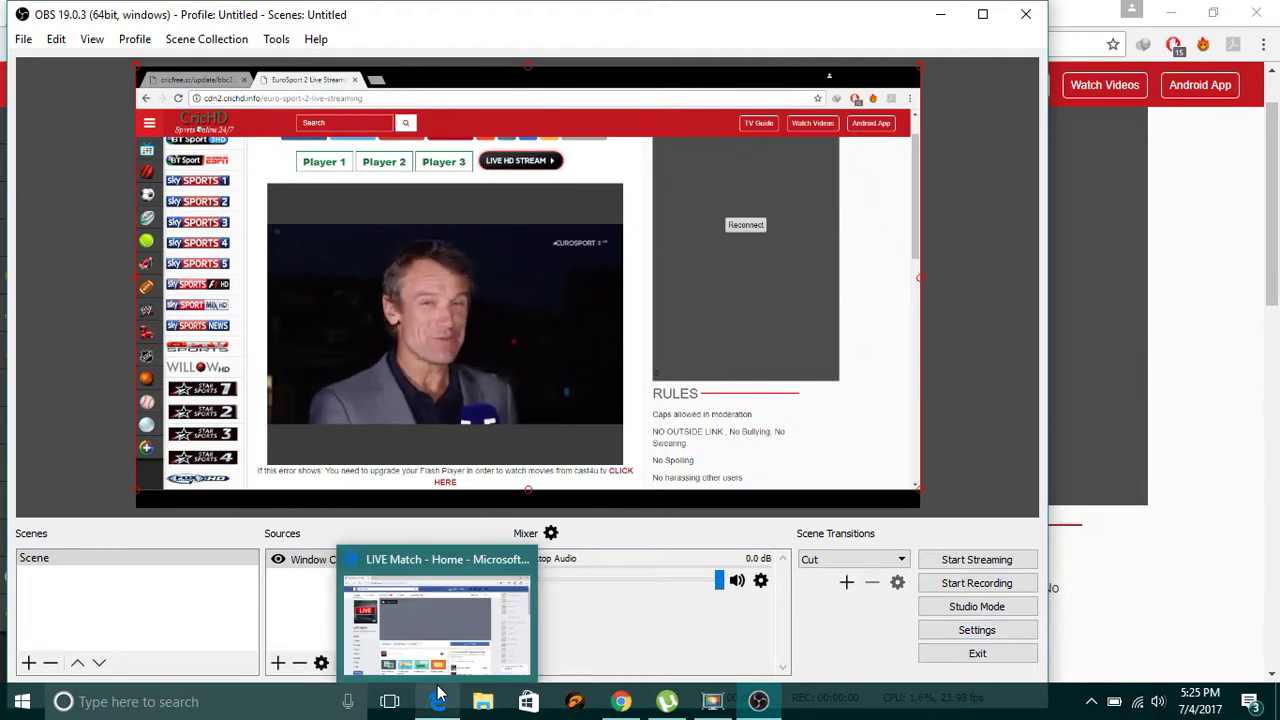
pyautogui.click(440, 697)
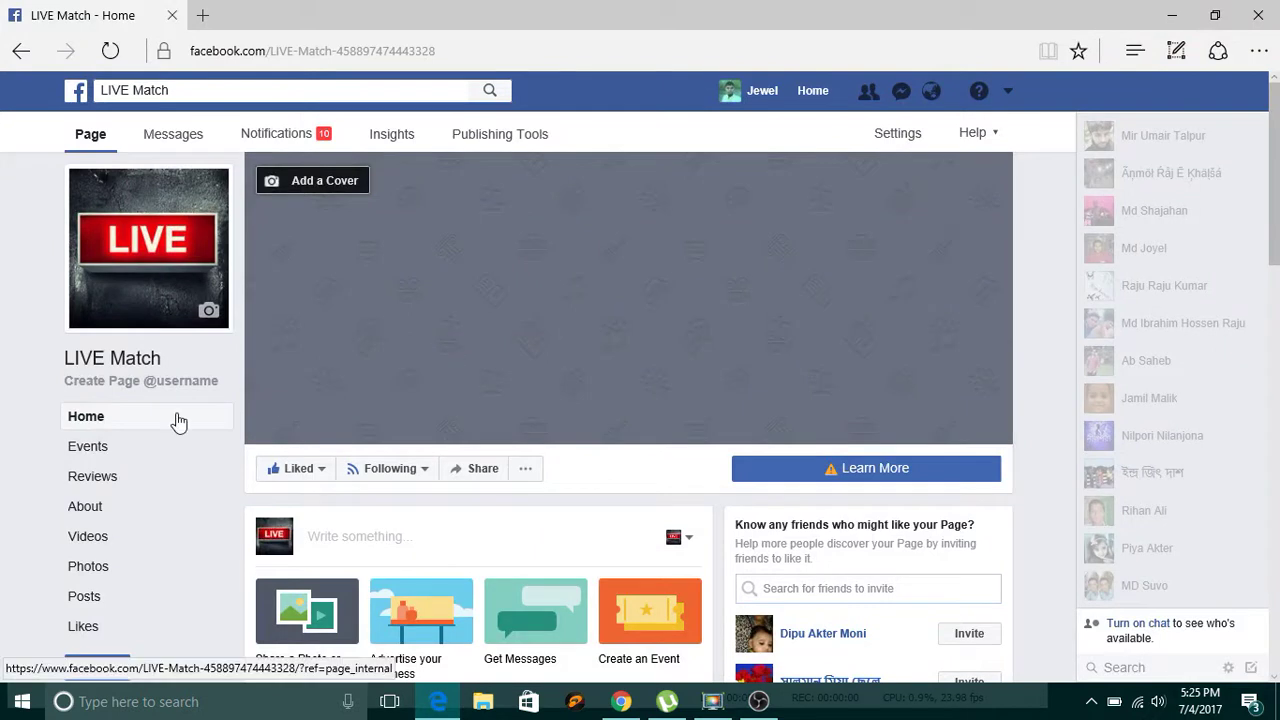
pyautogui.click(511, 145)
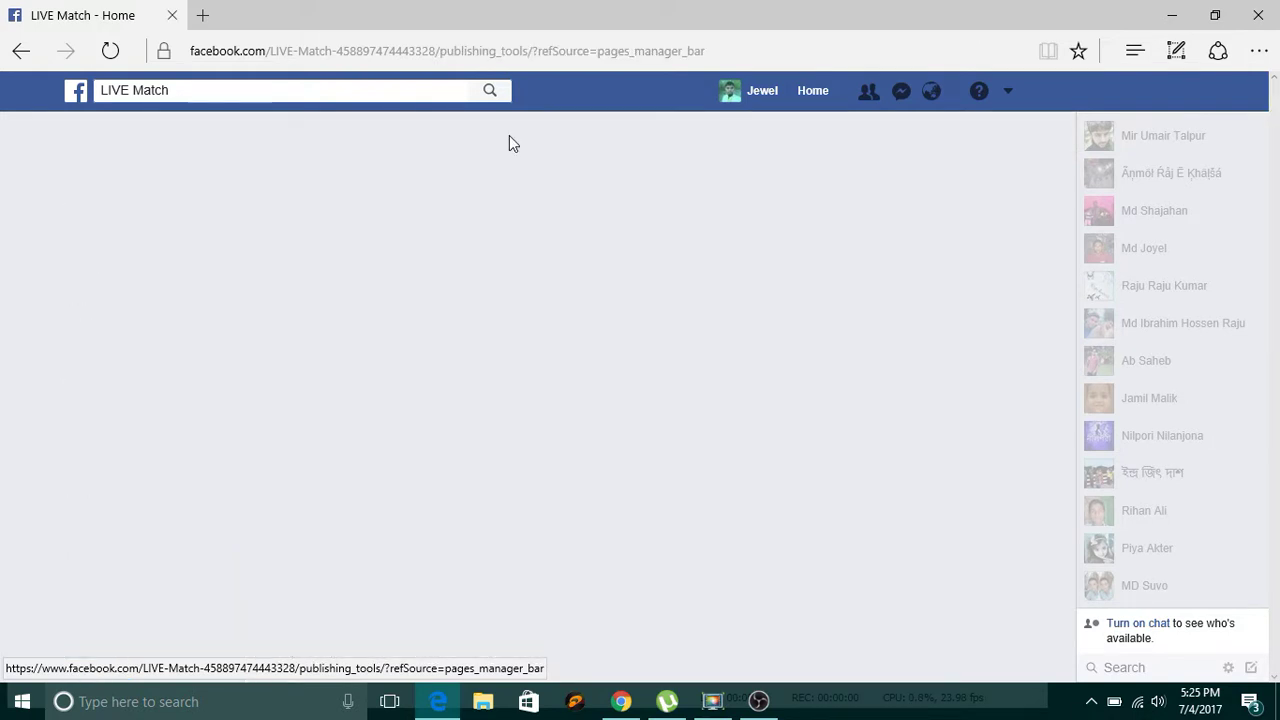
pyautogui.click(184, 348)
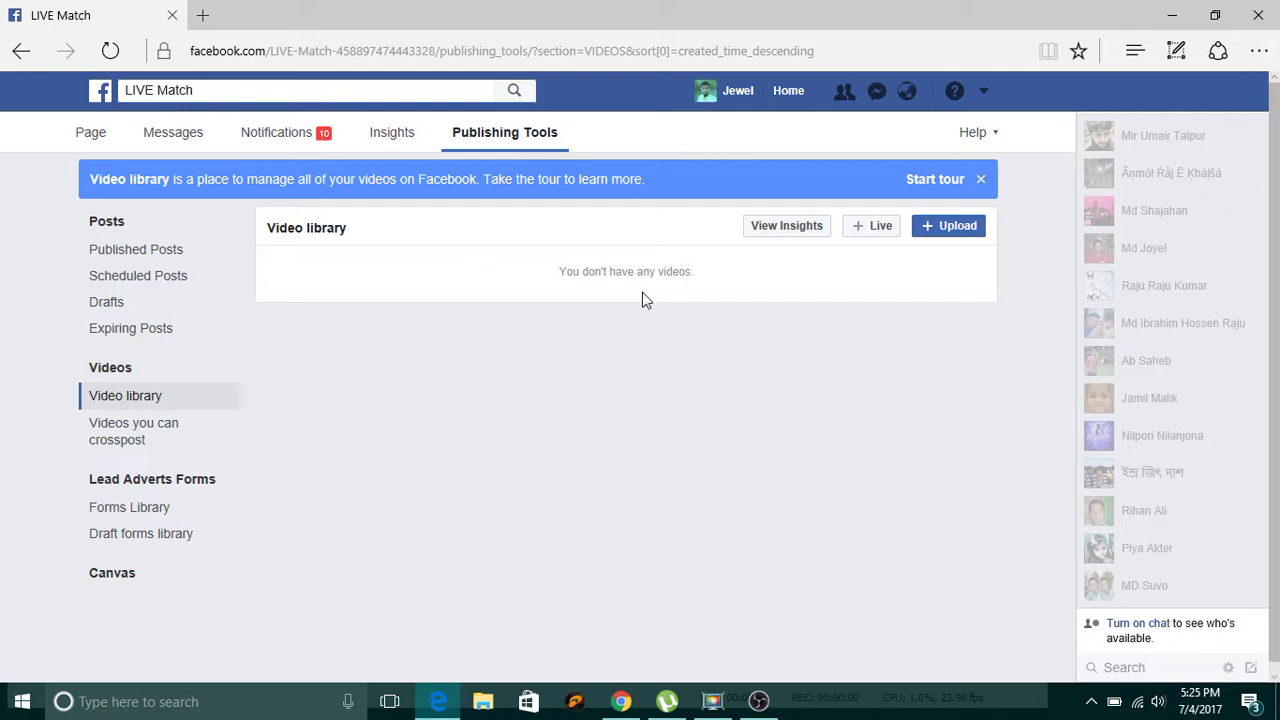
pyautogui.click(877, 225)
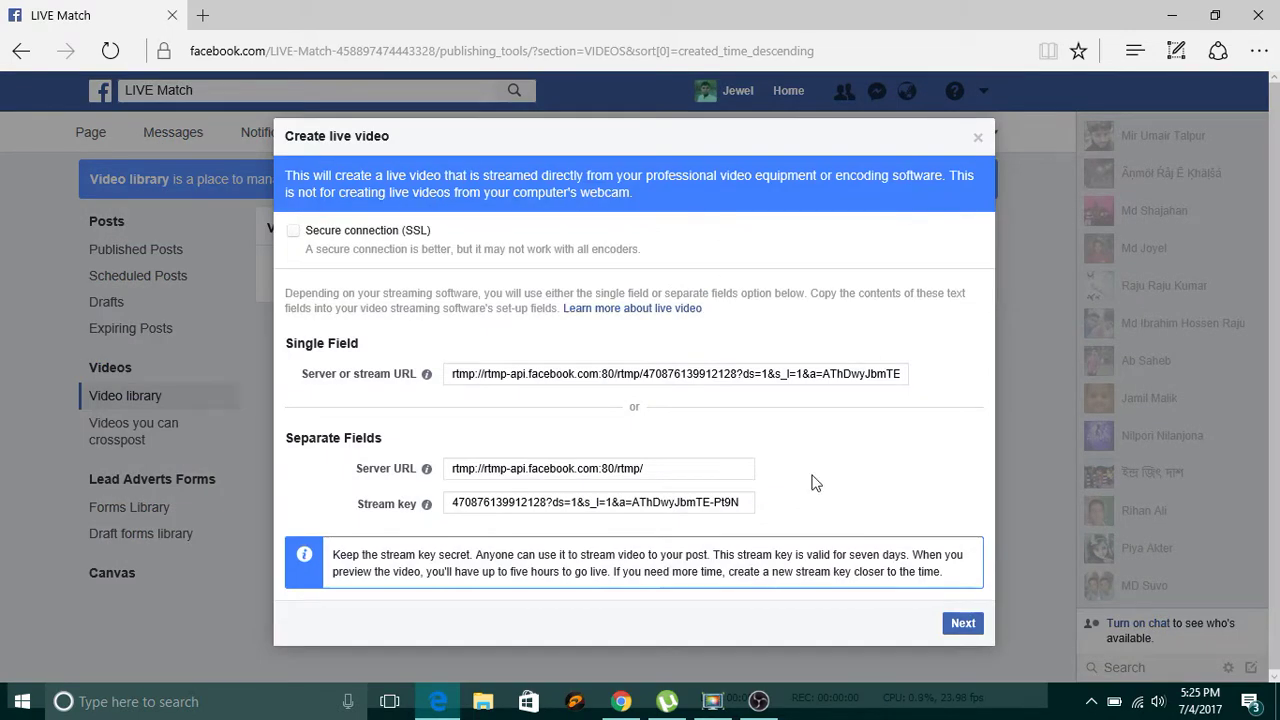
pyautogui.click(962, 624)
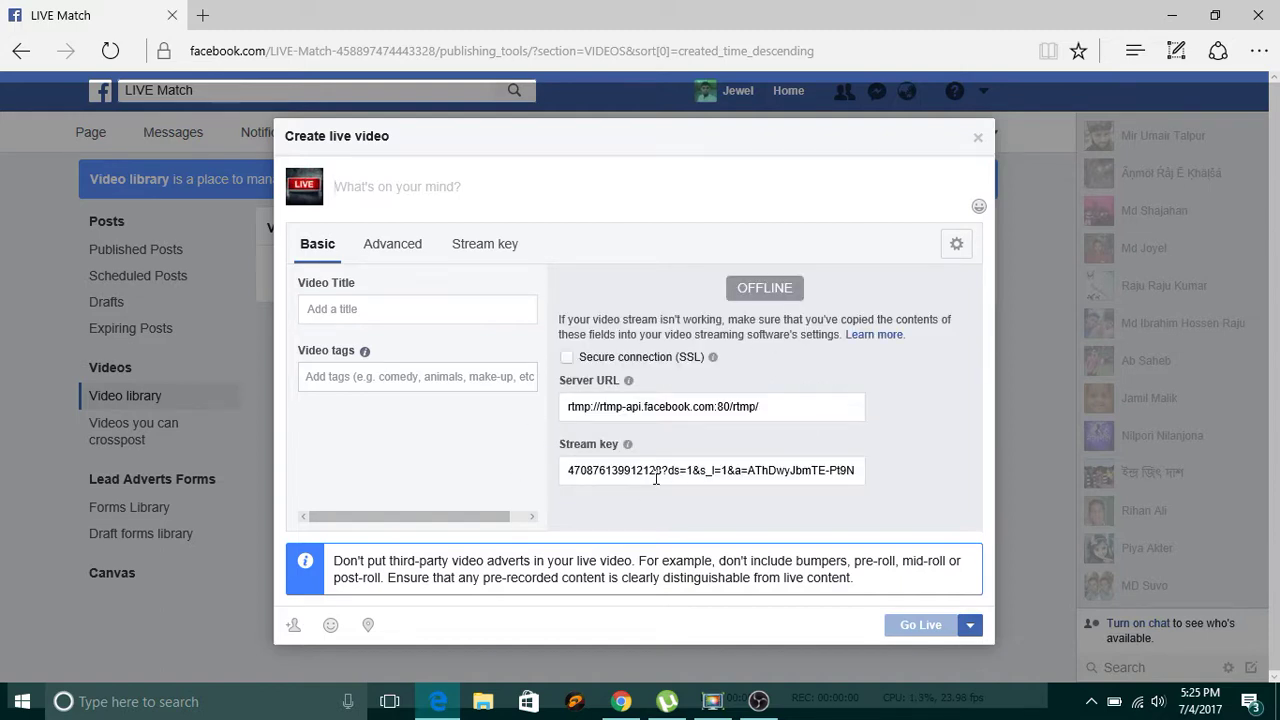
# - Copy the Facebook live video's stream key and switch back to OBS
pyautogui.tripleClick(650, 472)
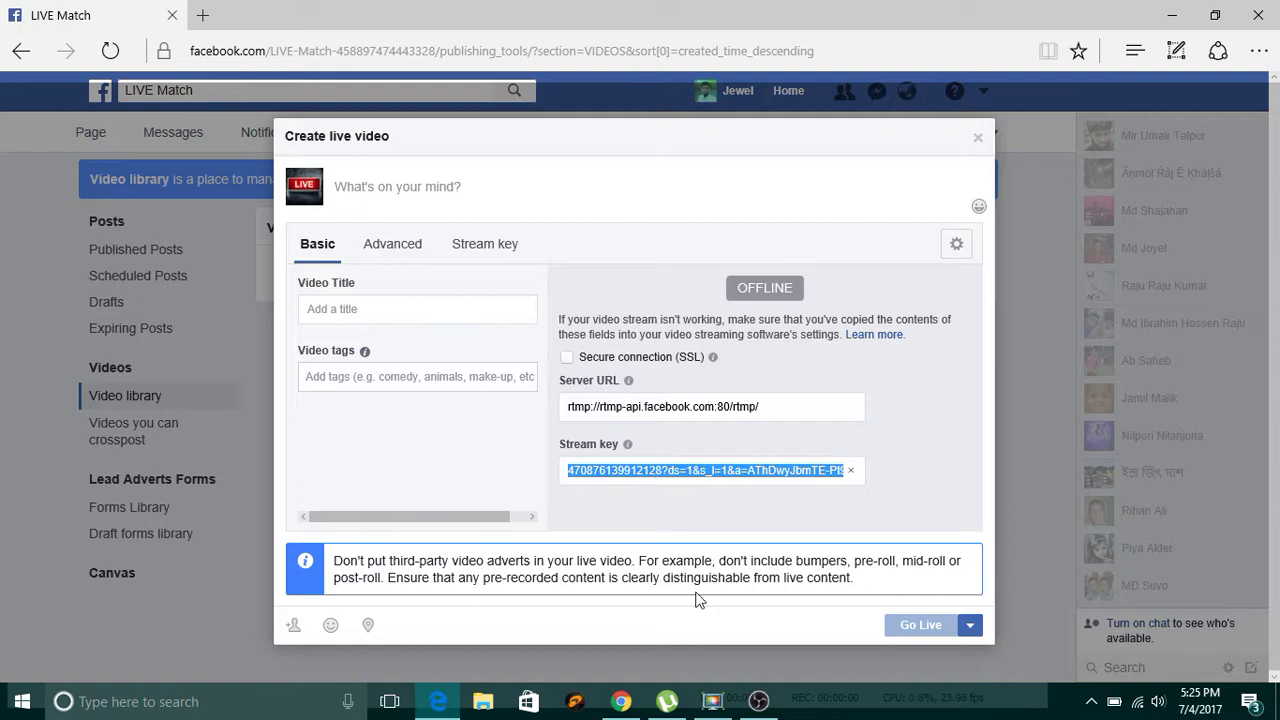
pyautogui.click(758, 701)
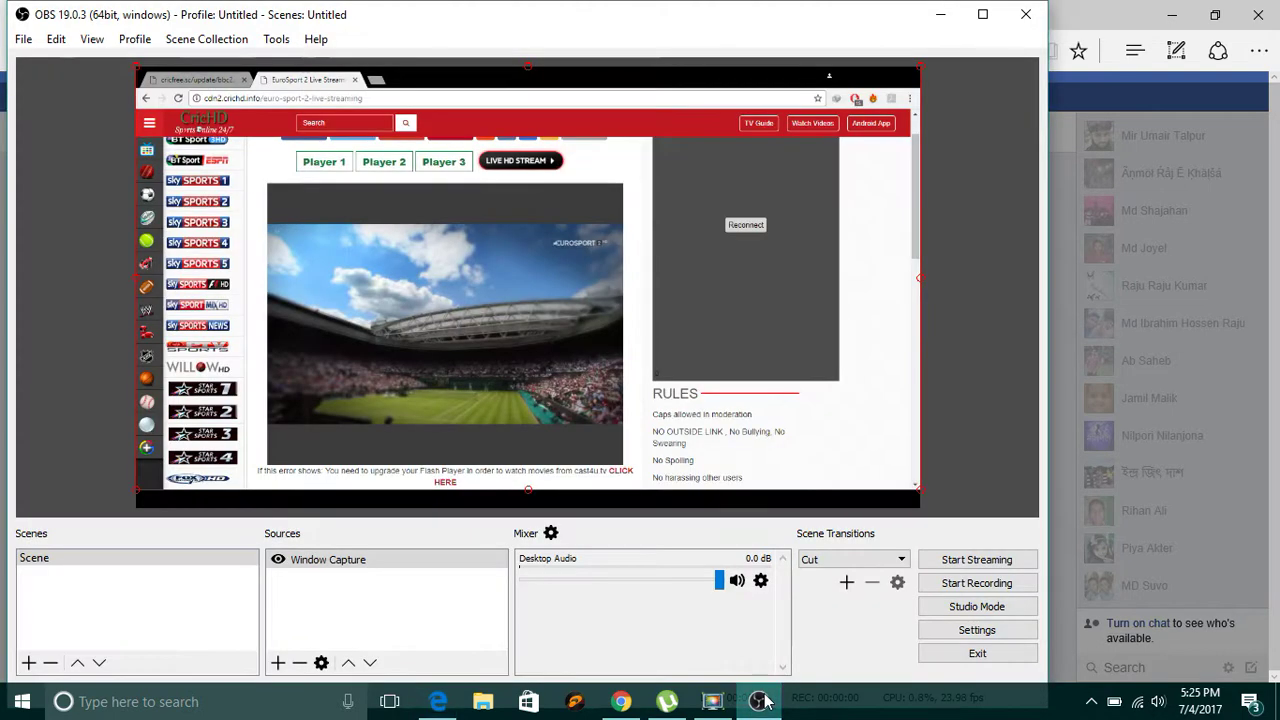
pyautogui.click(440, 703)
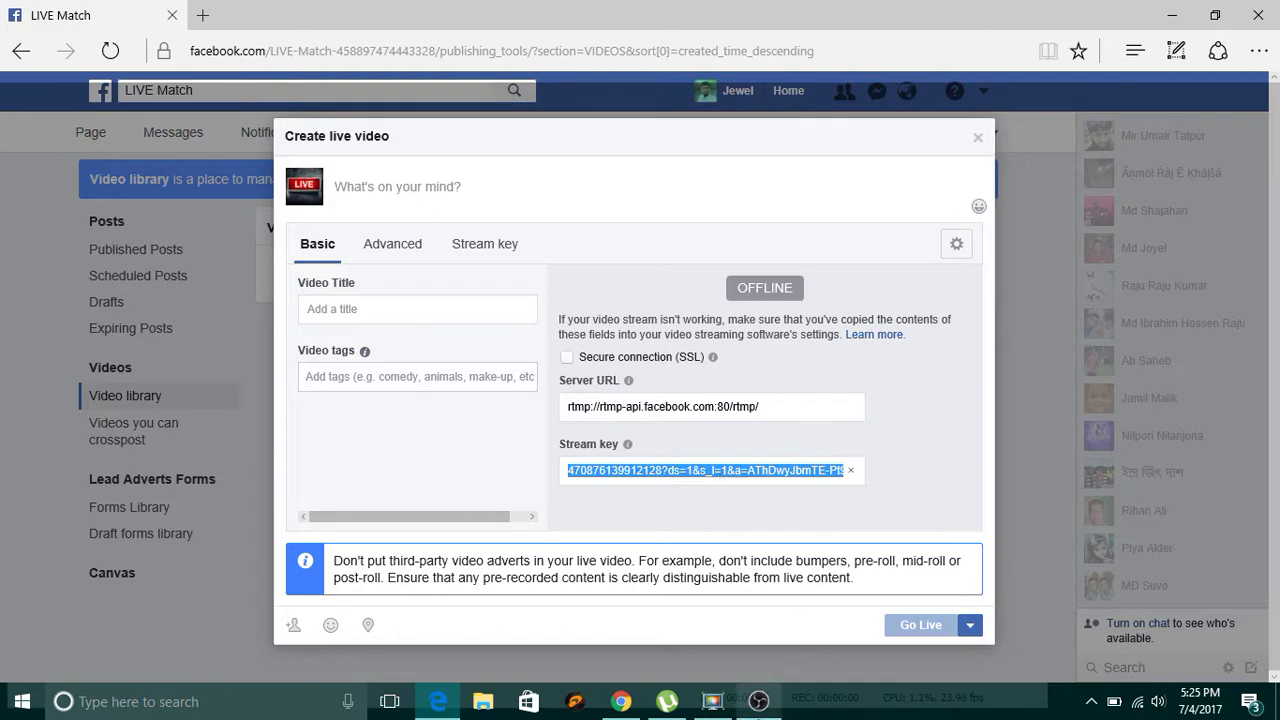
pyautogui.click(758, 701)
# - In the OBS stream settings, enable showing all services and set the service to Facebook Live
pyautogui.click(971, 626)
pyautogui.click(152, 110)
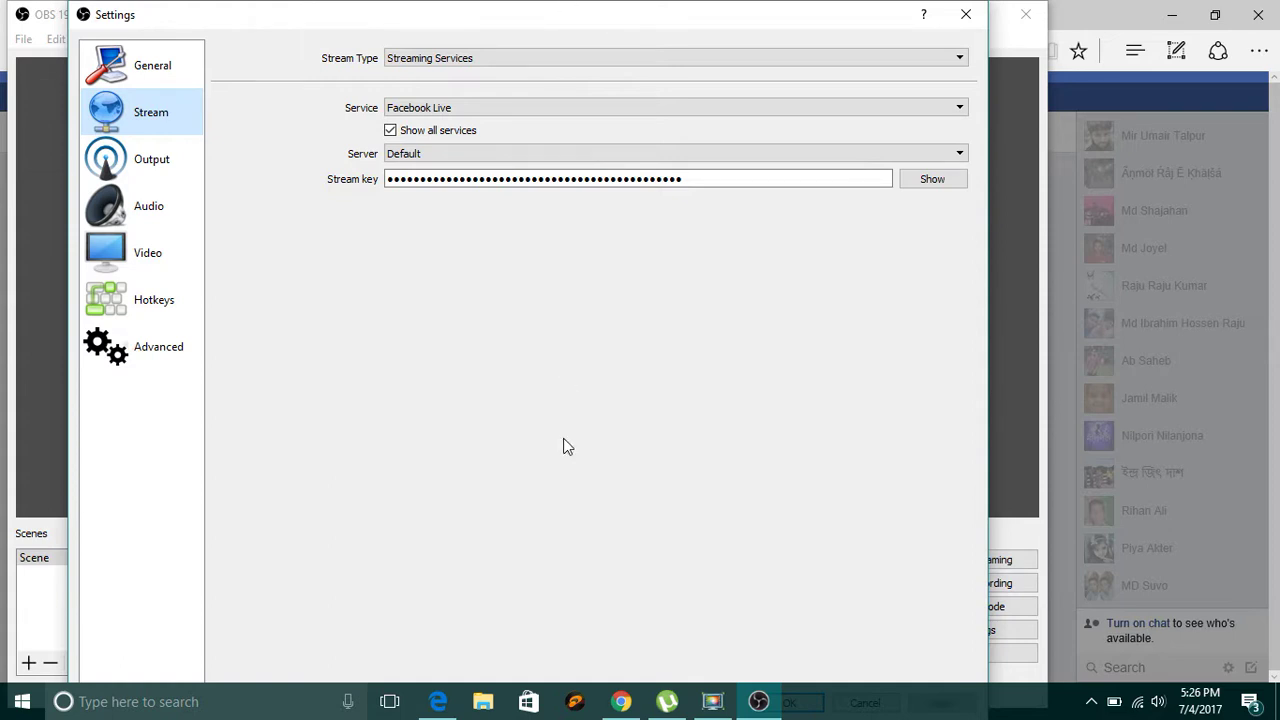
pyautogui.click(391, 130)
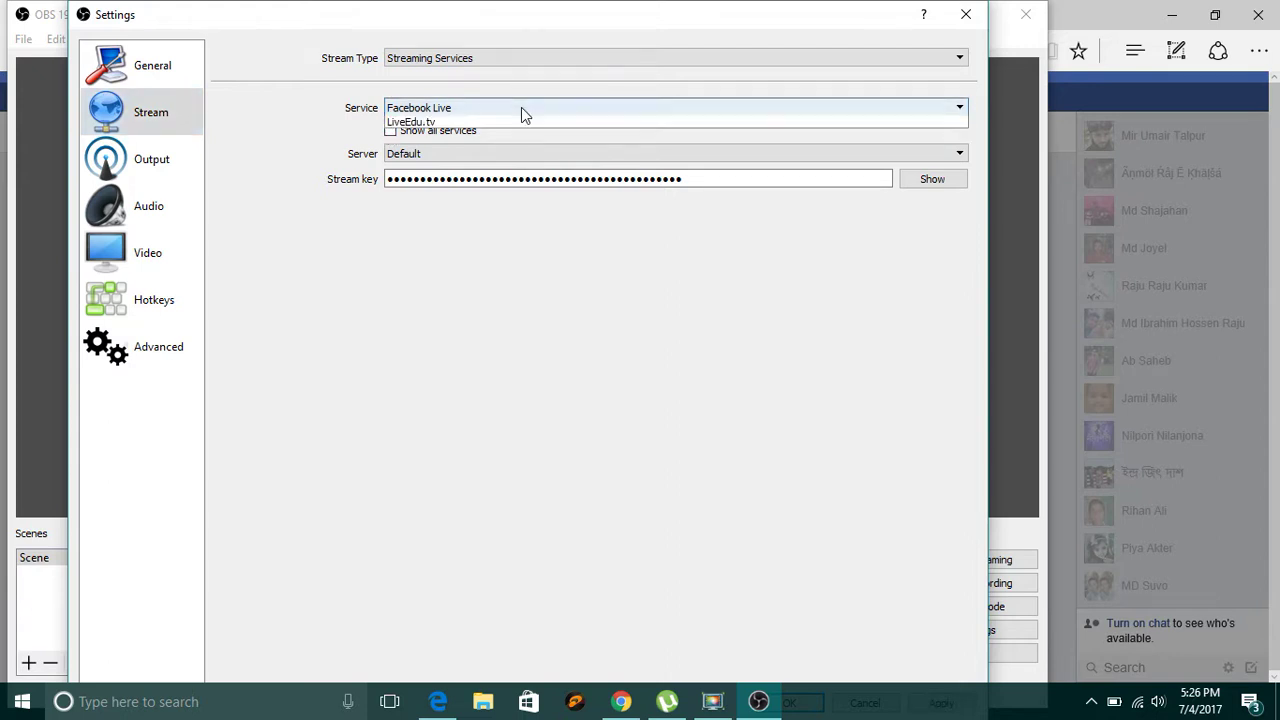
pyautogui.click(521, 107)
pyautogui.click(449, 123)
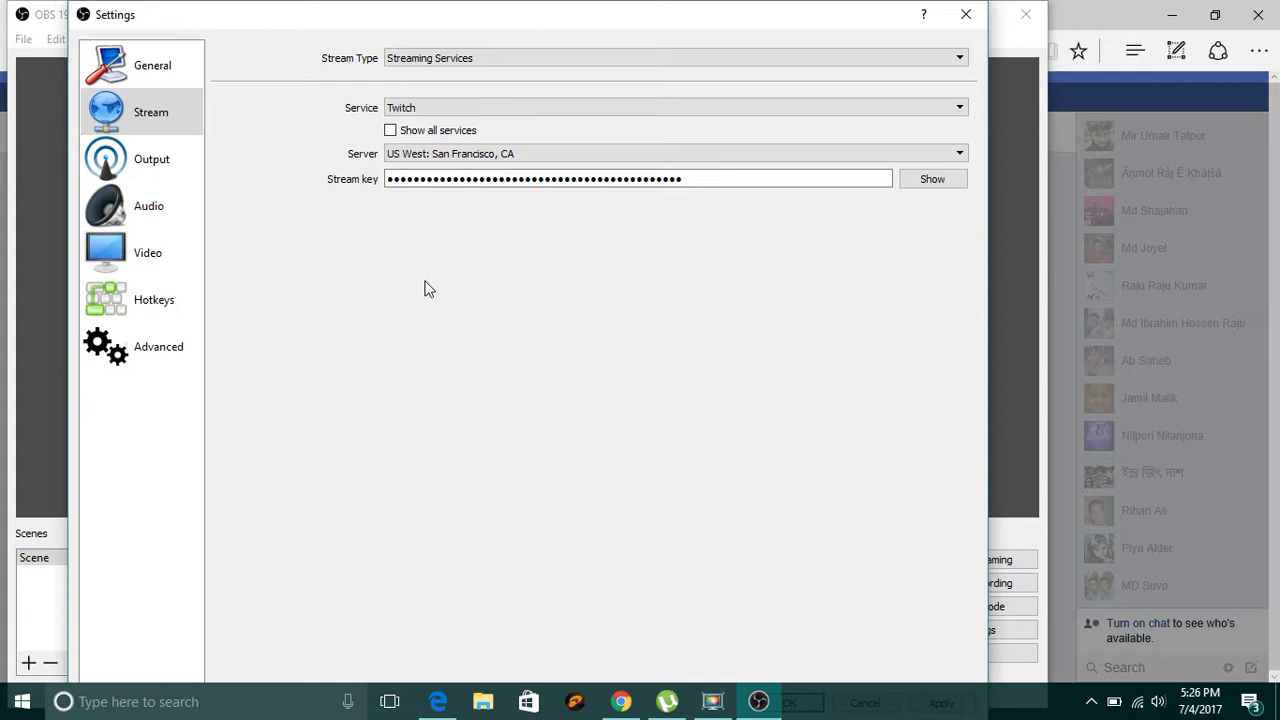
pyautogui.click(445, 112)
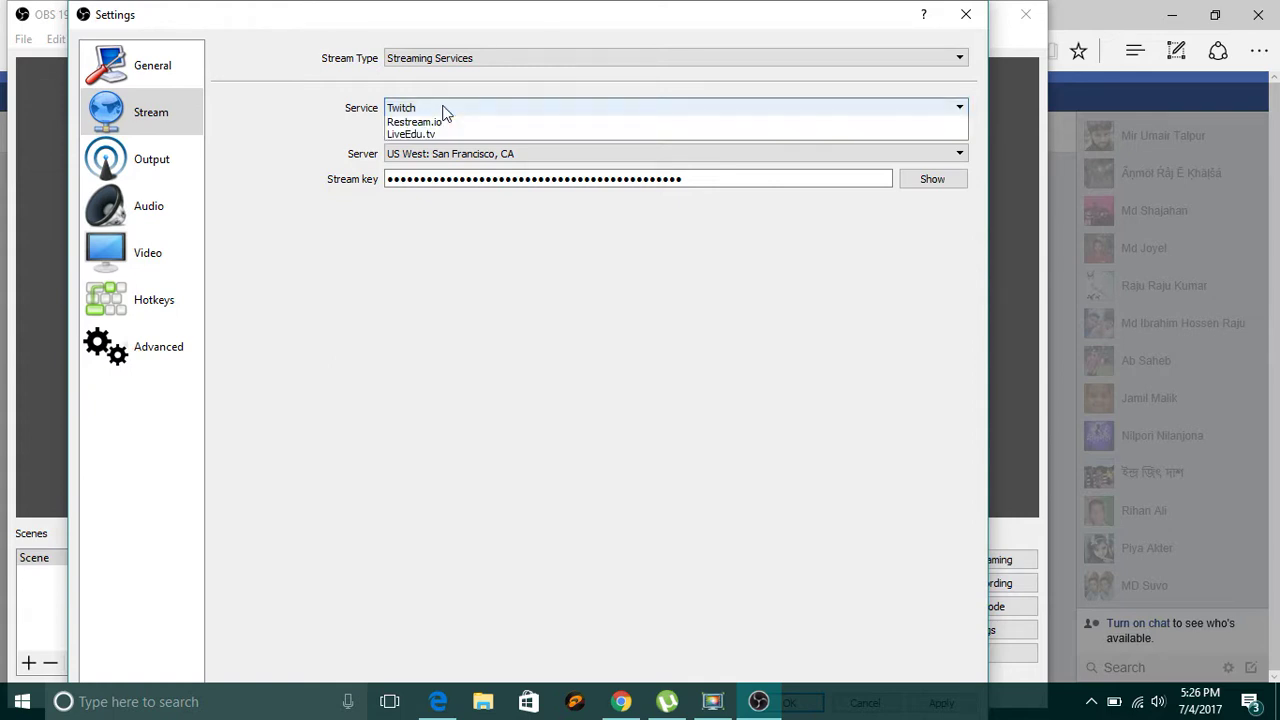
pyautogui.click(360, 269)
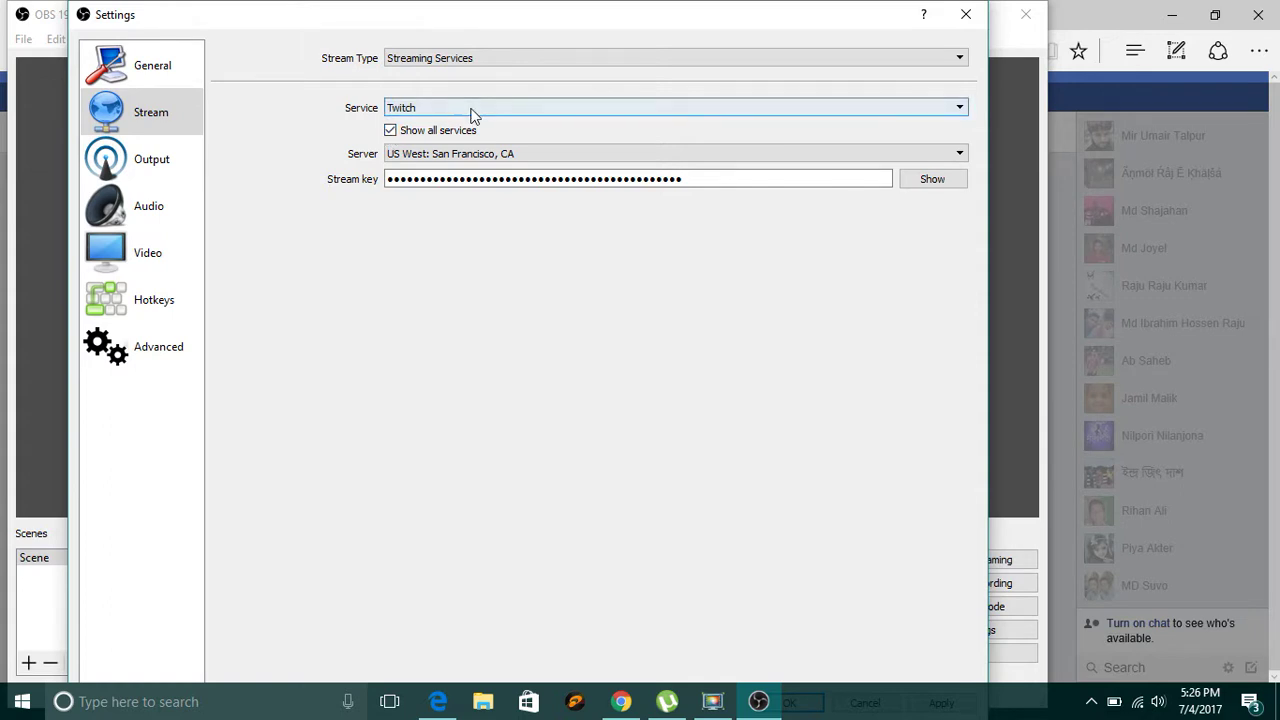
pyautogui.click(471, 110)
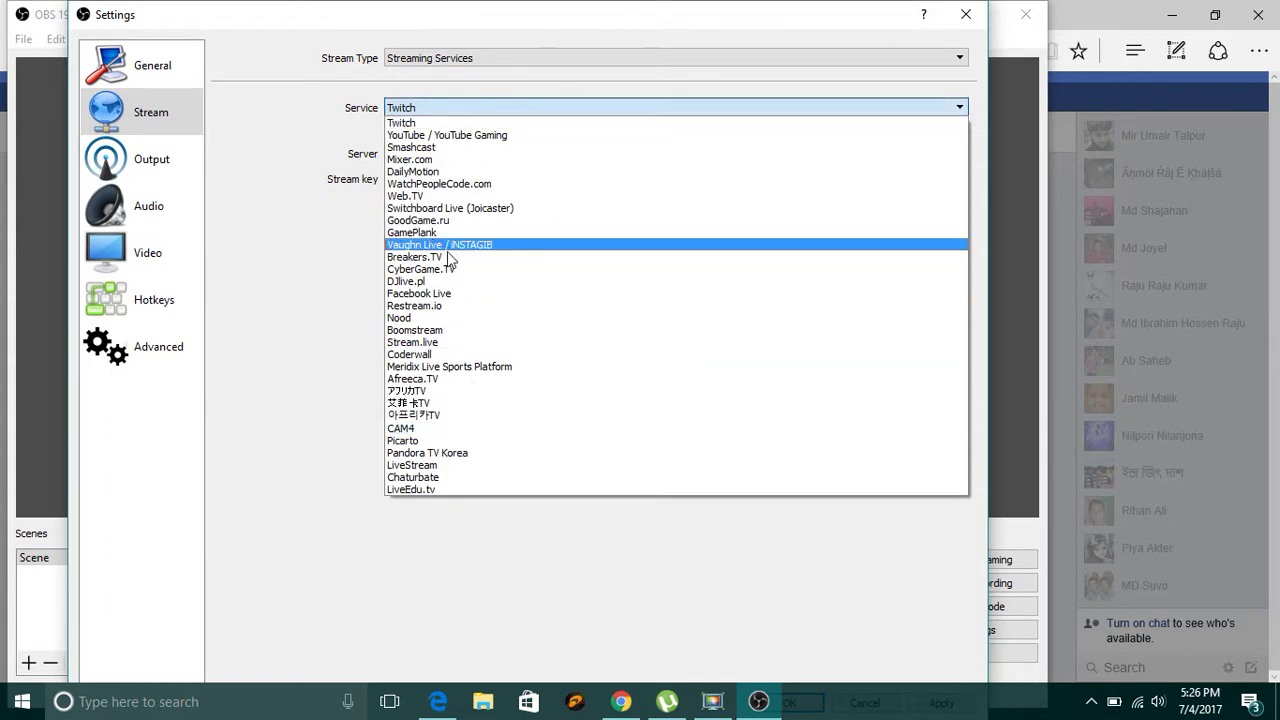
pyautogui.click(434, 292)
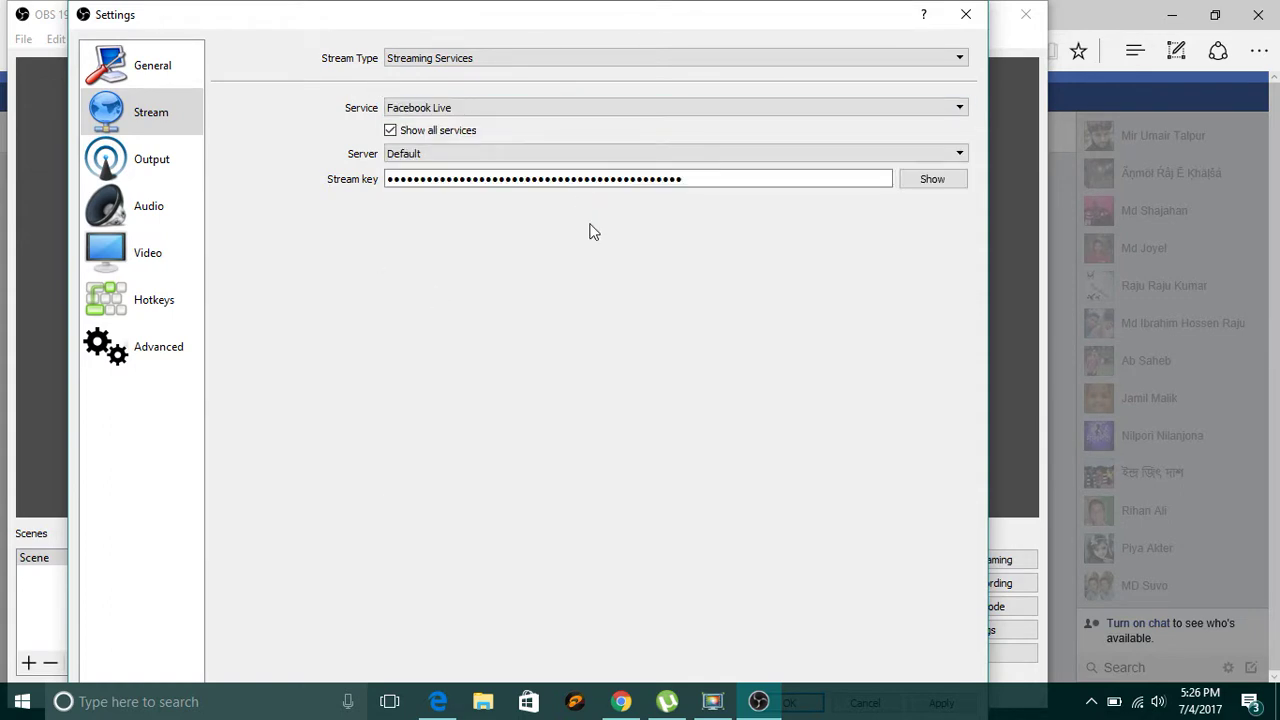
# - Replace the stream key with the copied Facebook stream key, then apply and close the settings
pyautogui.click(745, 175)
pyautogui.hotkey('ctrl', 'a')
pyautogui.hotkey('ctrl', 'v')
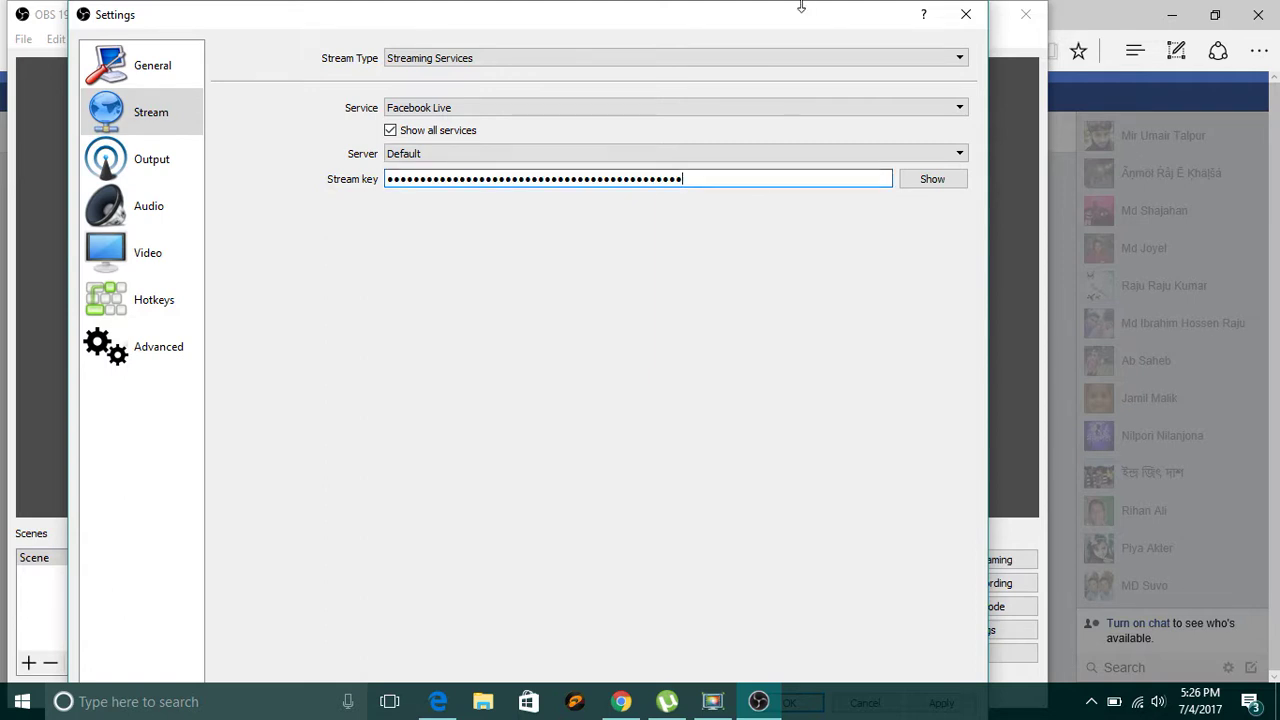
pyautogui.moveTo(796, 8)
pyautogui.mouseDown()
pyautogui.moveTo(791, 49)
pyautogui.moveTo(797, 6)
pyautogui.mouseUp()
pyautogui.click(938, 668)
pyautogui.click(825, 665)
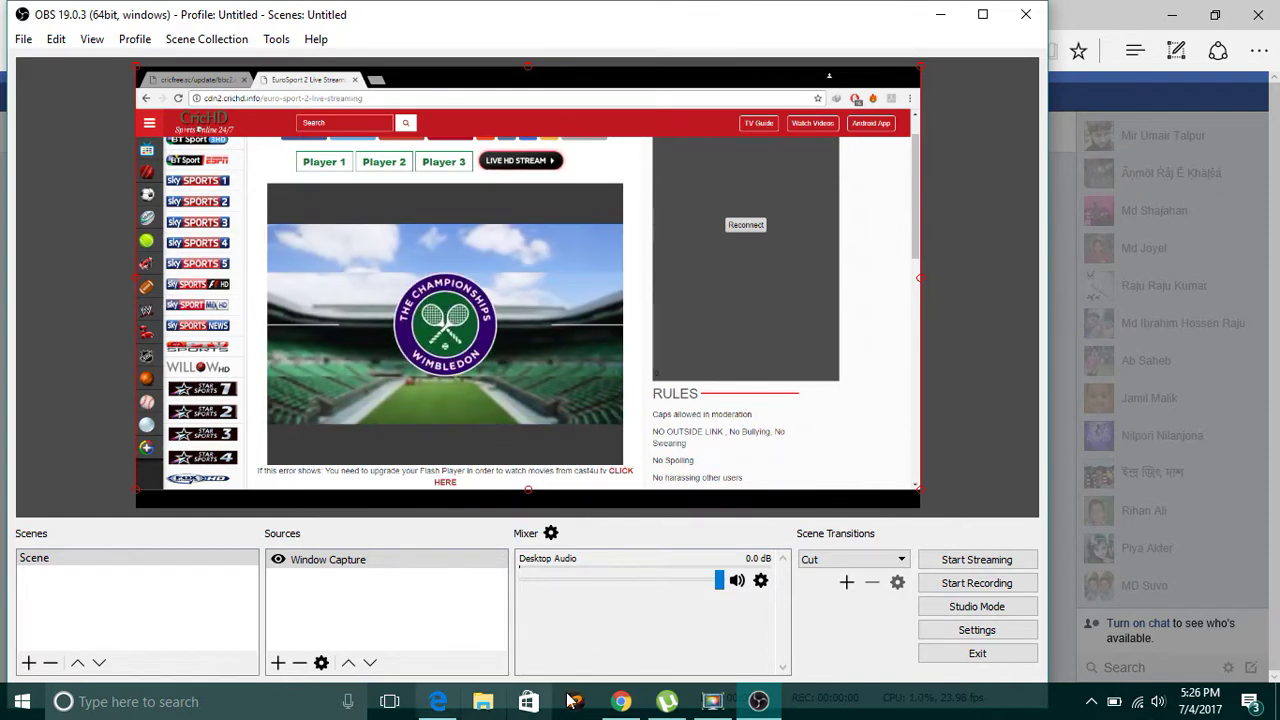
# - Check the Facebook live video dialog in Edge, then return to OBS and start streaming
pyautogui.click(438, 701)
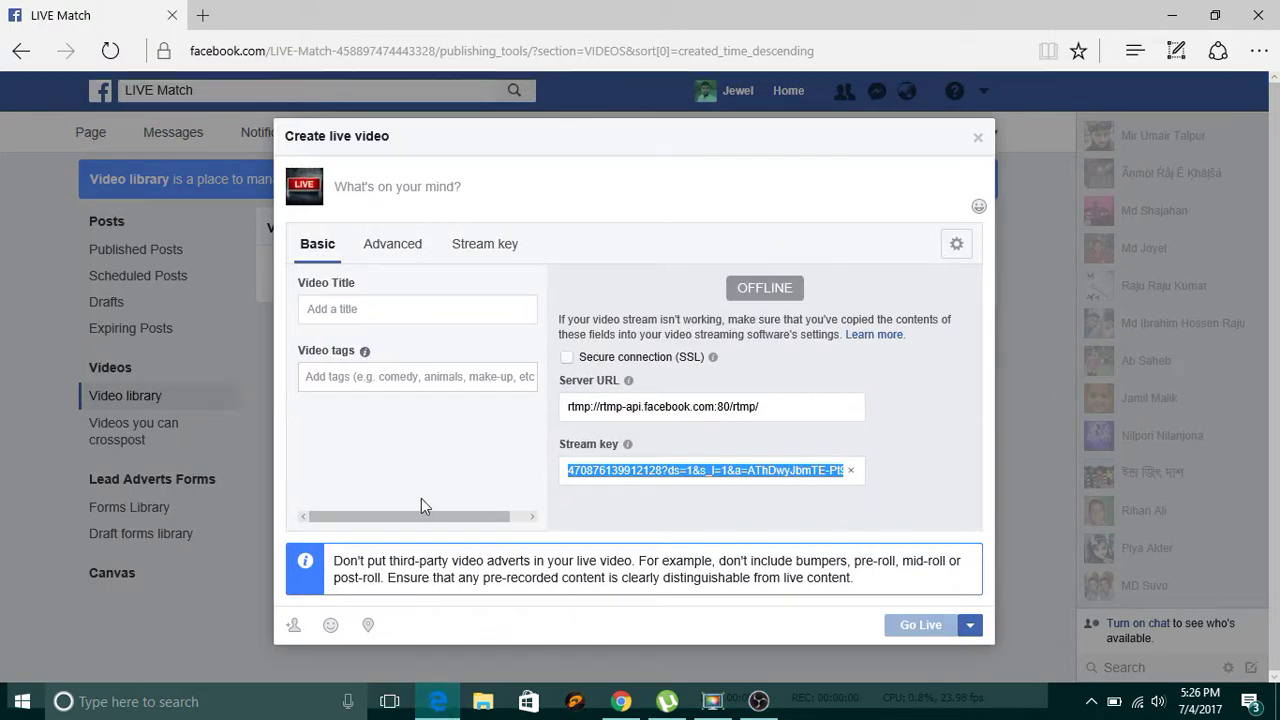
pyautogui.click(759, 701)
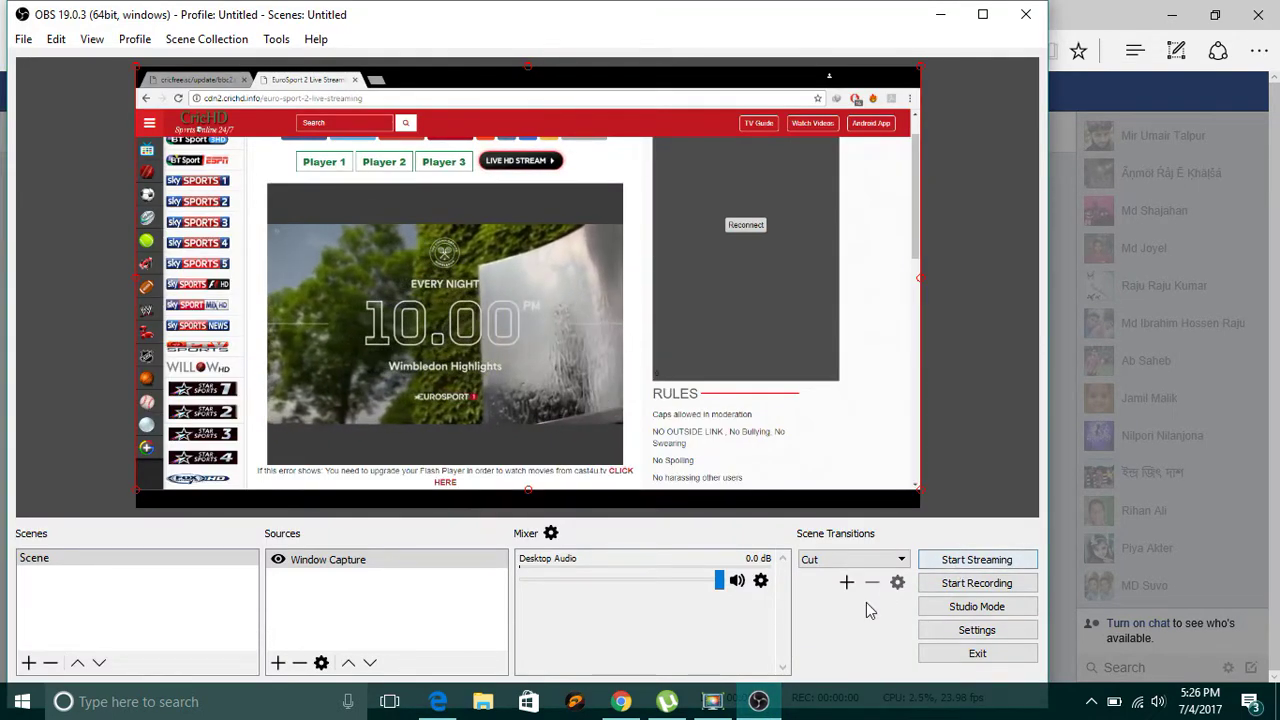
pyautogui.click(962, 562)
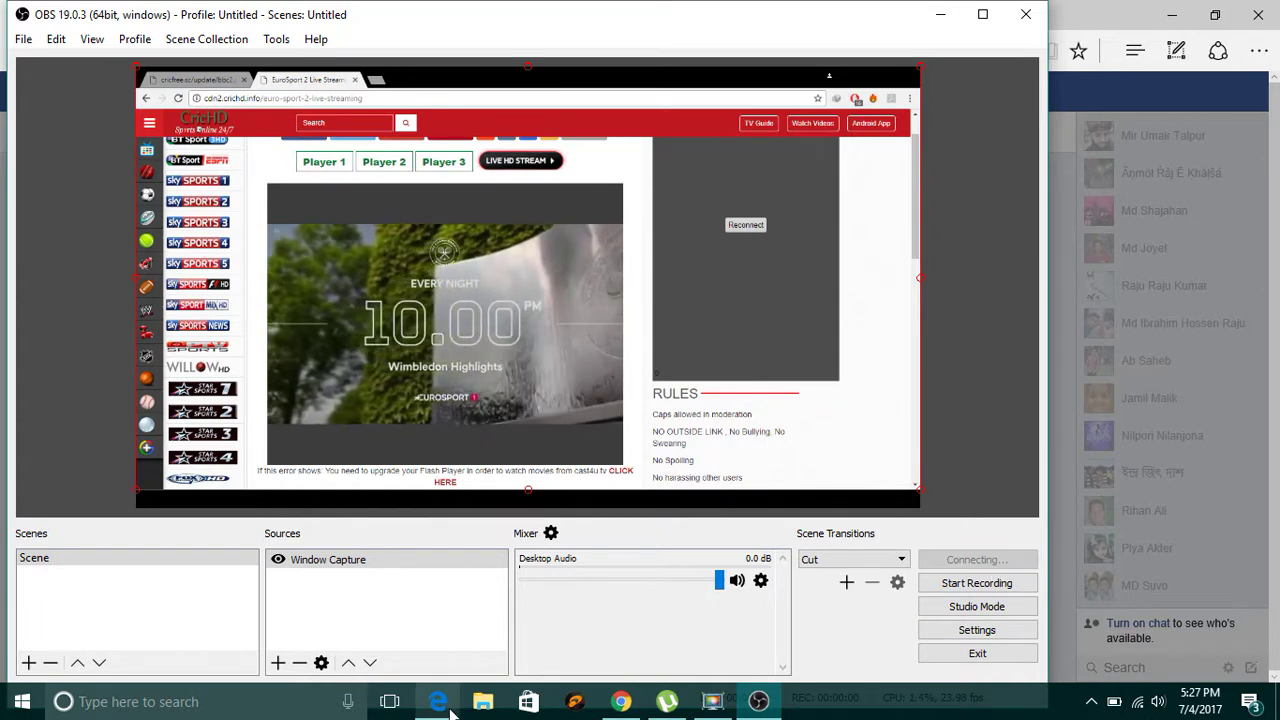
# - View the stream preview in the Facebook live video dialog and compare it with the sports stream in Chrome
pyautogui.moveTo(442, 703)
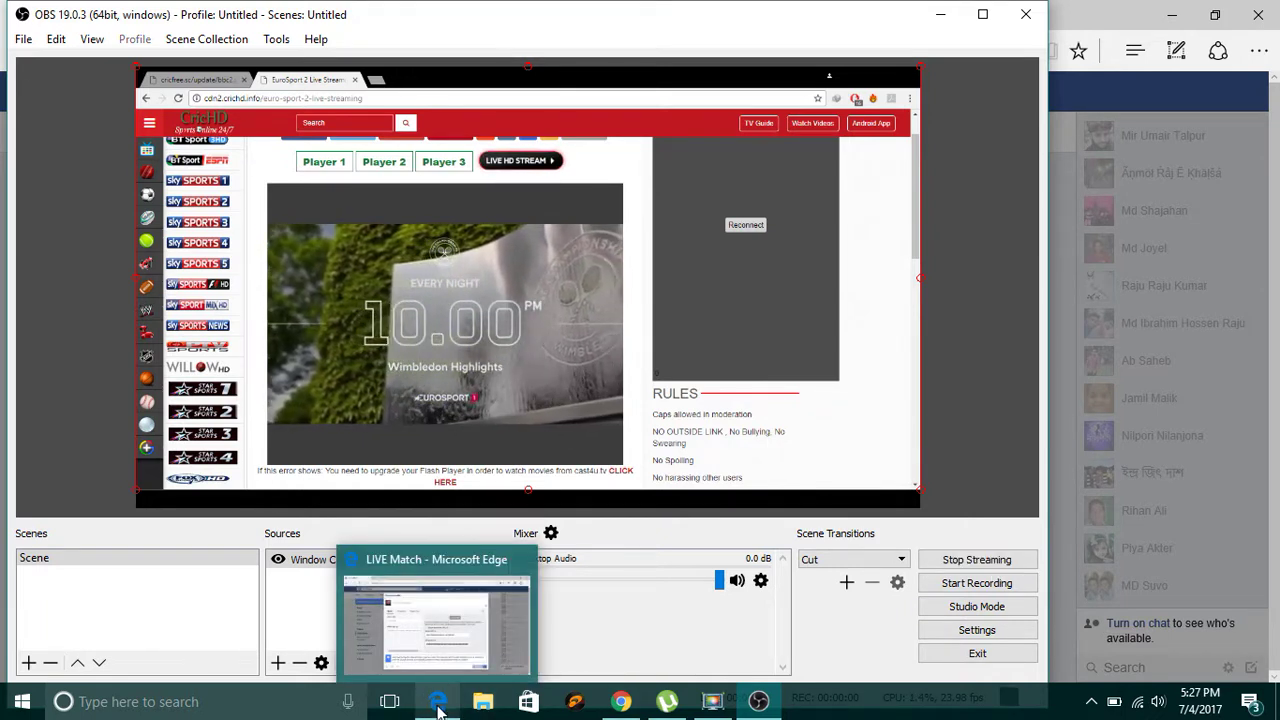
pyautogui.click(436, 700)
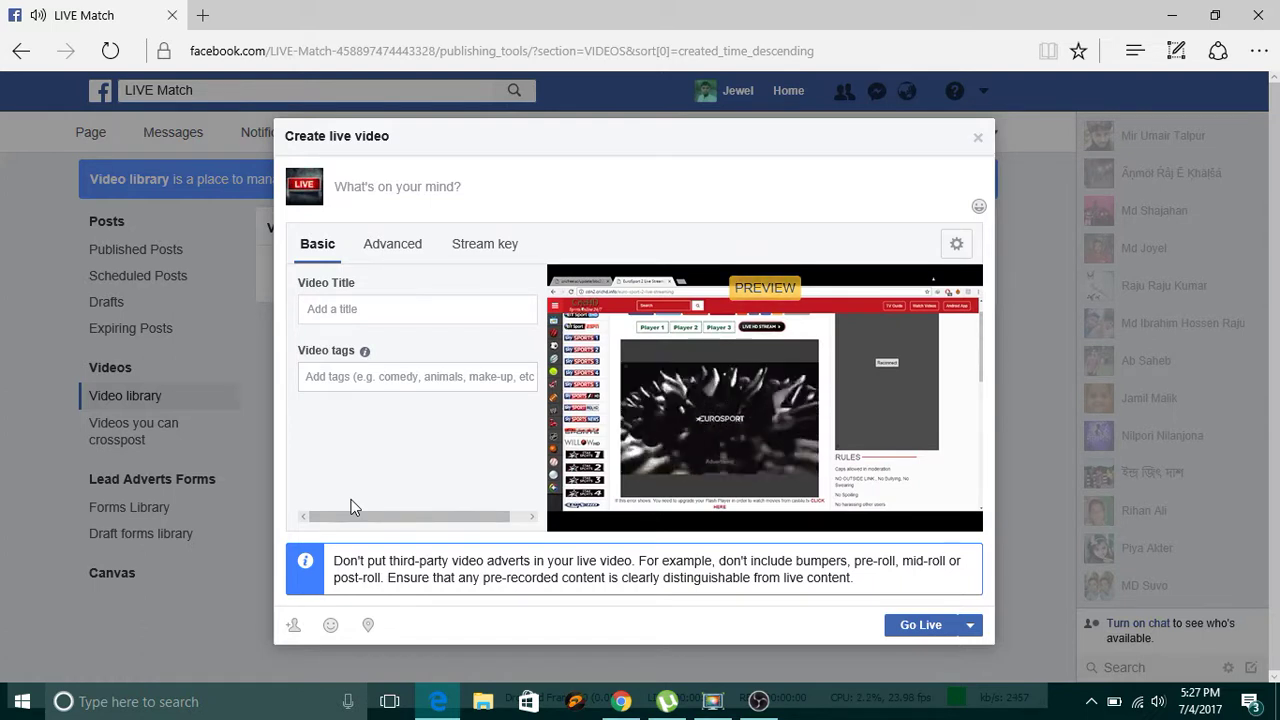
pyautogui.click(617, 705)
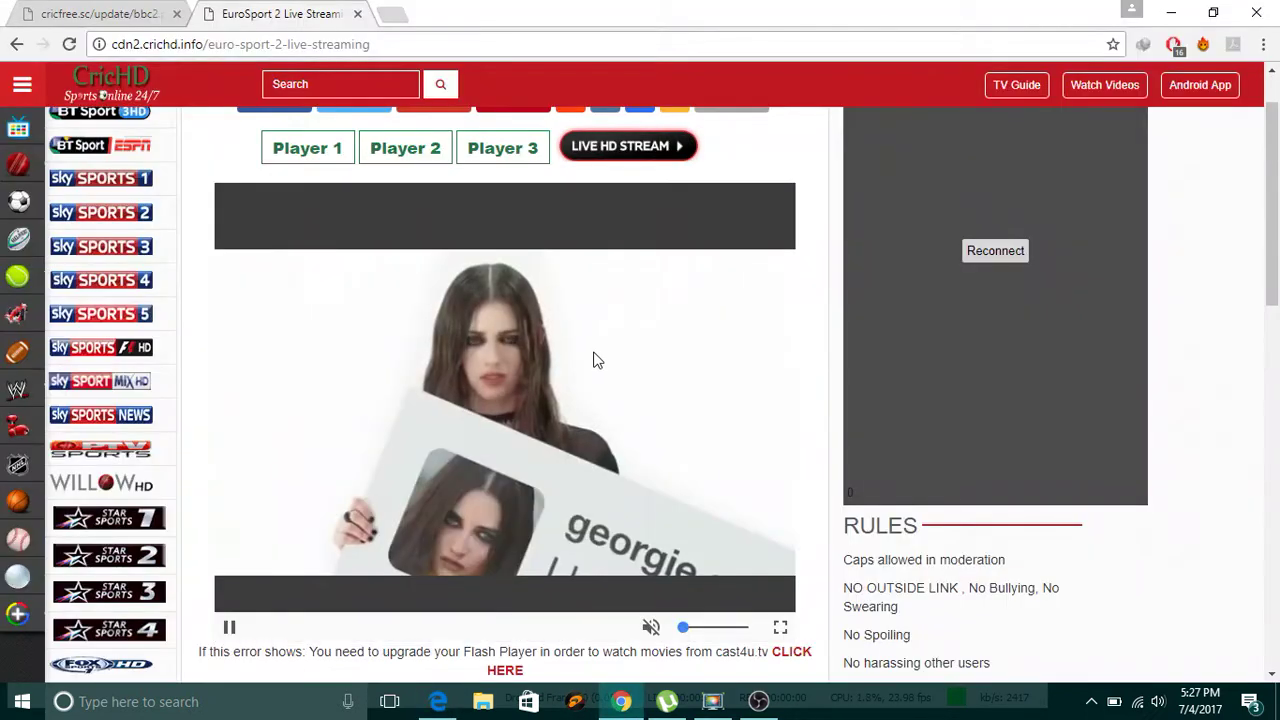
pyautogui.click(439, 705)
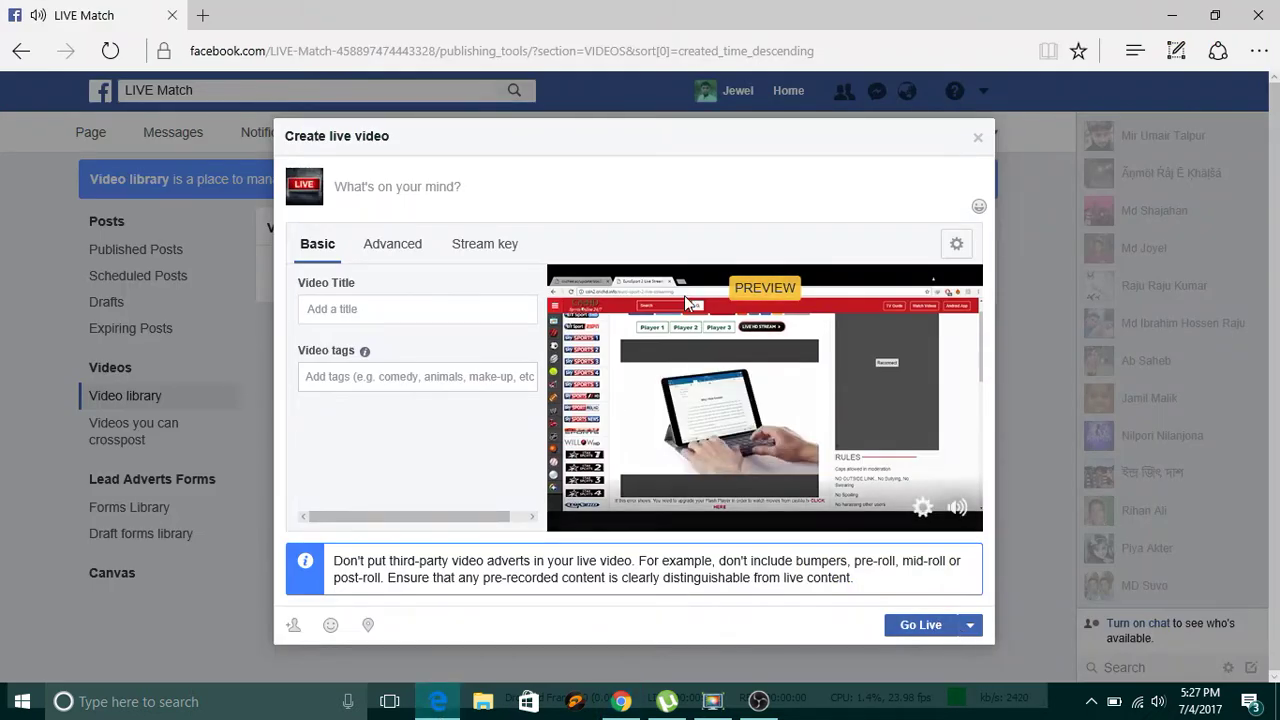
# - Enter "Live Tennis" as the live video's description and "Live" as its title, then minimise the Edge window
pyautogui.click(569, 209)
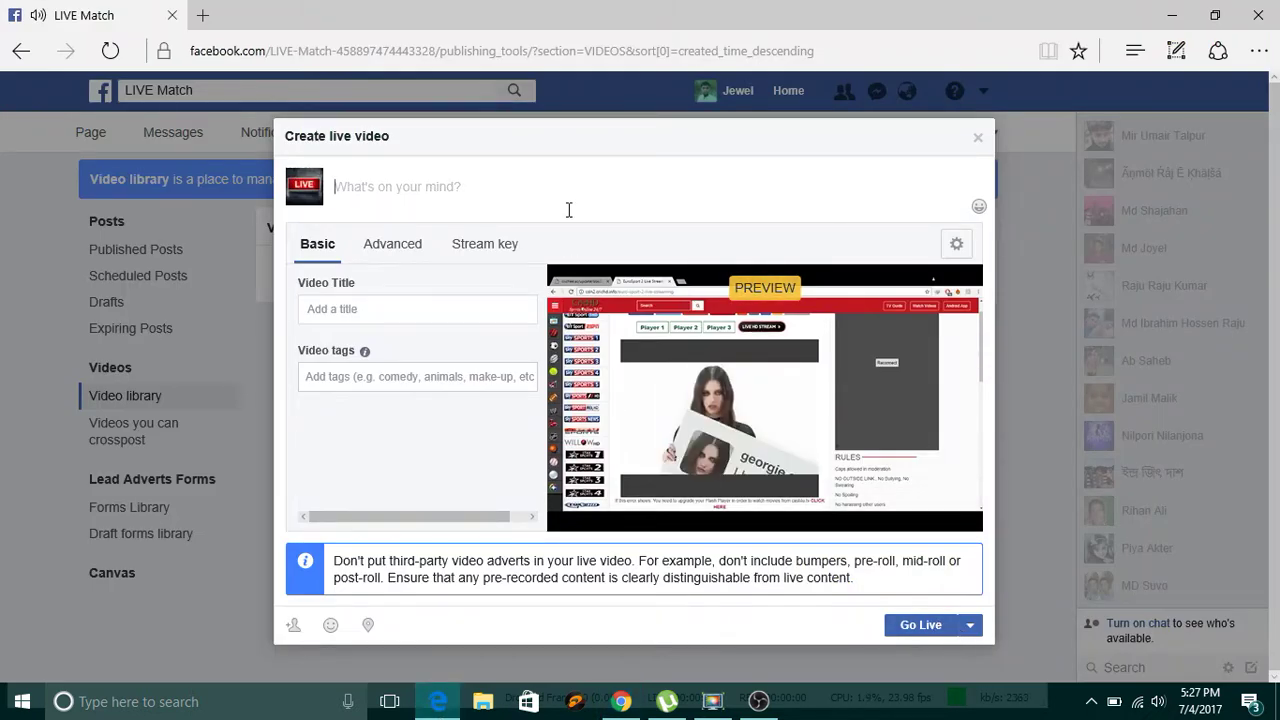
pyautogui.write('Liv')
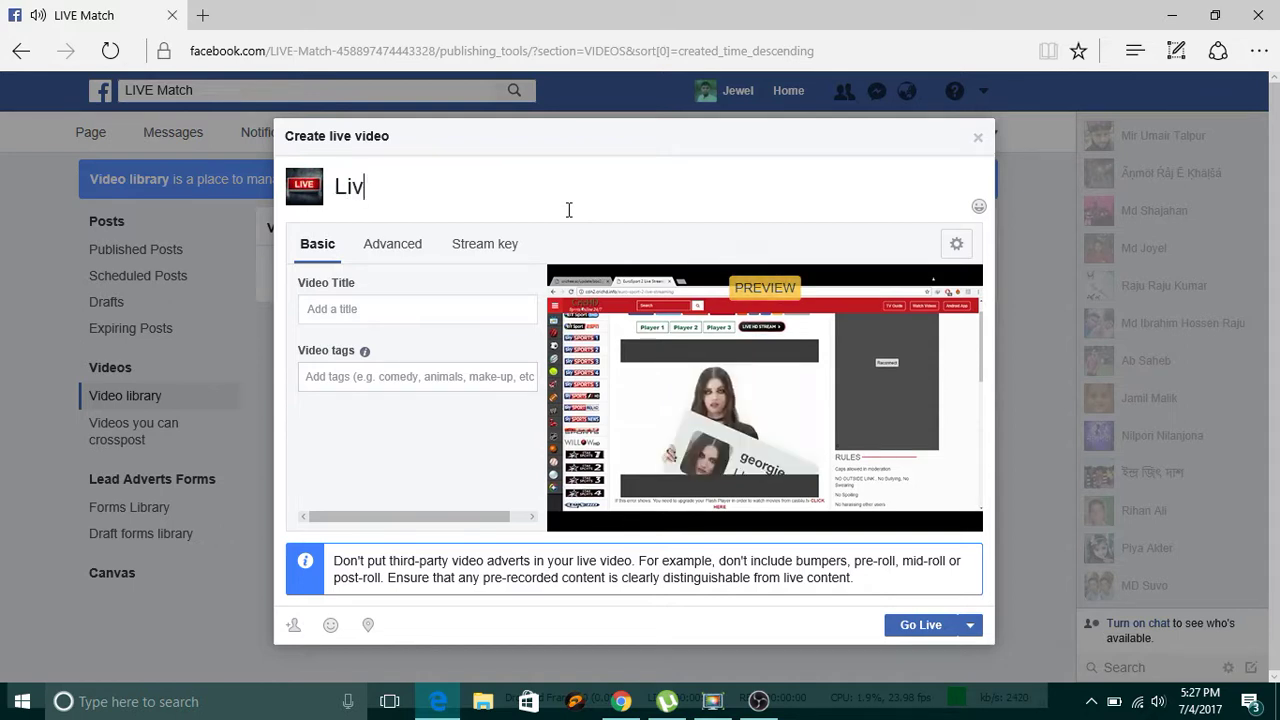
pyautogui.write('e Tennis')
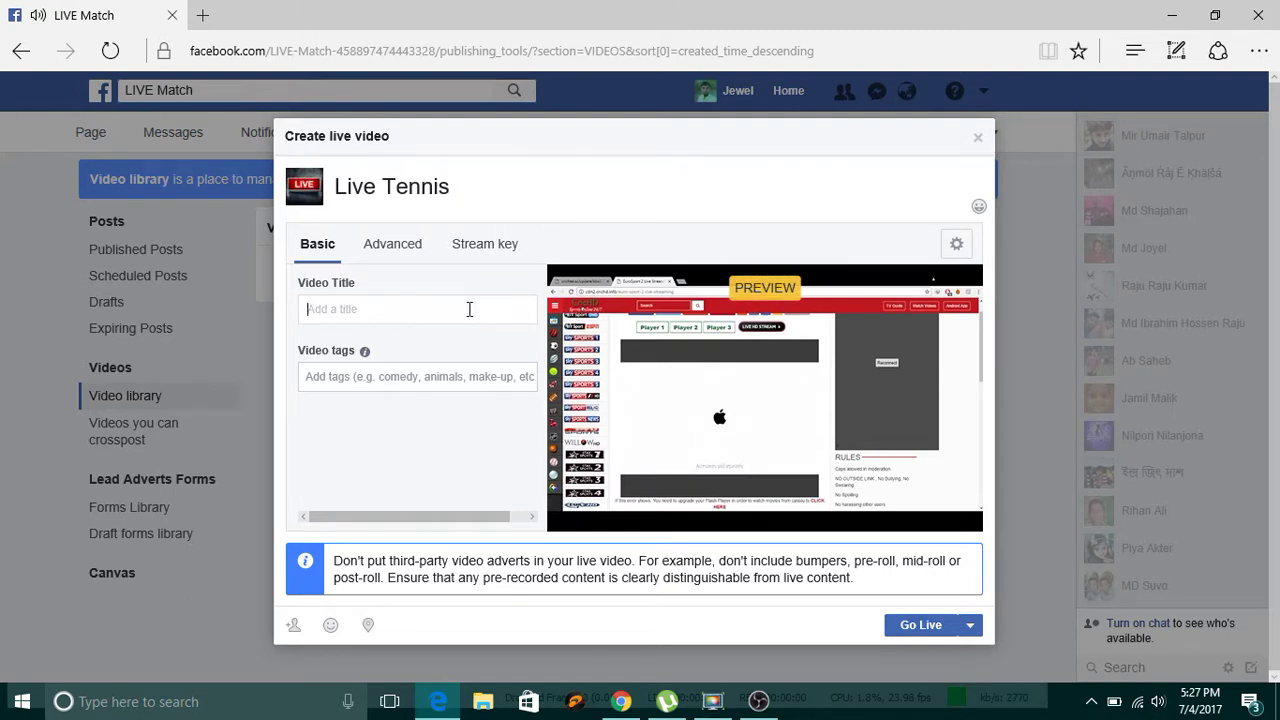
pyautogui.write('Live')
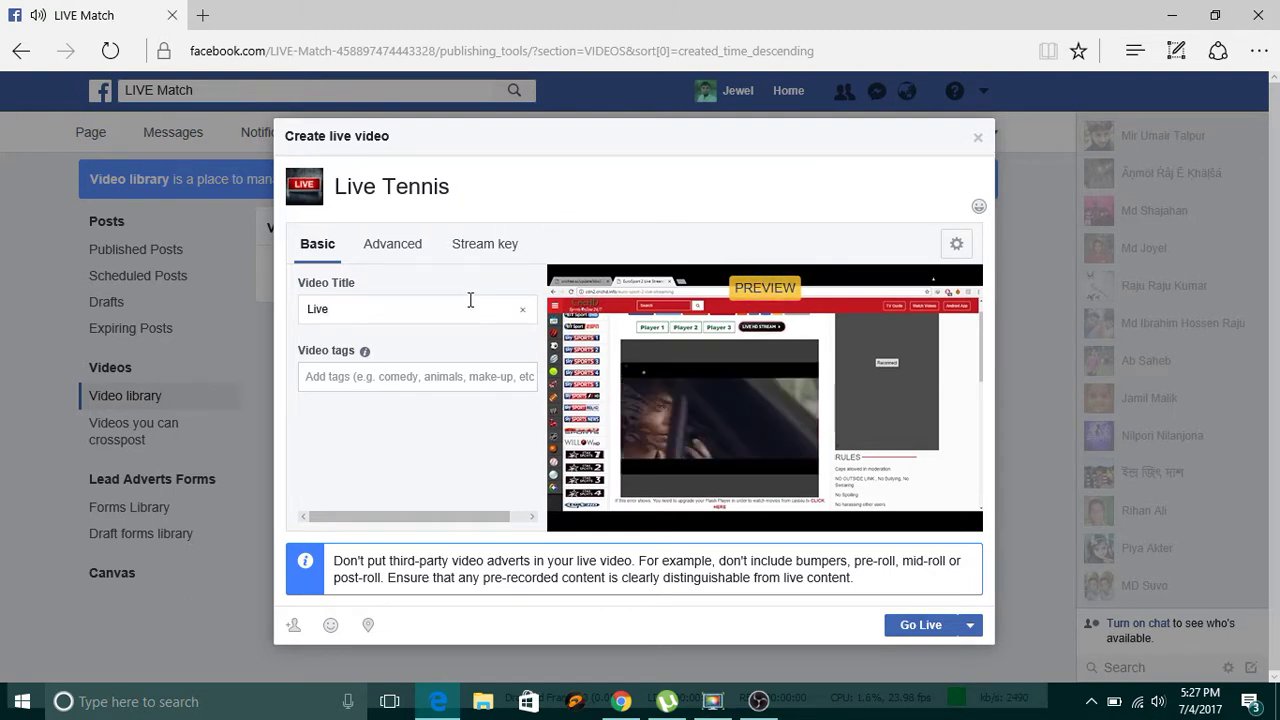
pyautogui.press('Return')
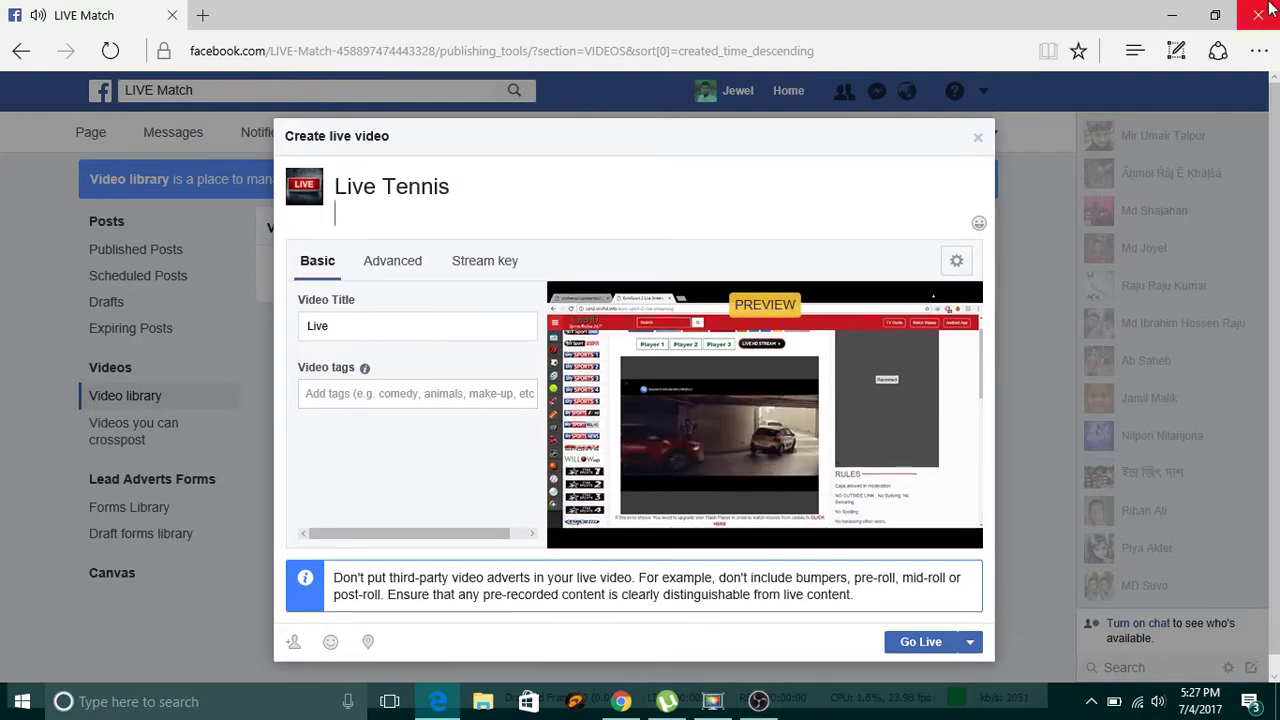
pyautogui.click(1192, 12)
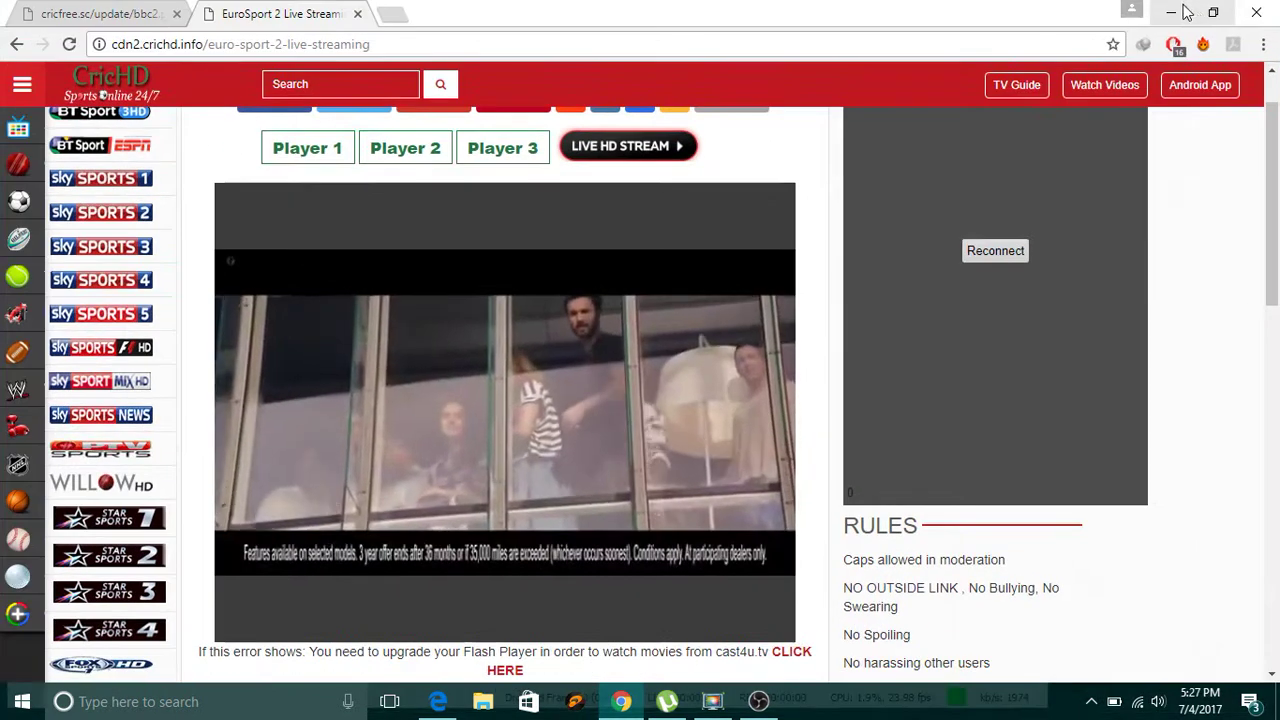
# - Copy the YouTube, Twitter, Instagram and Facebook link lines from the desktop file insta and paste them into the Facebook live video's description in Edge
pyautogui.click(1180, 12)
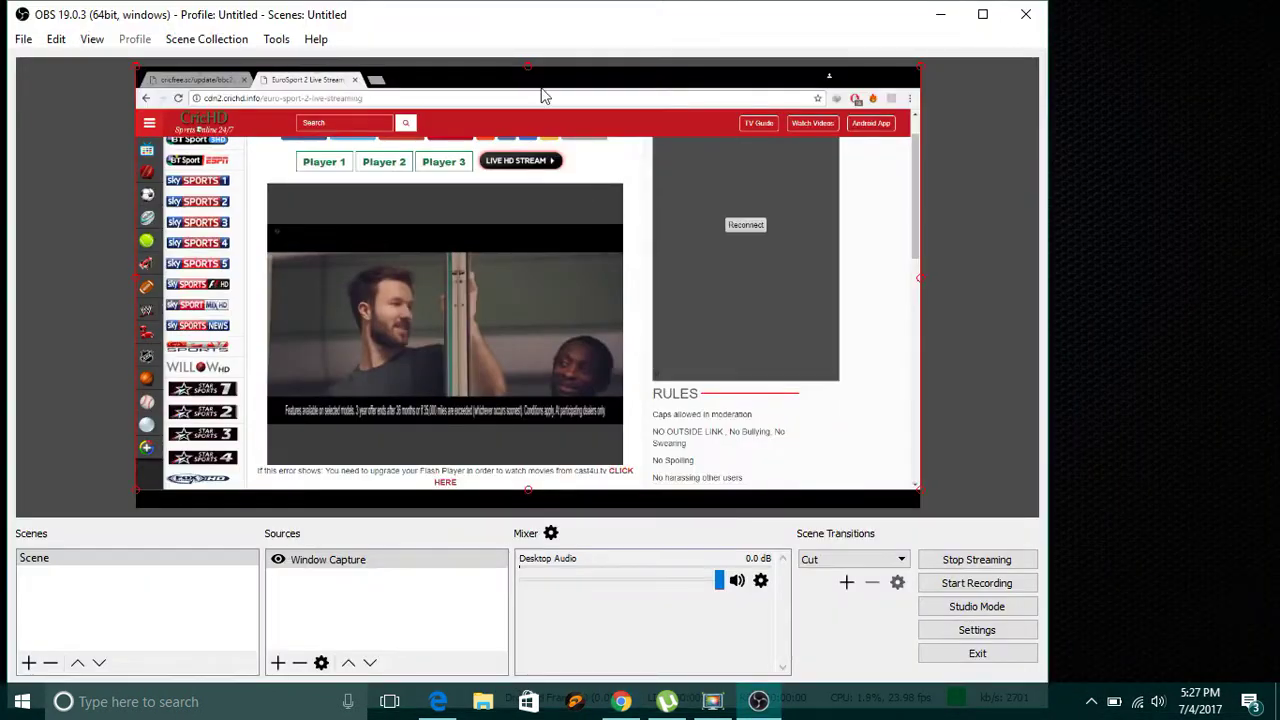
pyautogui.click(940, 15)
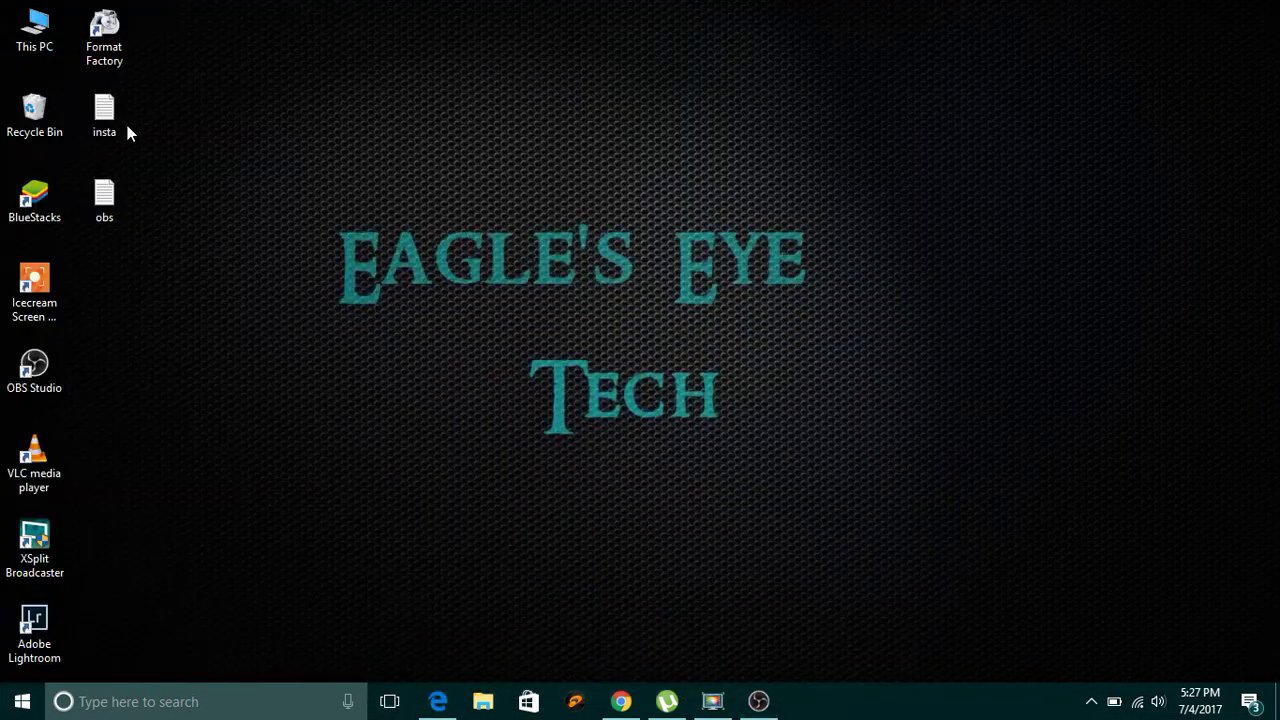
pyautogui.doubleClick(106, 138)
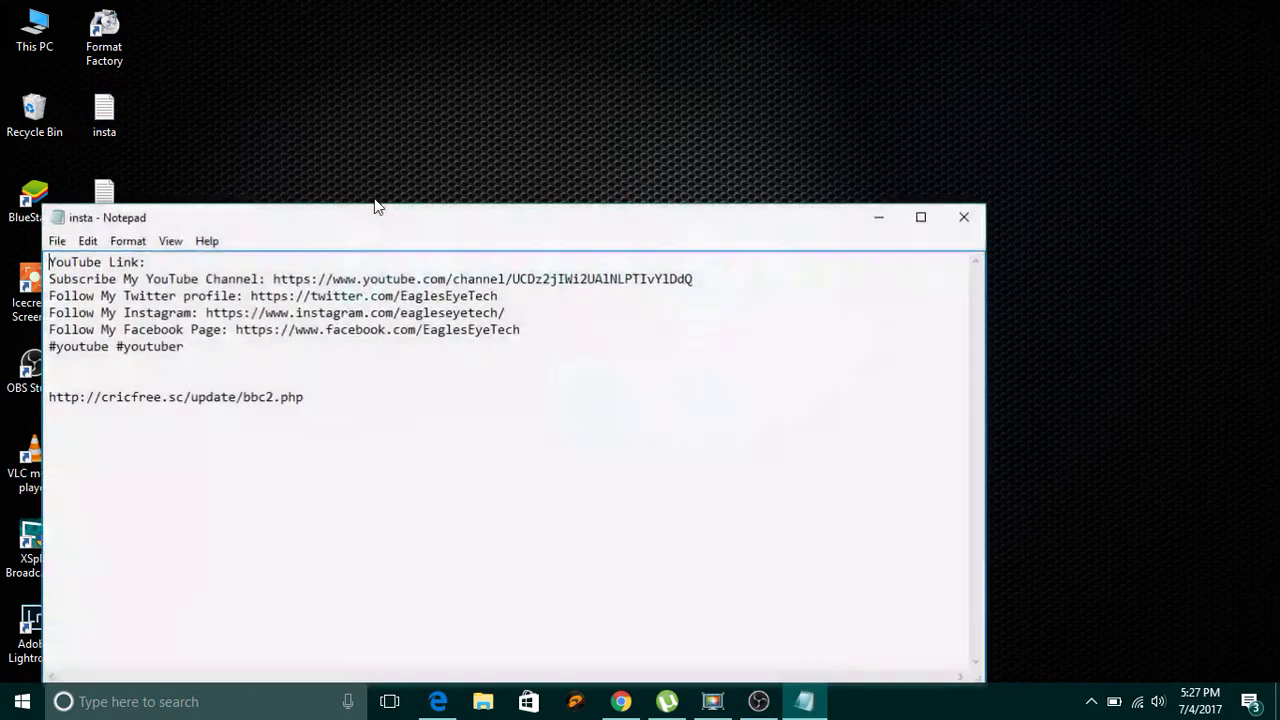
pyautogui.moveTo(529, 329); pyautogui.dragTo(44, 280)
pyautogui.hotkey('ctrl', 'c')
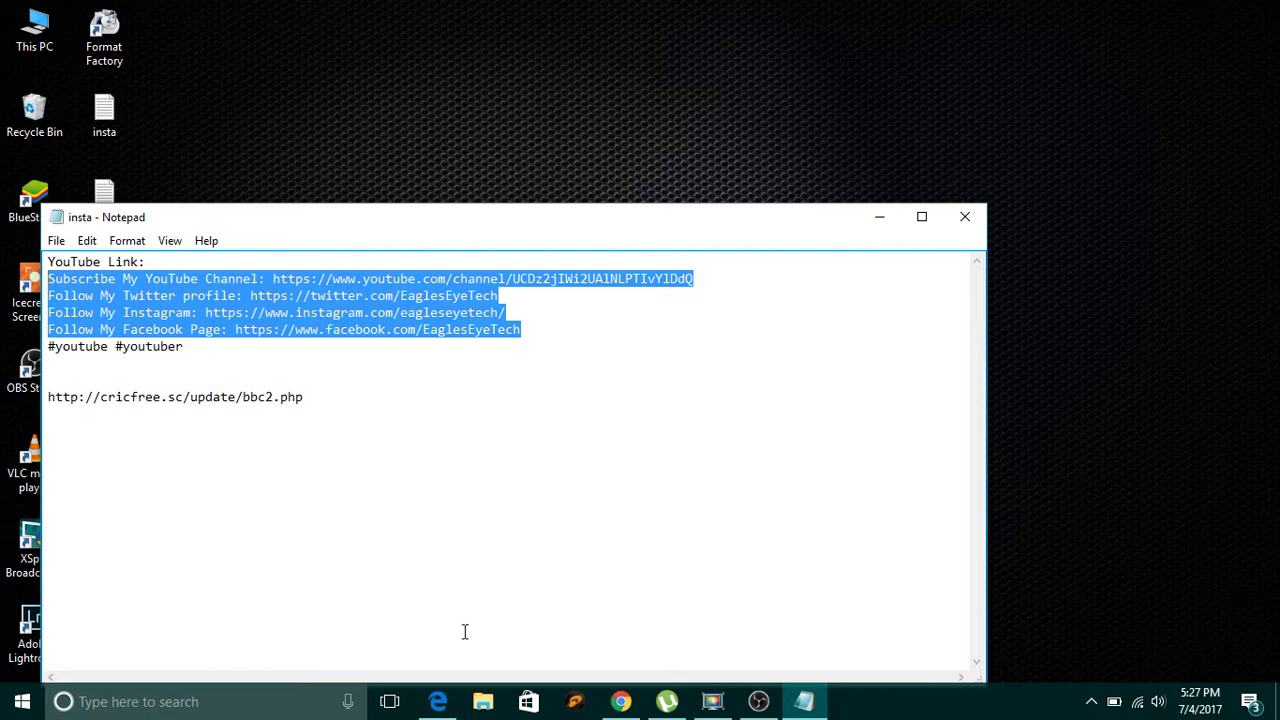
pyautogui.click(435, 707)
pyautogui.hotkey('ctrl', 'v')
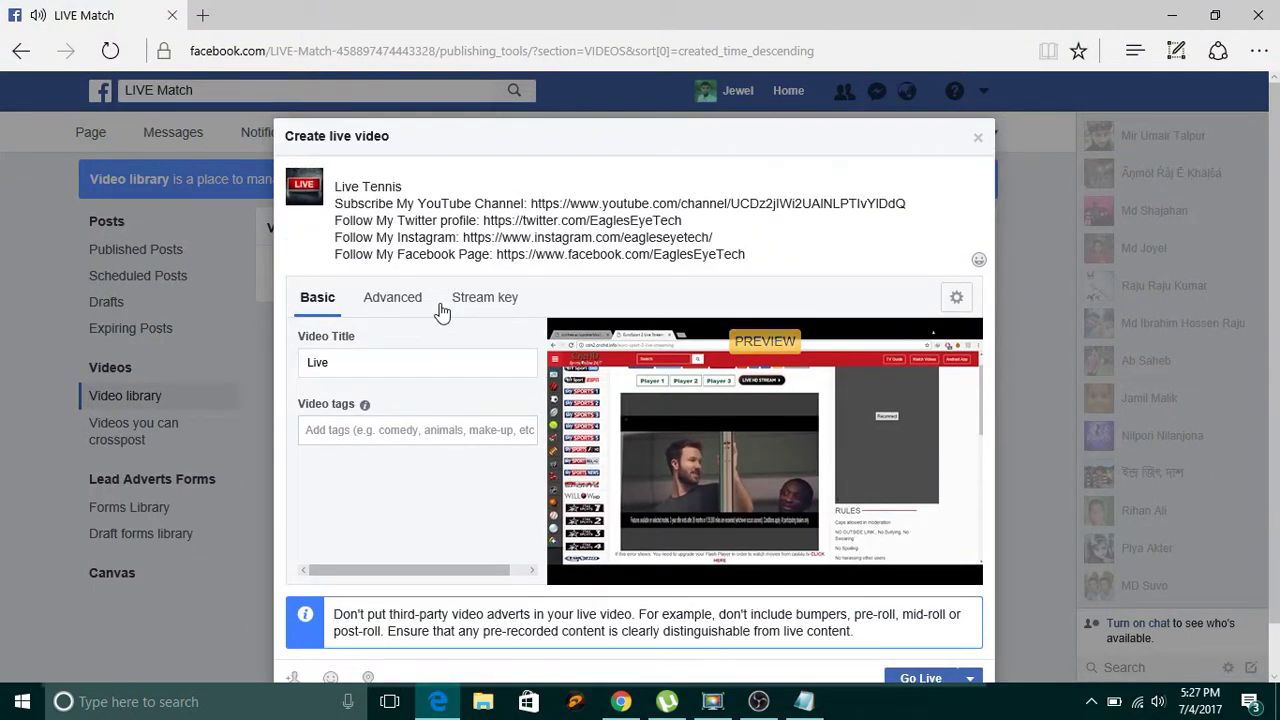
# - Switch to OBS and review the default microphone's Listen, Levels and General properties in the Windows Sound settings
pyautogui.click(770, 708)
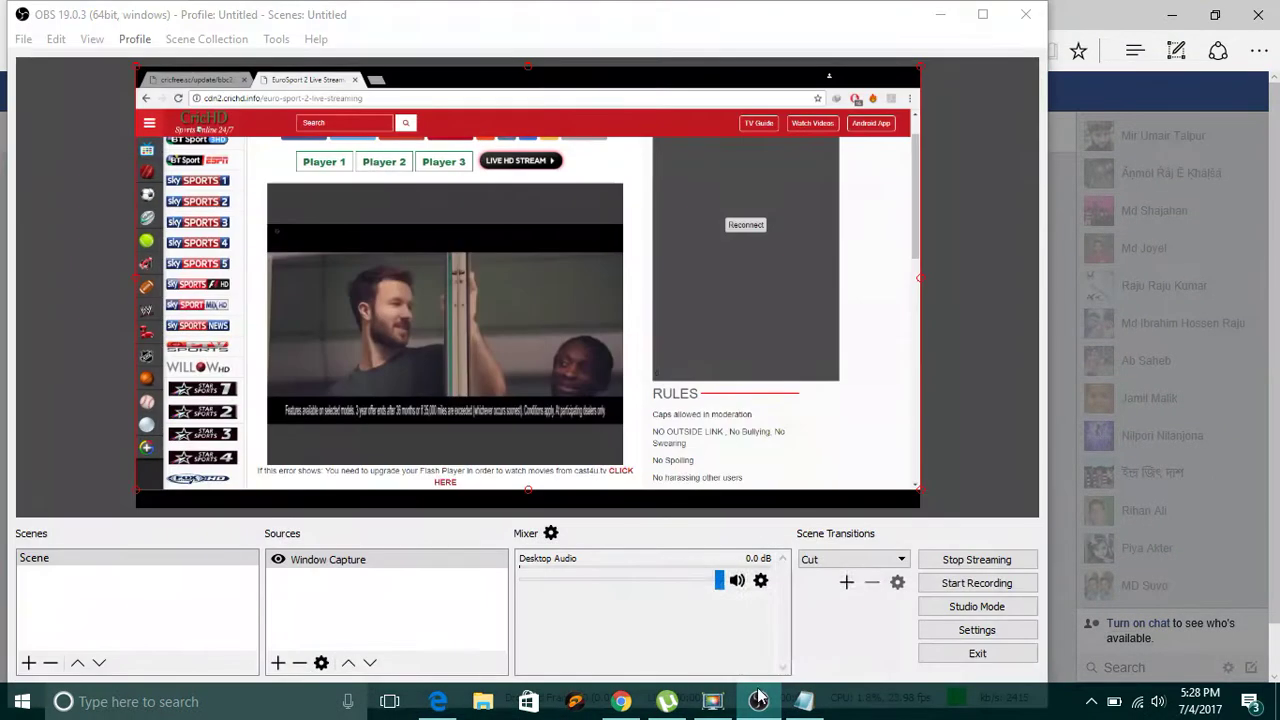
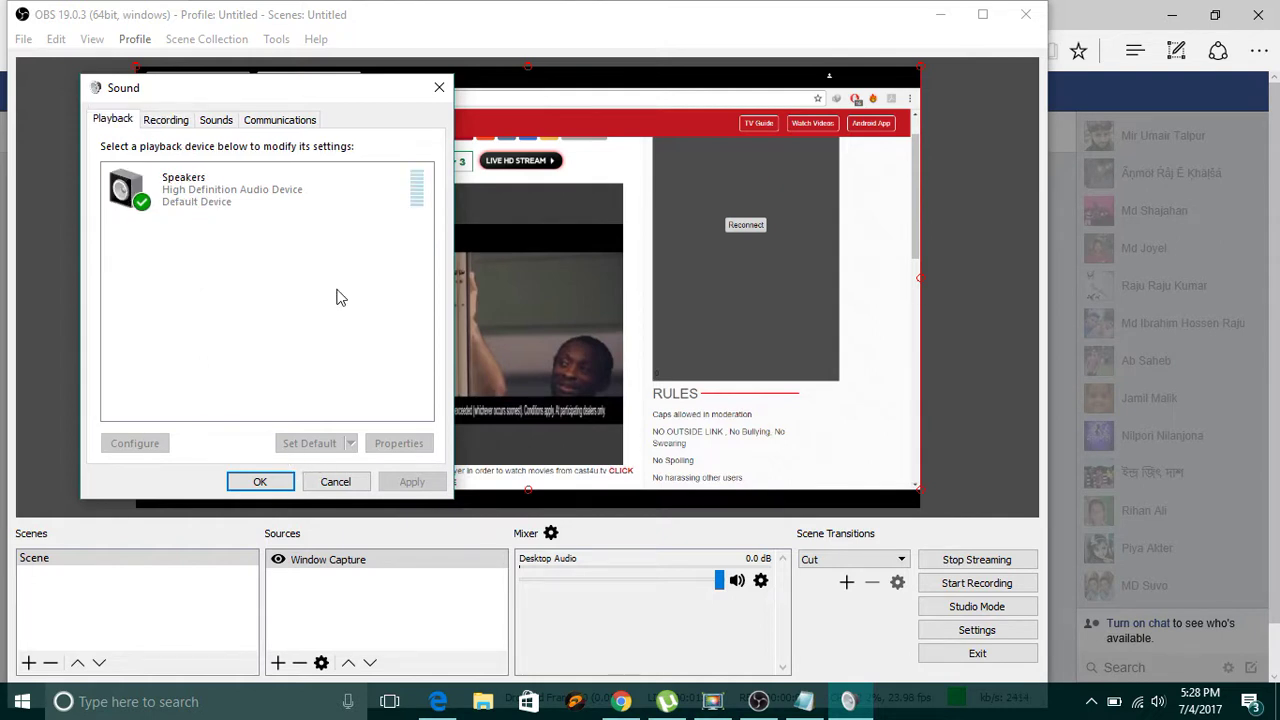
pyautogui.click(187, 122)
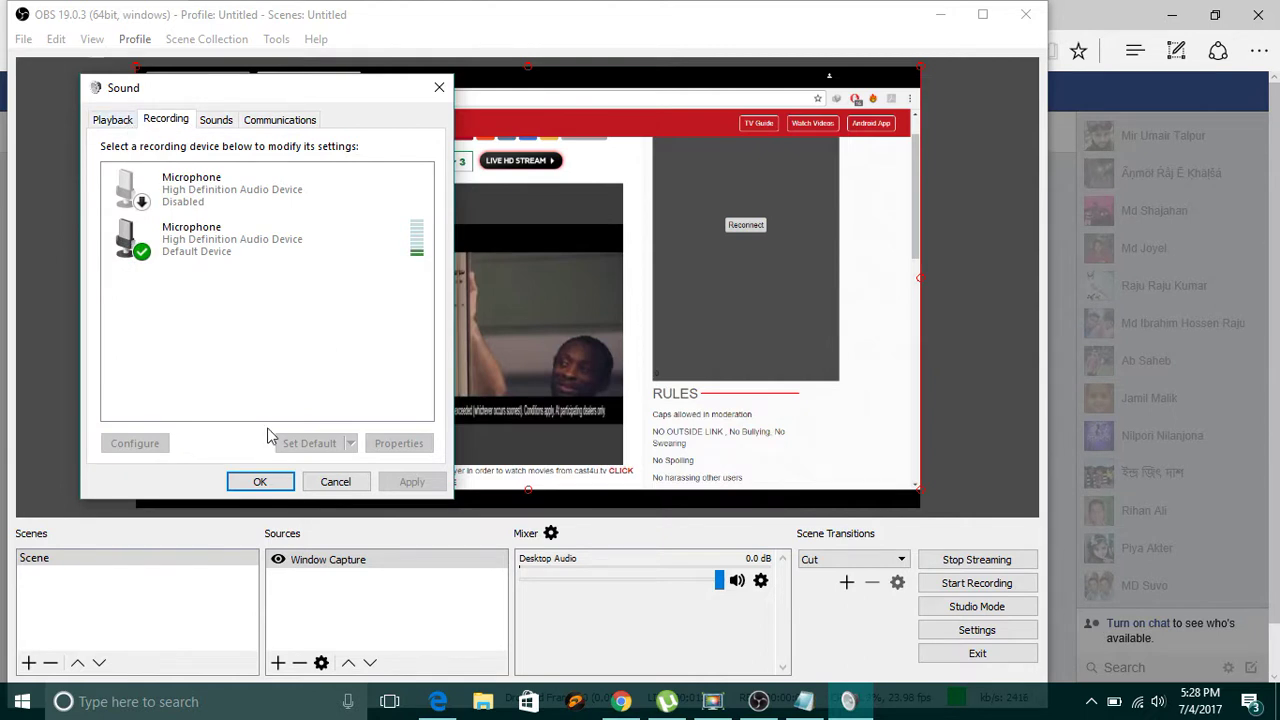
pyautogui.click(300, 245)
pyautogui.rightClick(300, 240)
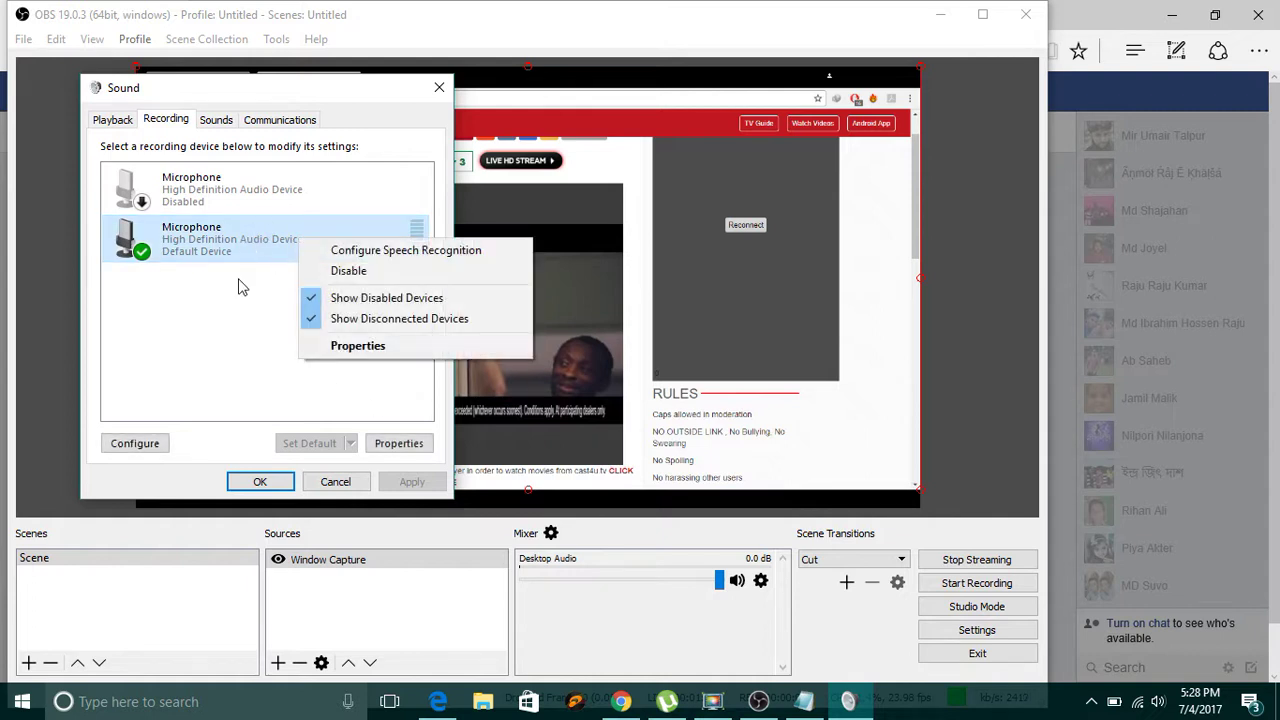
pyautogui.click(384, 348)
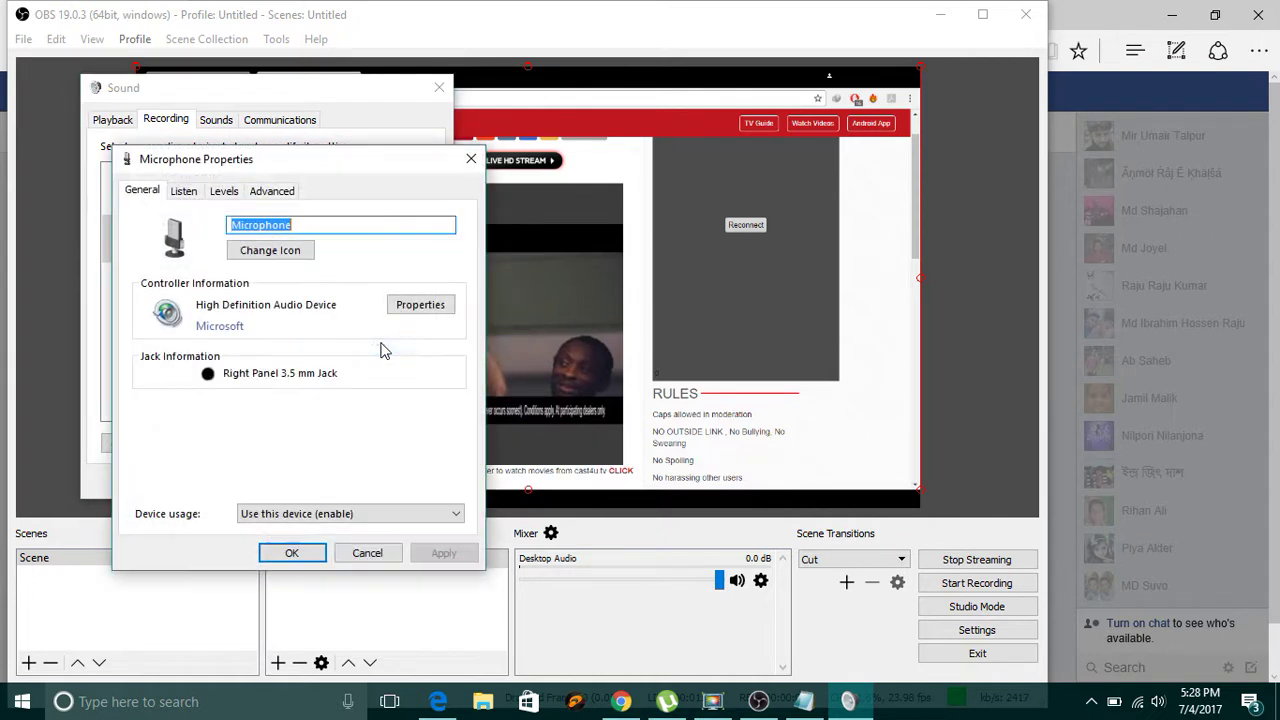
pyautogui.click(186, 192)
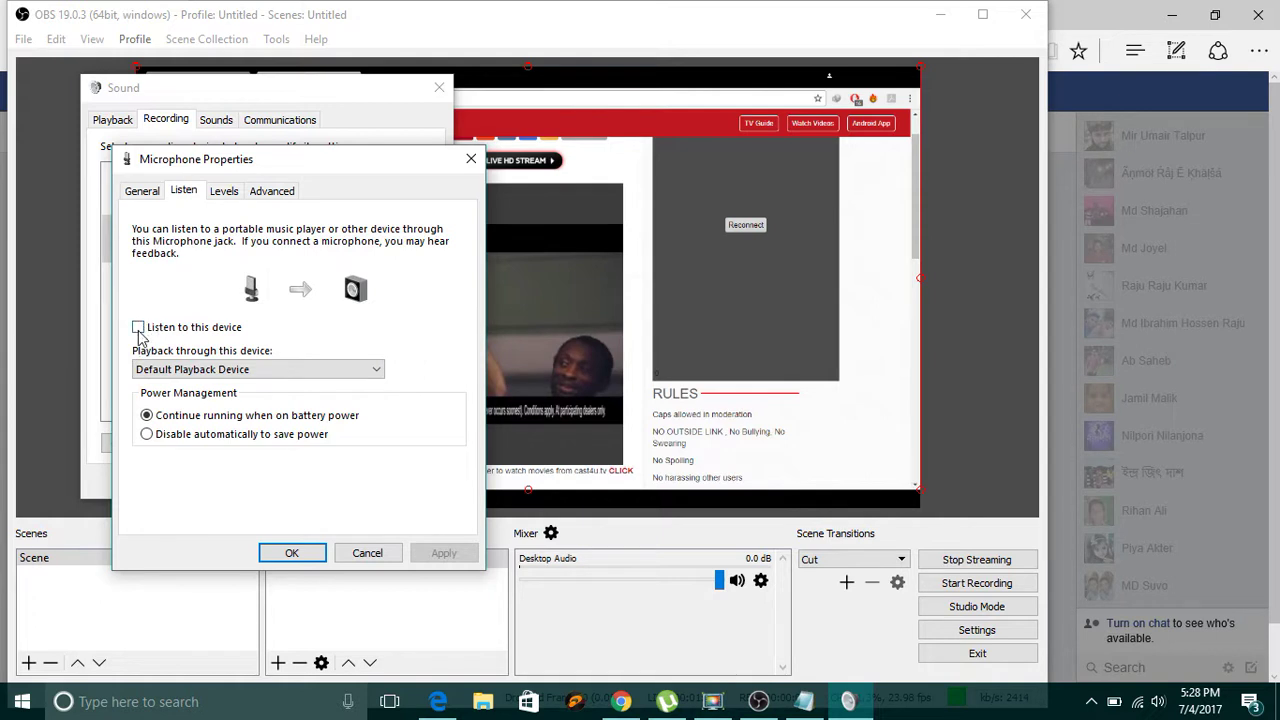
pyautogui.click(236, 194)
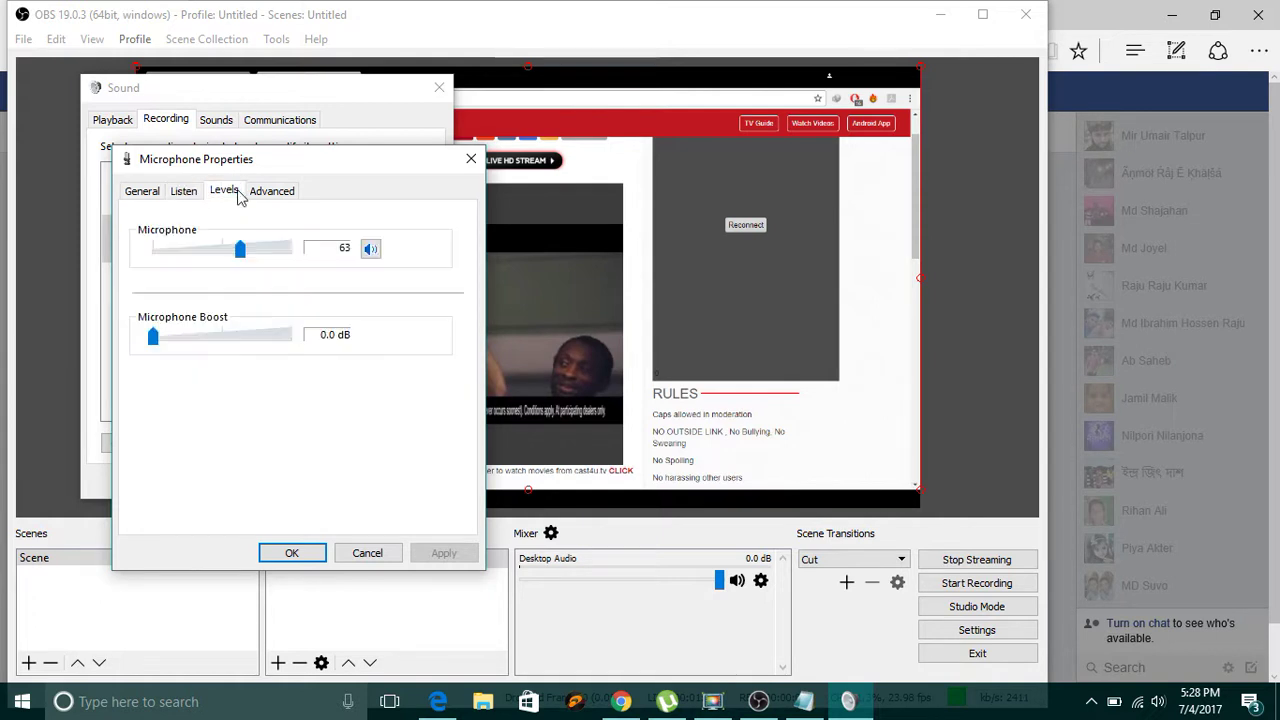
pyautogui.click(142, 191)
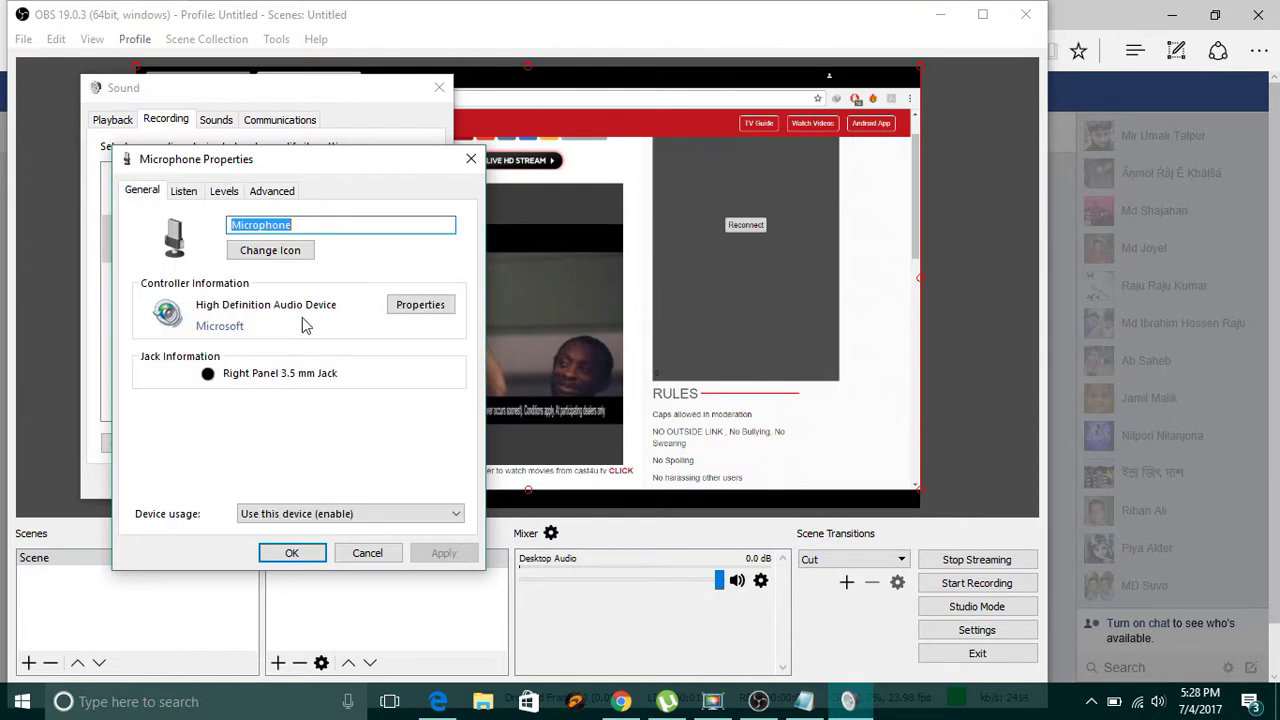
pyautogui.click(312, 553)
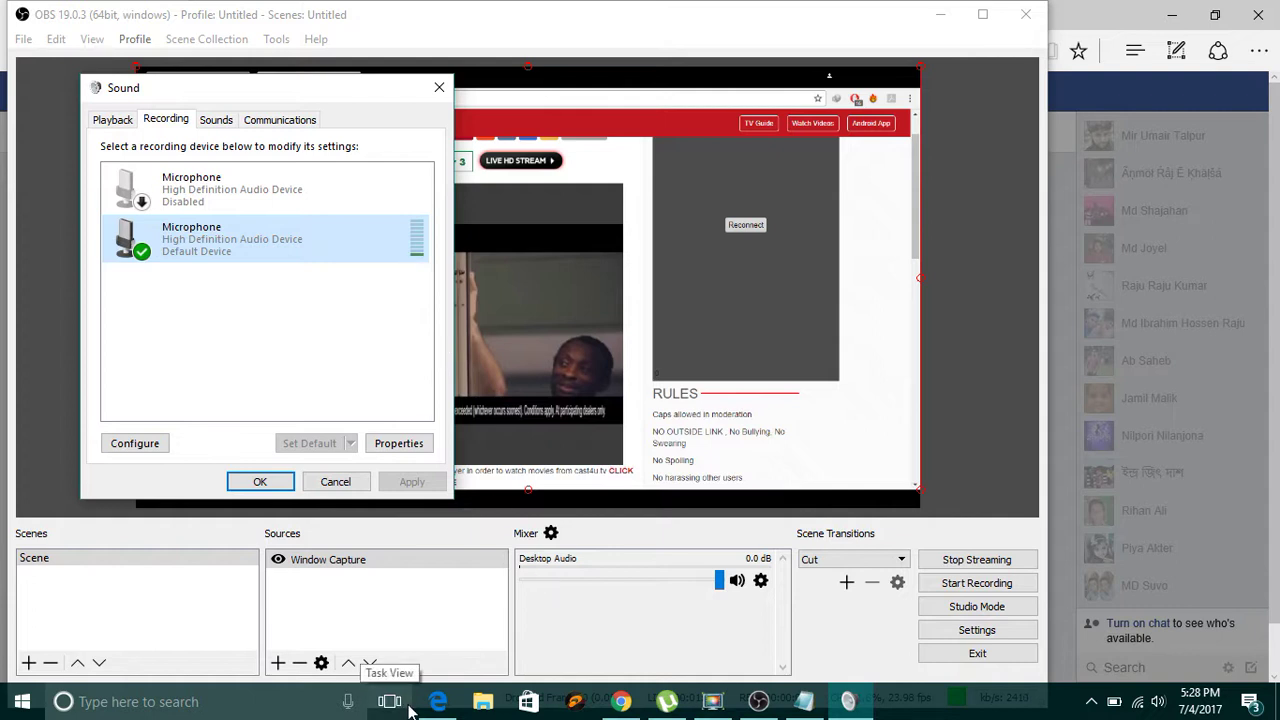
# - Mute the system speakers and close the Windows Sound dialog
pyautogui.click(1158, 702)
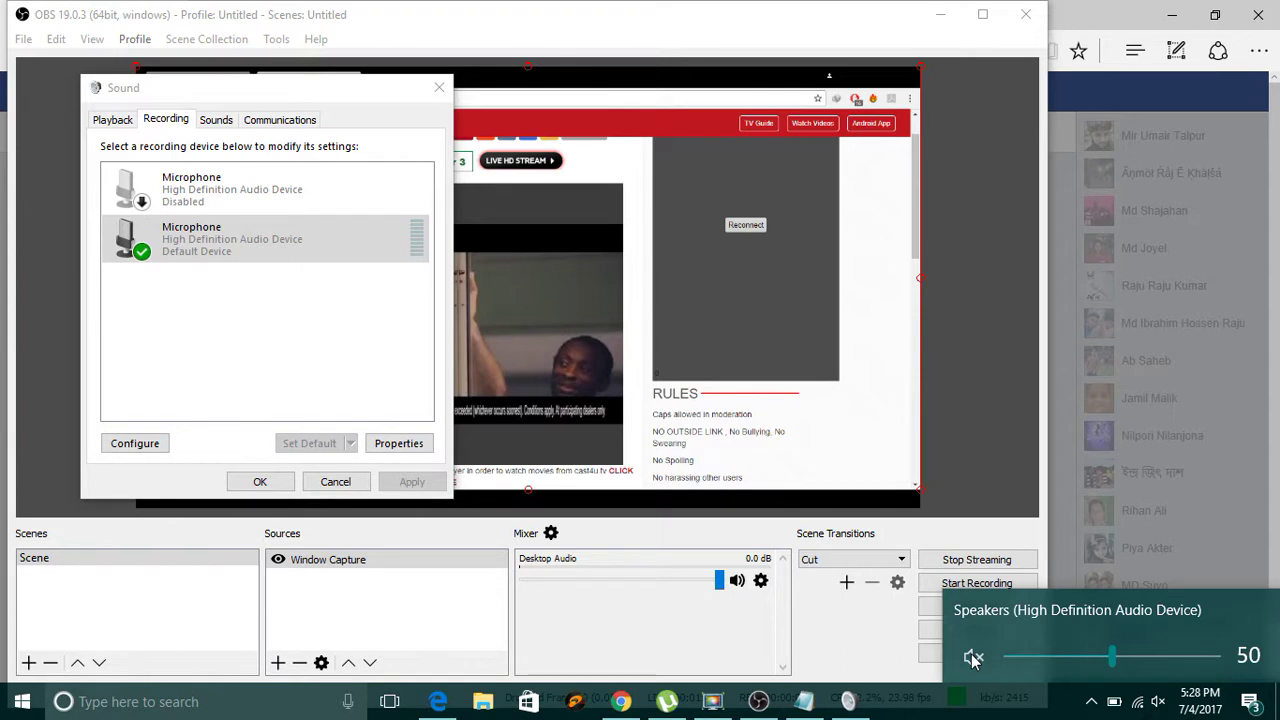
pyautogui.click(289, 476)
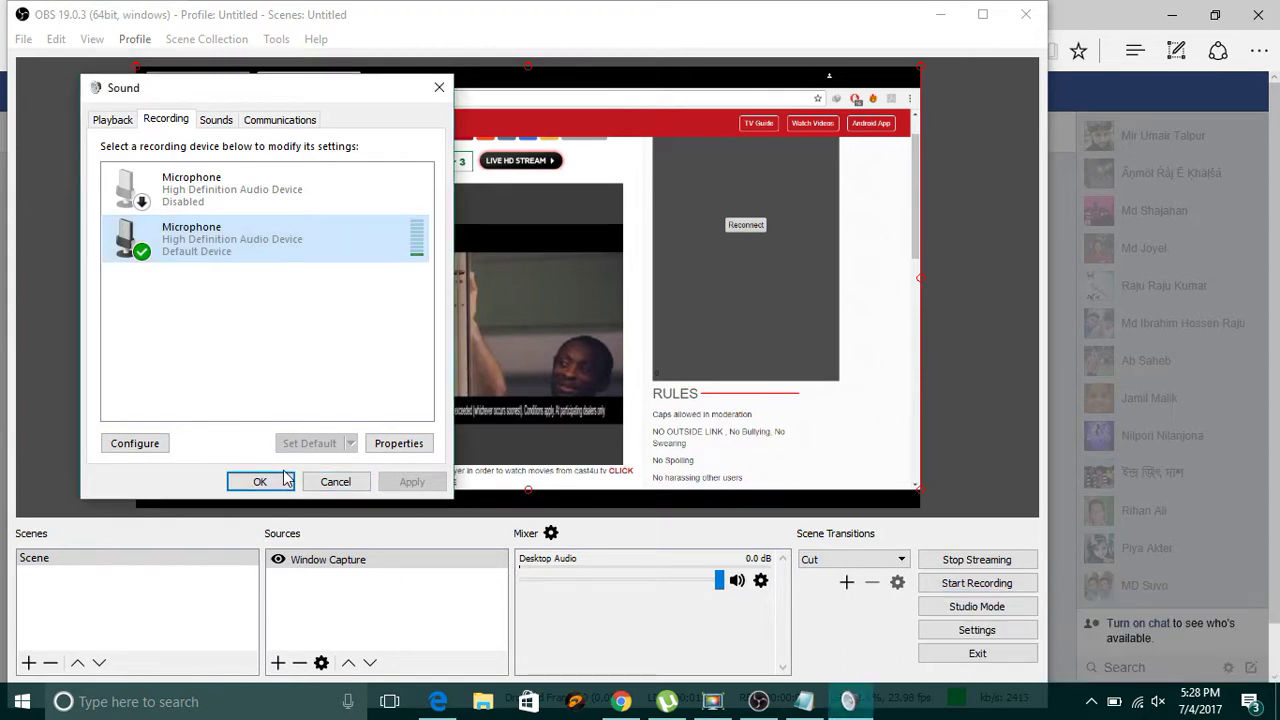
pyautogui.click(262, 482)
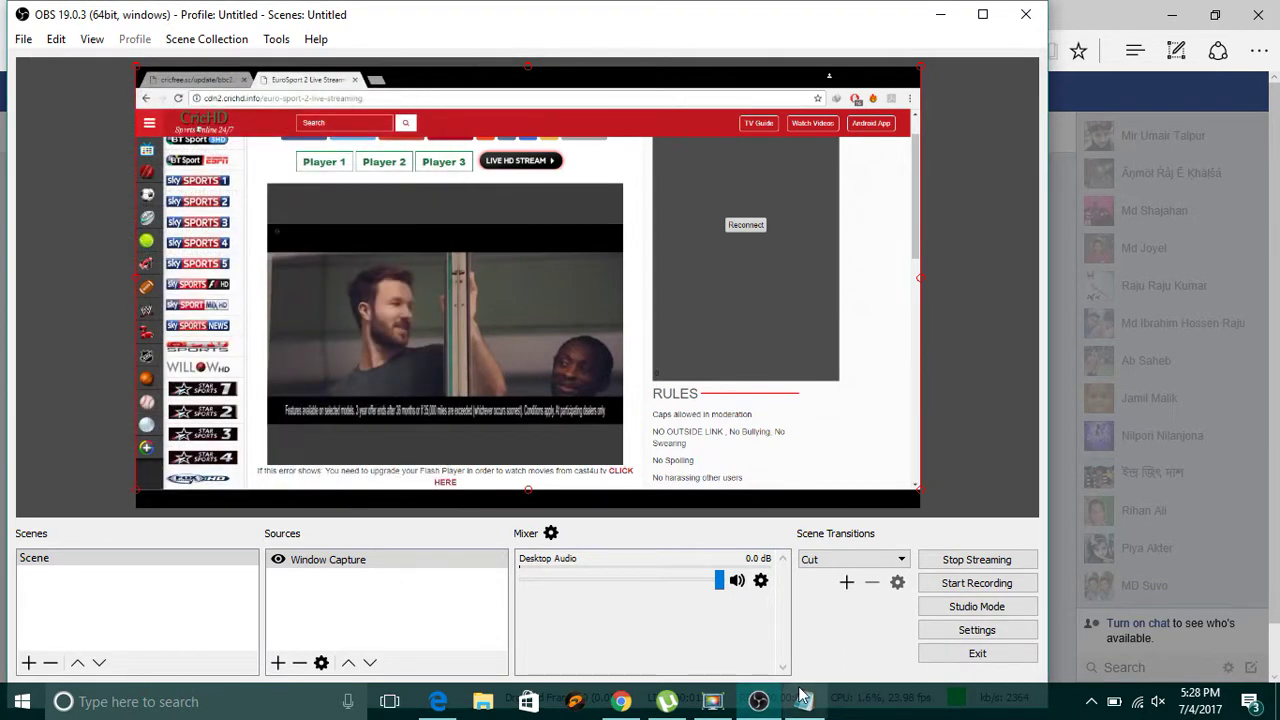
# - Return to Edge and mute the stream preview in the Facebook live video dialog
pyautogui.moveTo(804, 701)
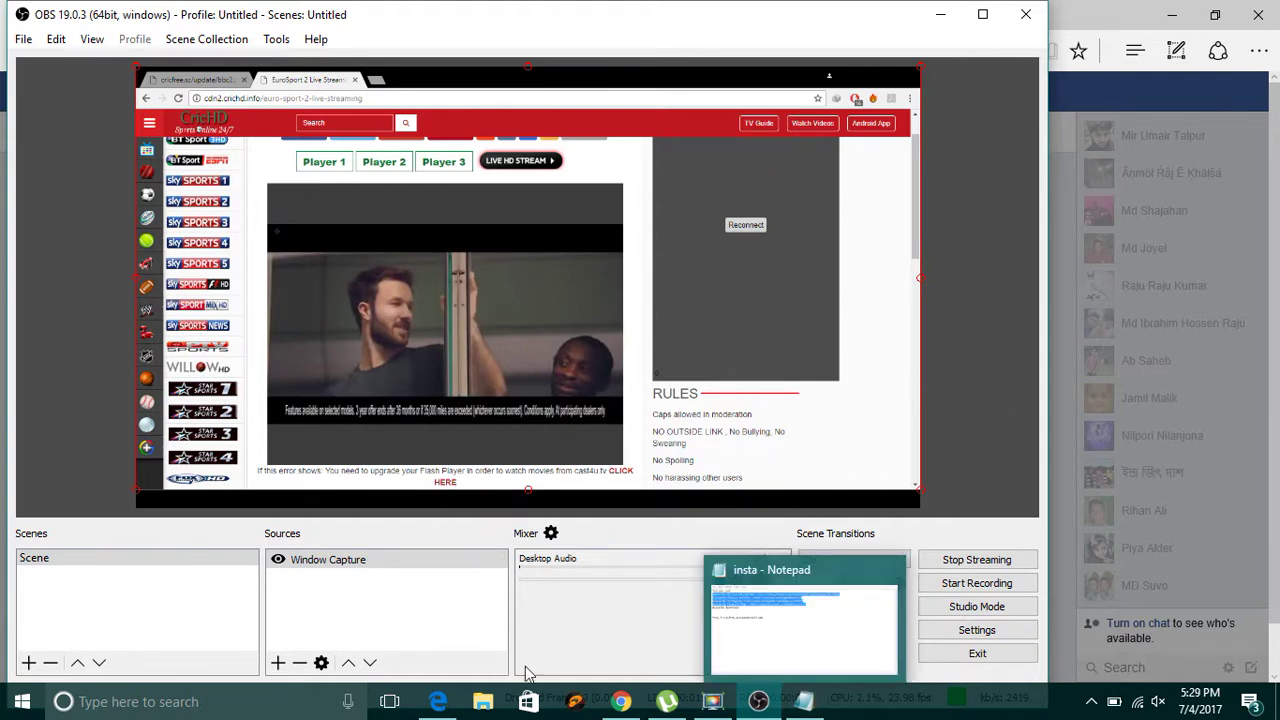
pyautogui.click(448, 706)
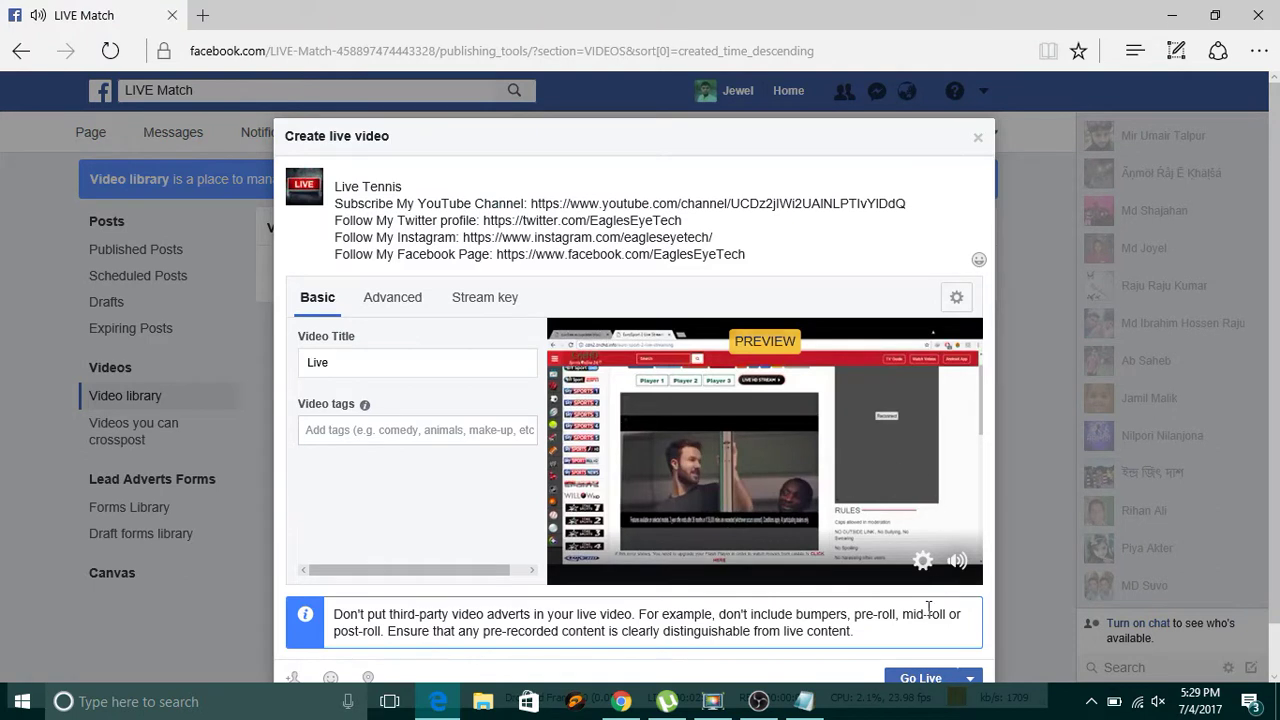
pyautogui.moveTo(957, 566)
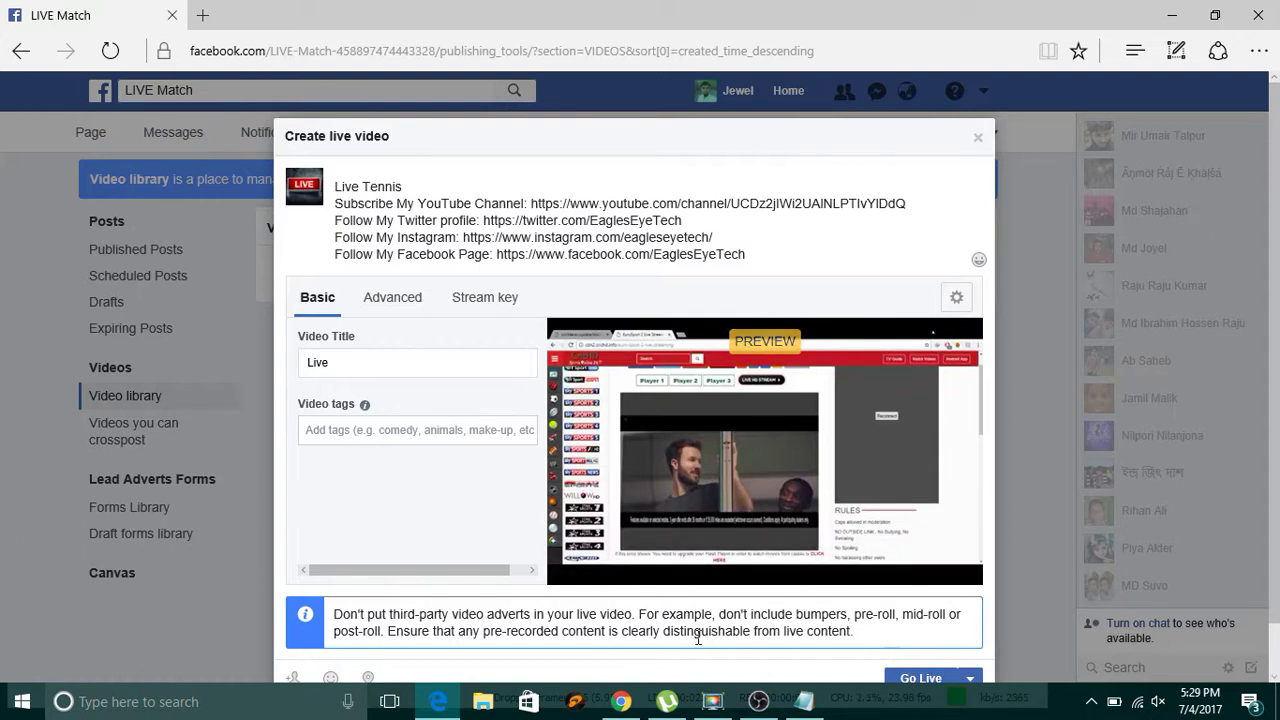
# - Switch to Chrome, unmute the cricfree tennis stream, mute the EuroSport 2 stream, and leave the tennis page displayed for capture
pyautogui.click(621, 701)
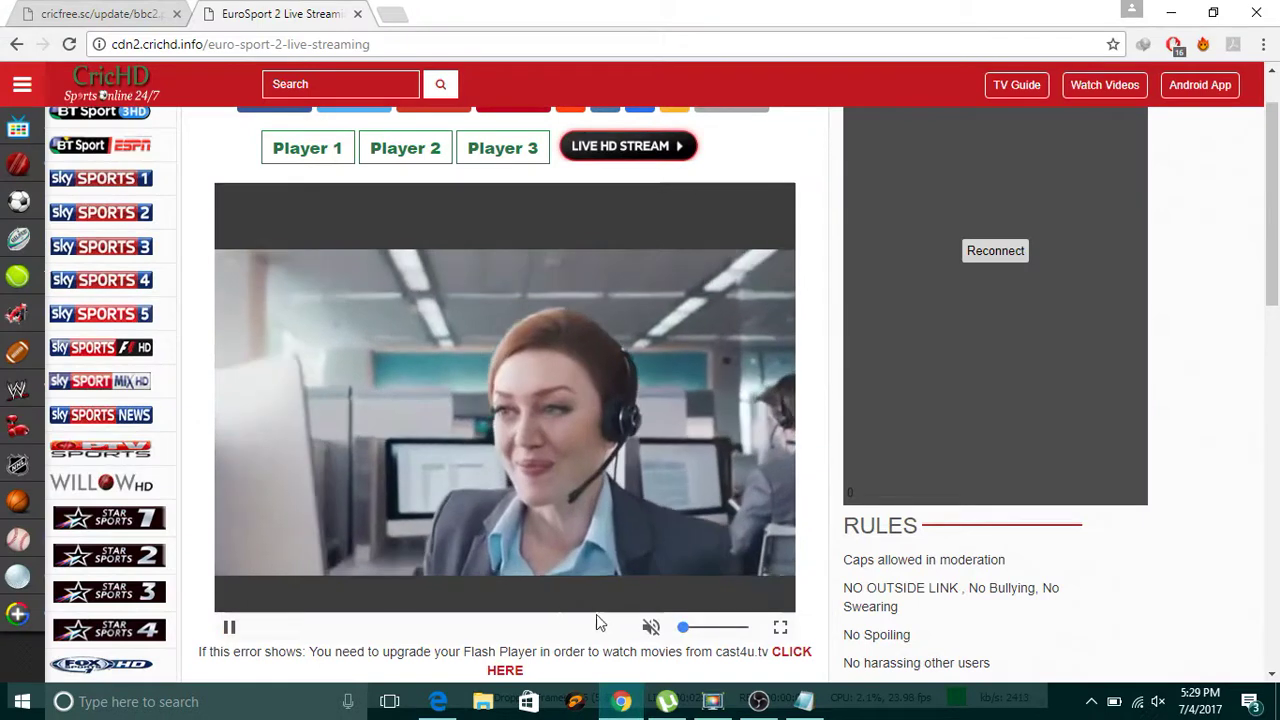
pyautogui.click(651, 627)
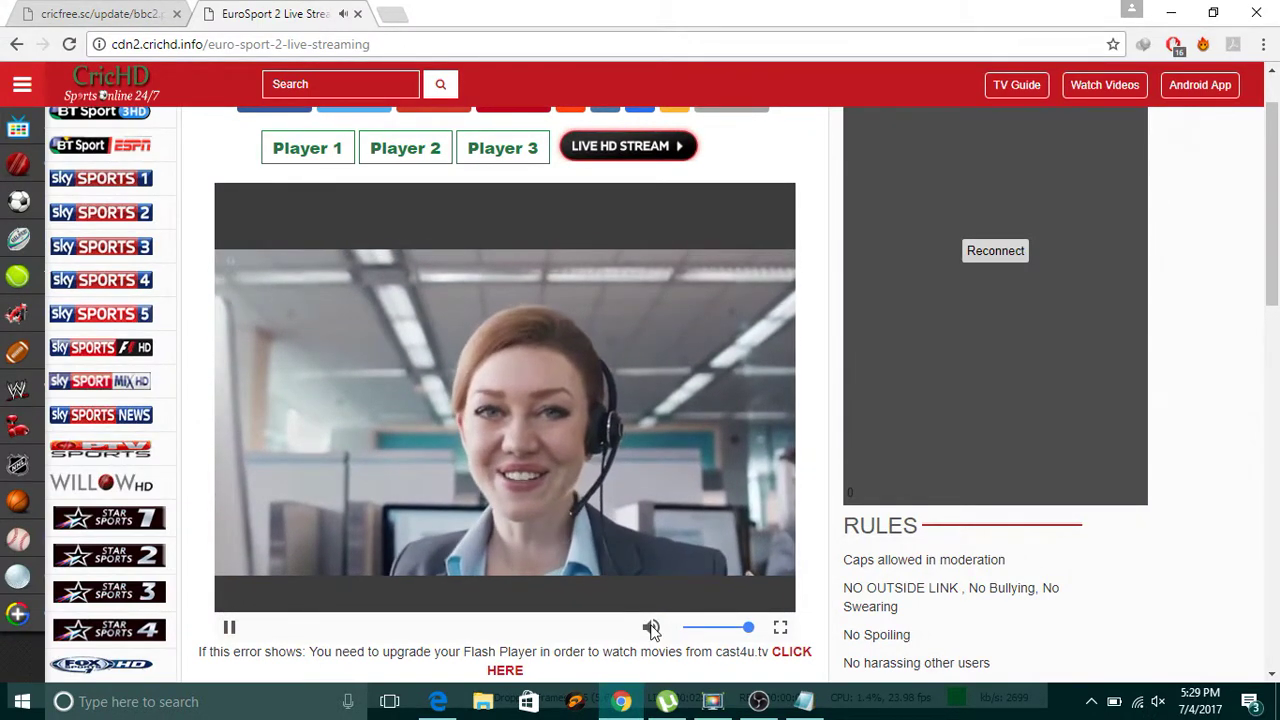
pyautogui.click(117, 10)
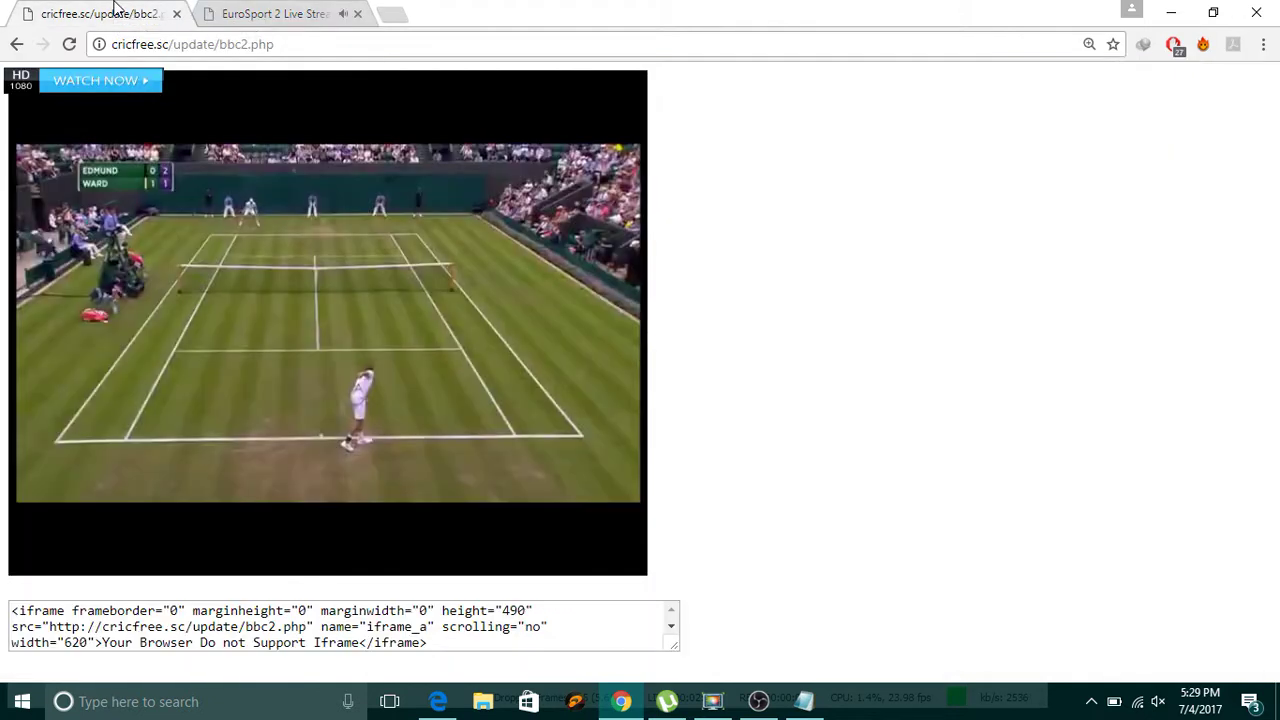
pyautogui.click(530, 552)
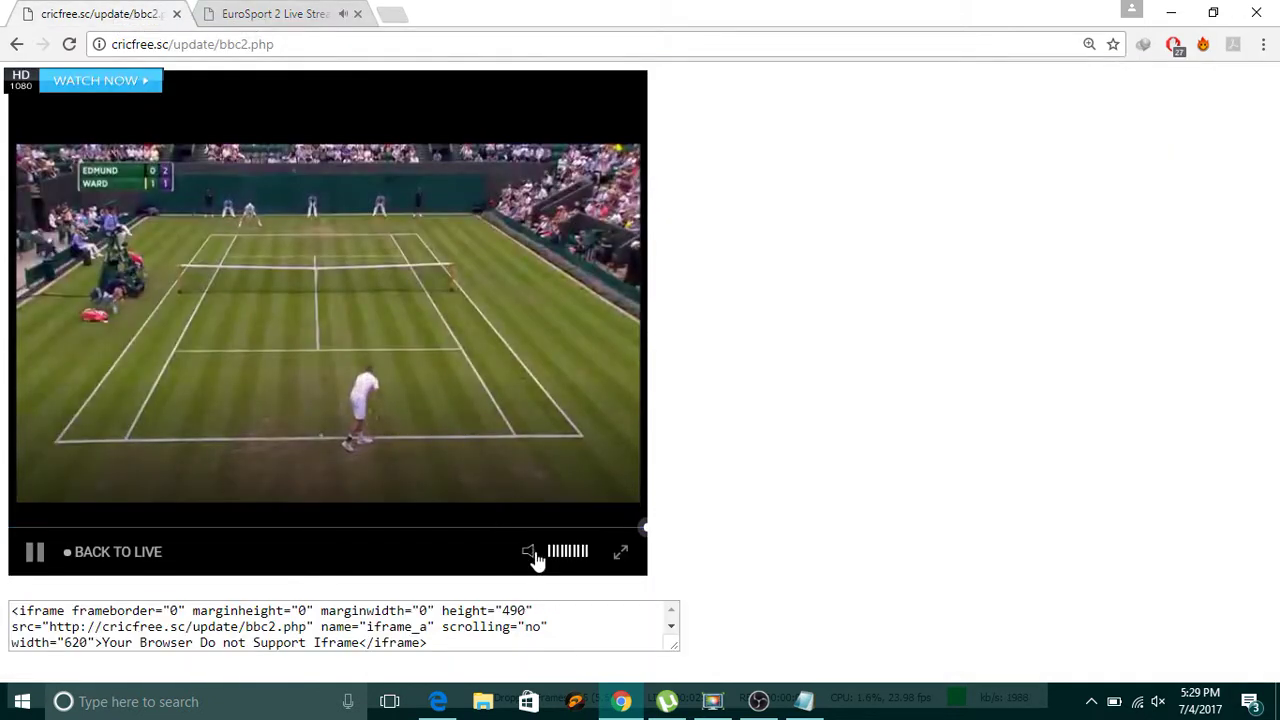
pyautogui.hotkey('ctrl', 'Tab')
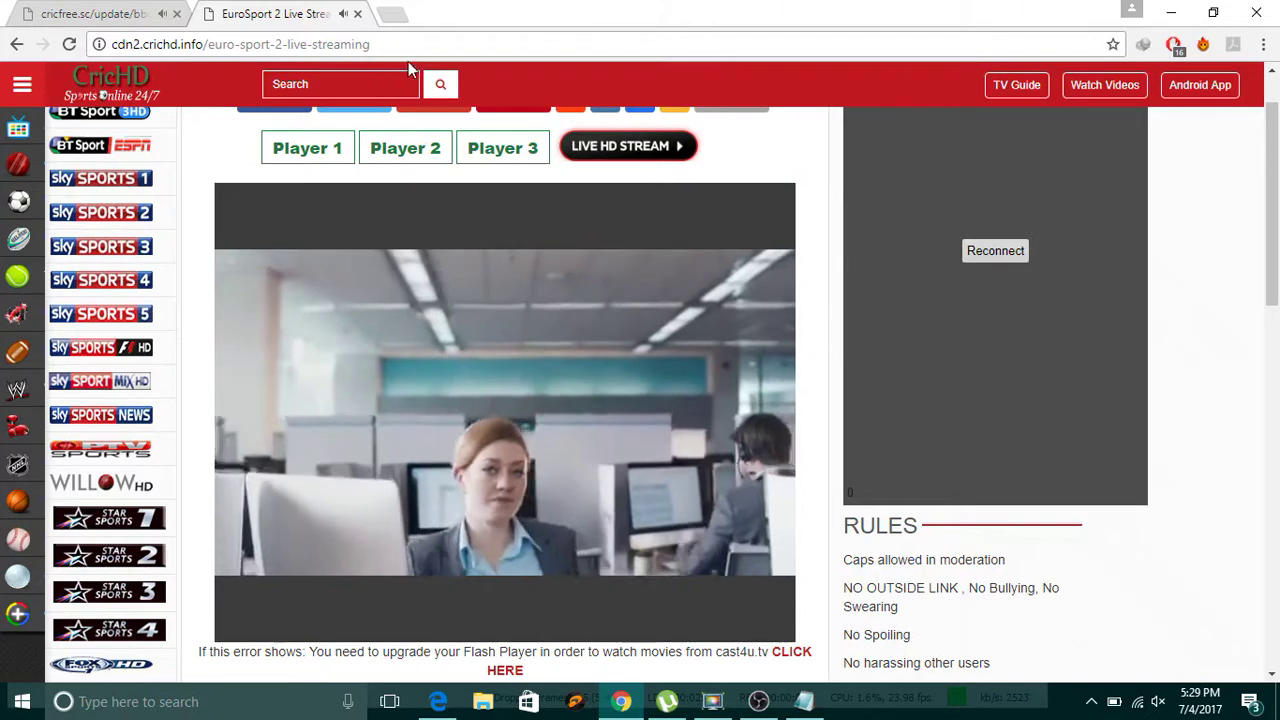
pyautogui.click(651, 626)
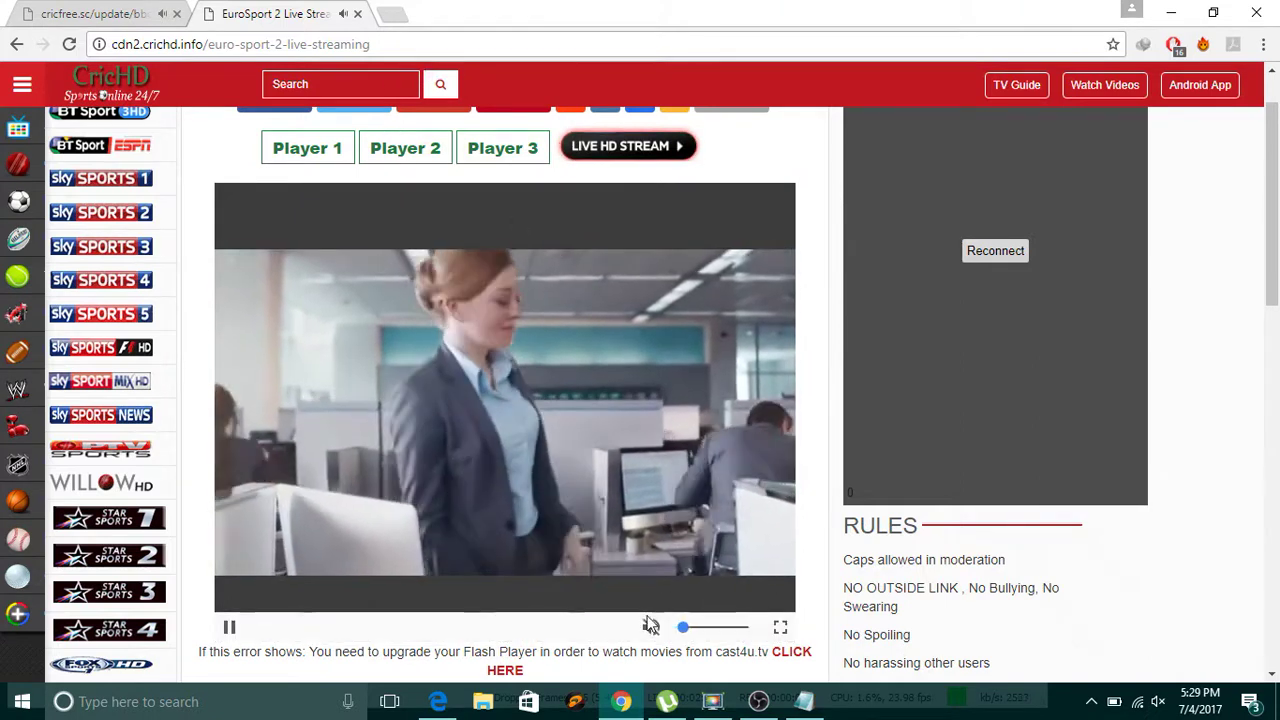
pyautogui.click(80, 10)
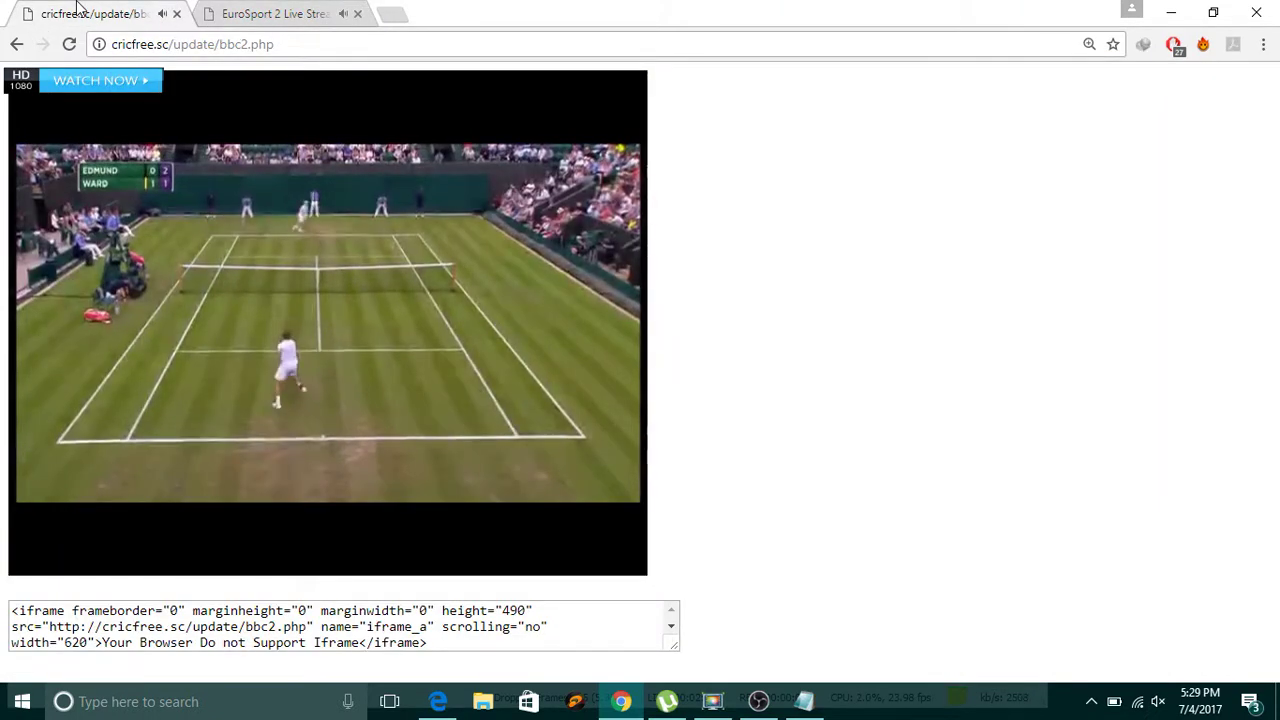
pyautogui.moveTo(142, 283)
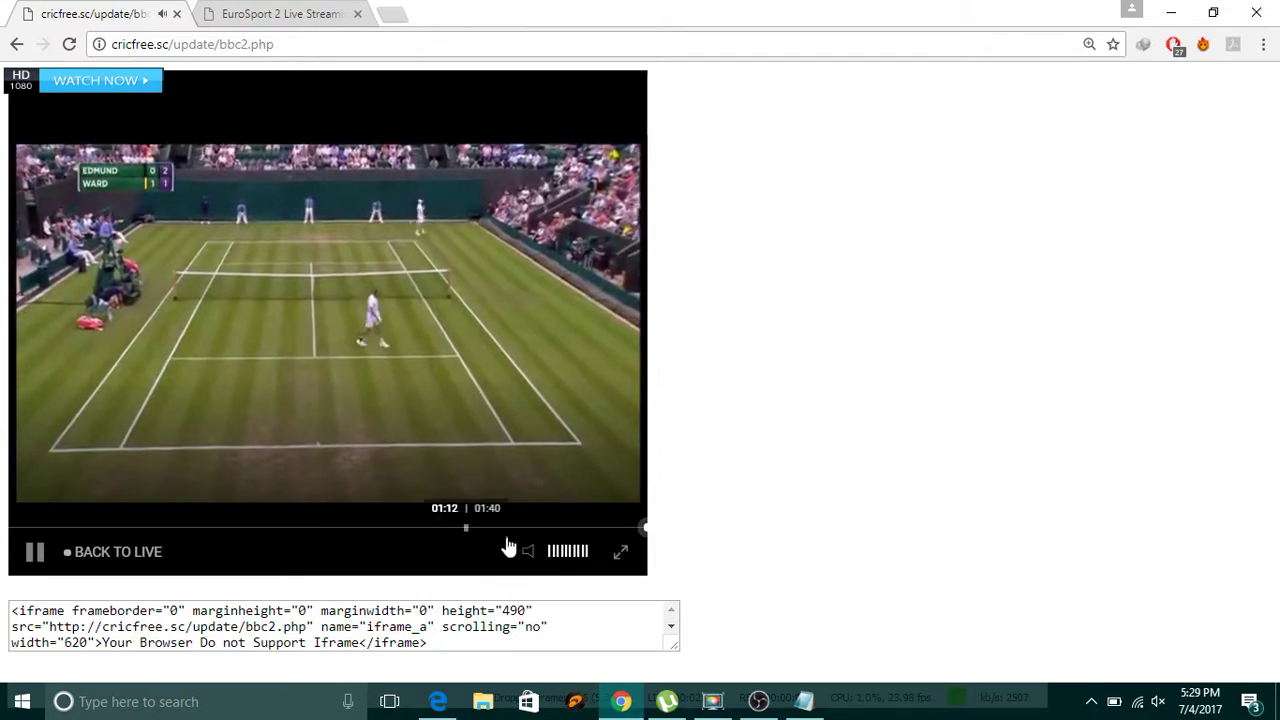
# - Return to the Facebook dialog in Edge and start the live broadcast on the page
pyautogui.click(447, 705)
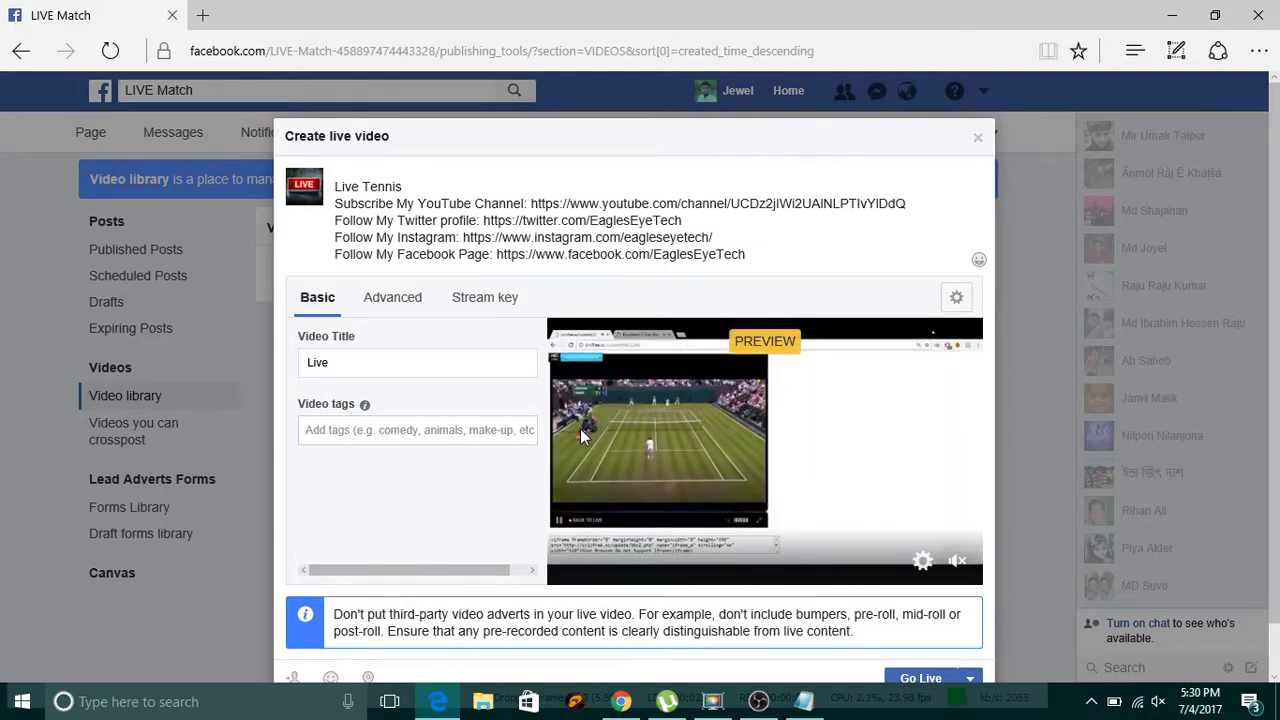
pyautogui.click(925, 679)
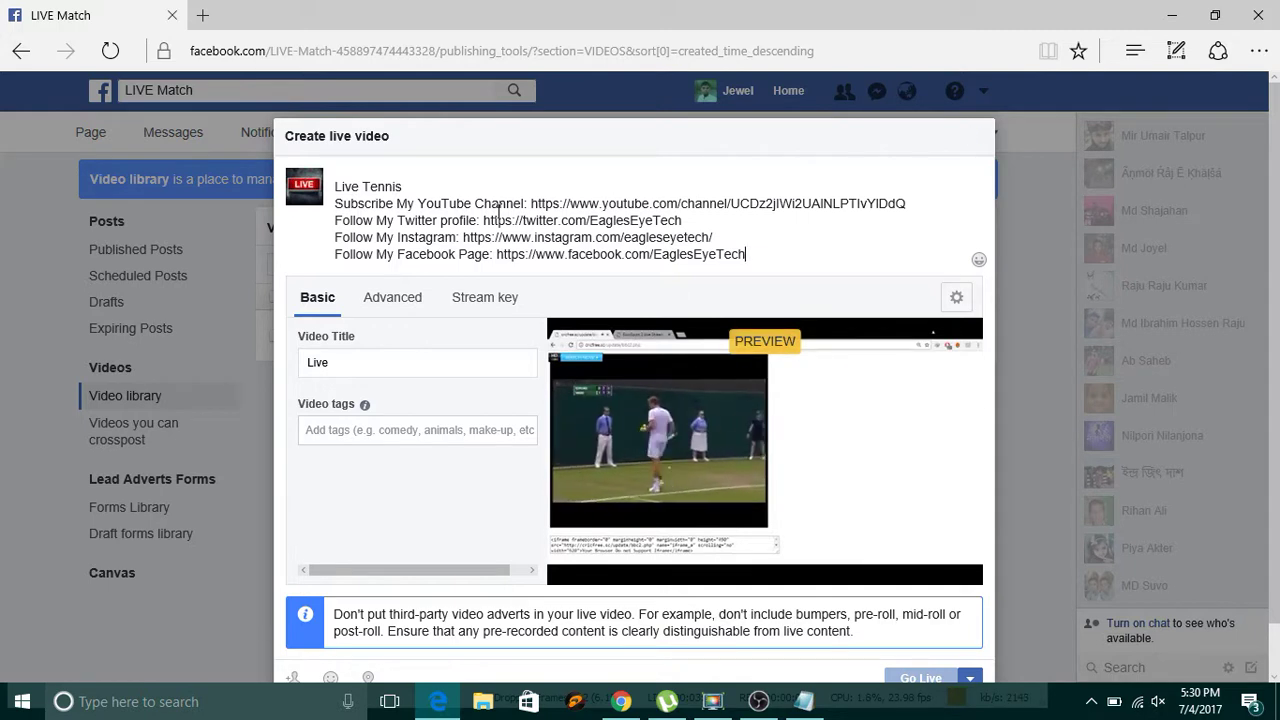
# - Open facebook.com in a new Edge tab, checking the live video's details in the original tab along the way
pyautogui.click(205, 18)
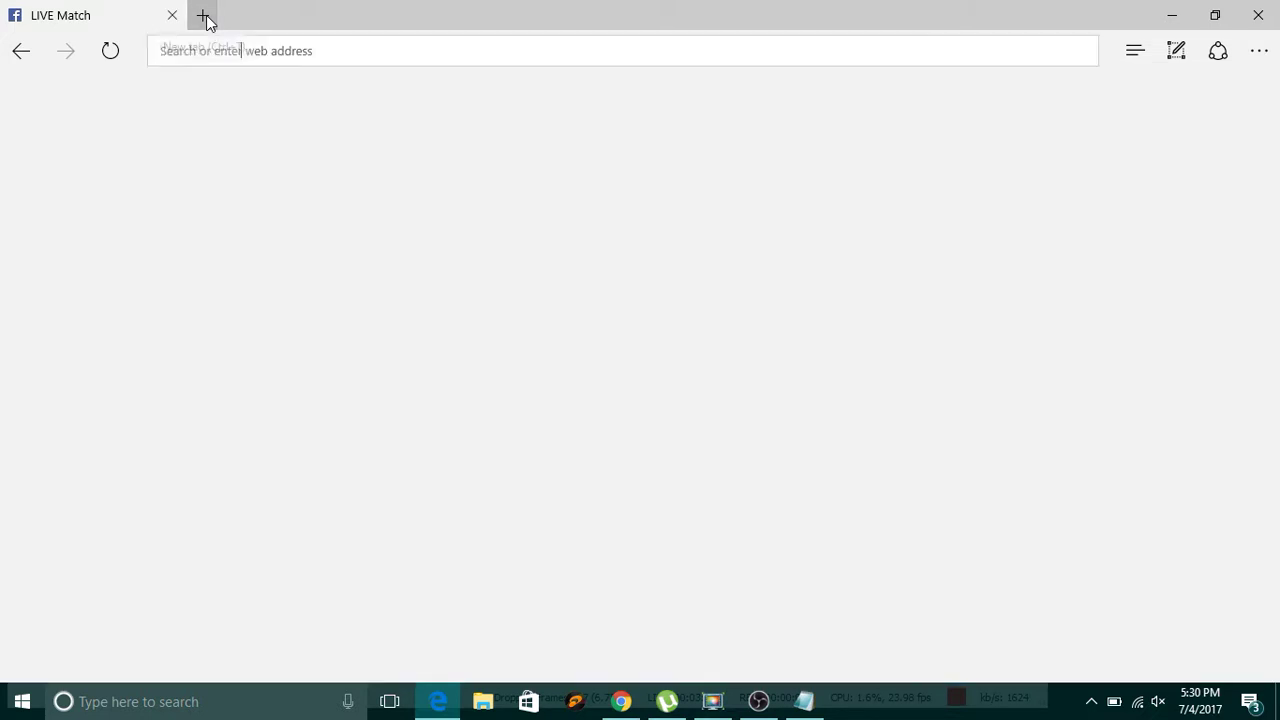
pyautogui.write('facebook.com/')
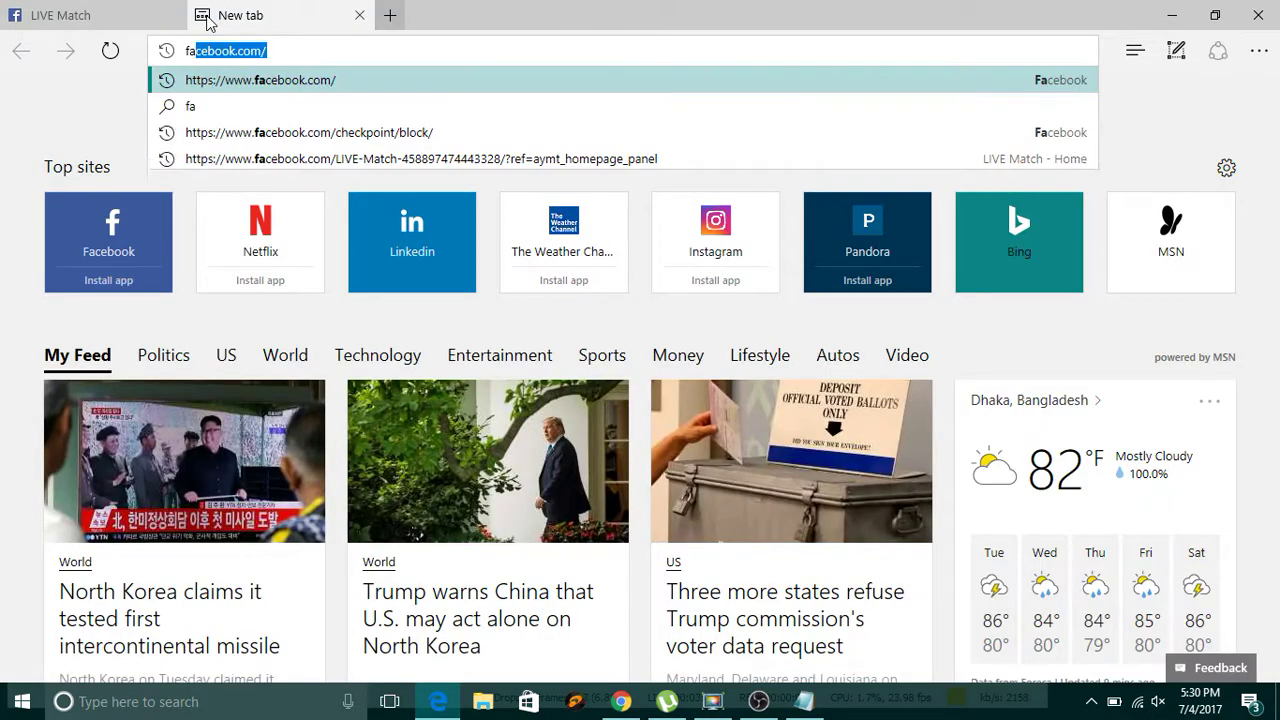
pyautogui.click(85, 12)
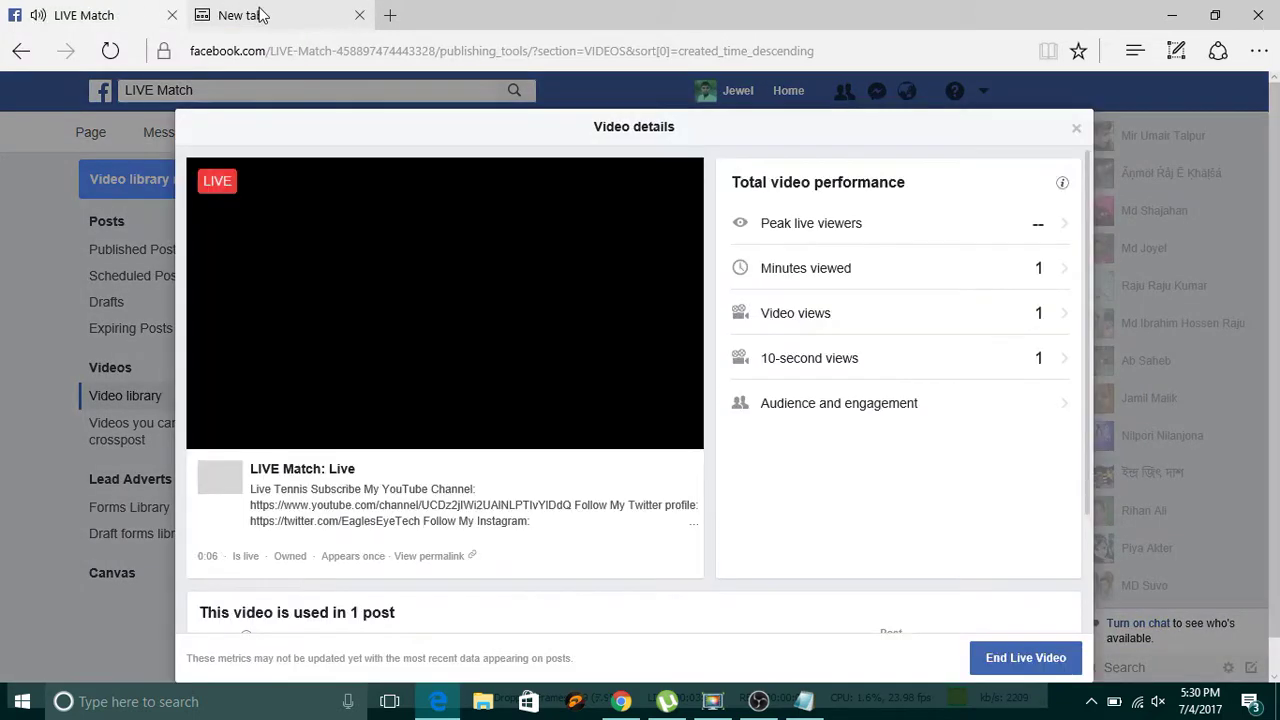
pyautogui.click(262, 15)
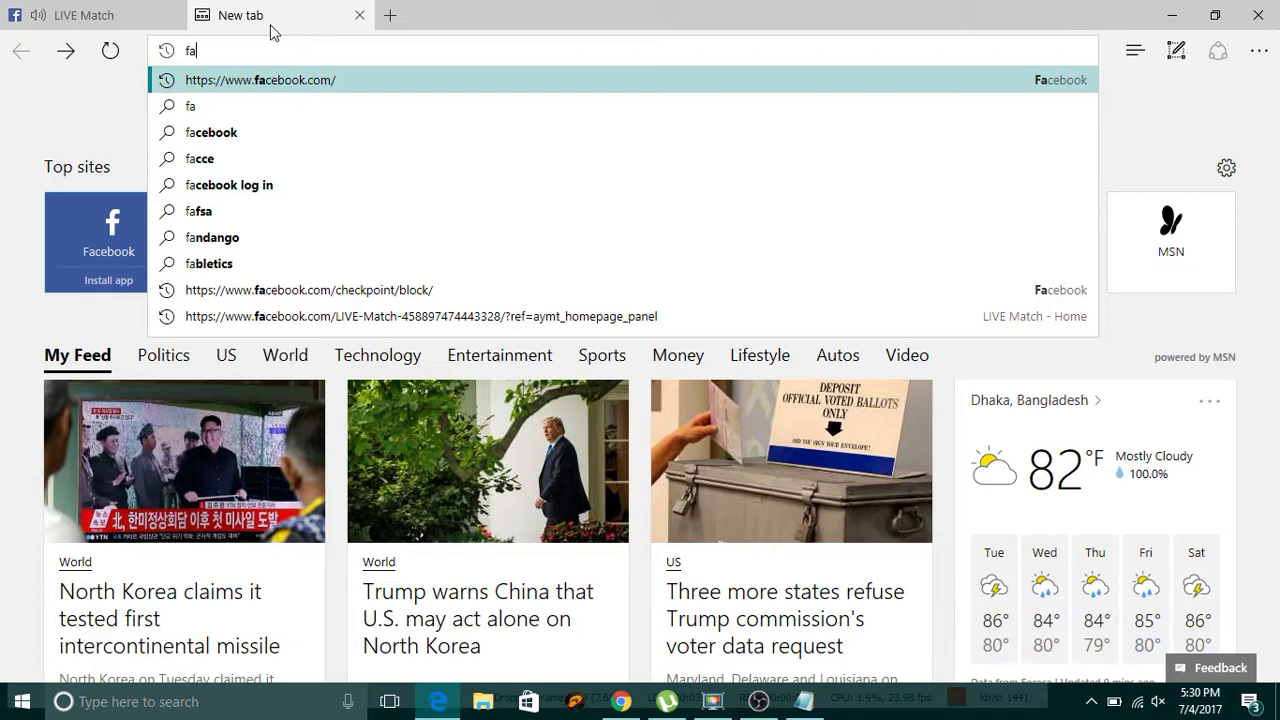
pyautogui.press('Return')
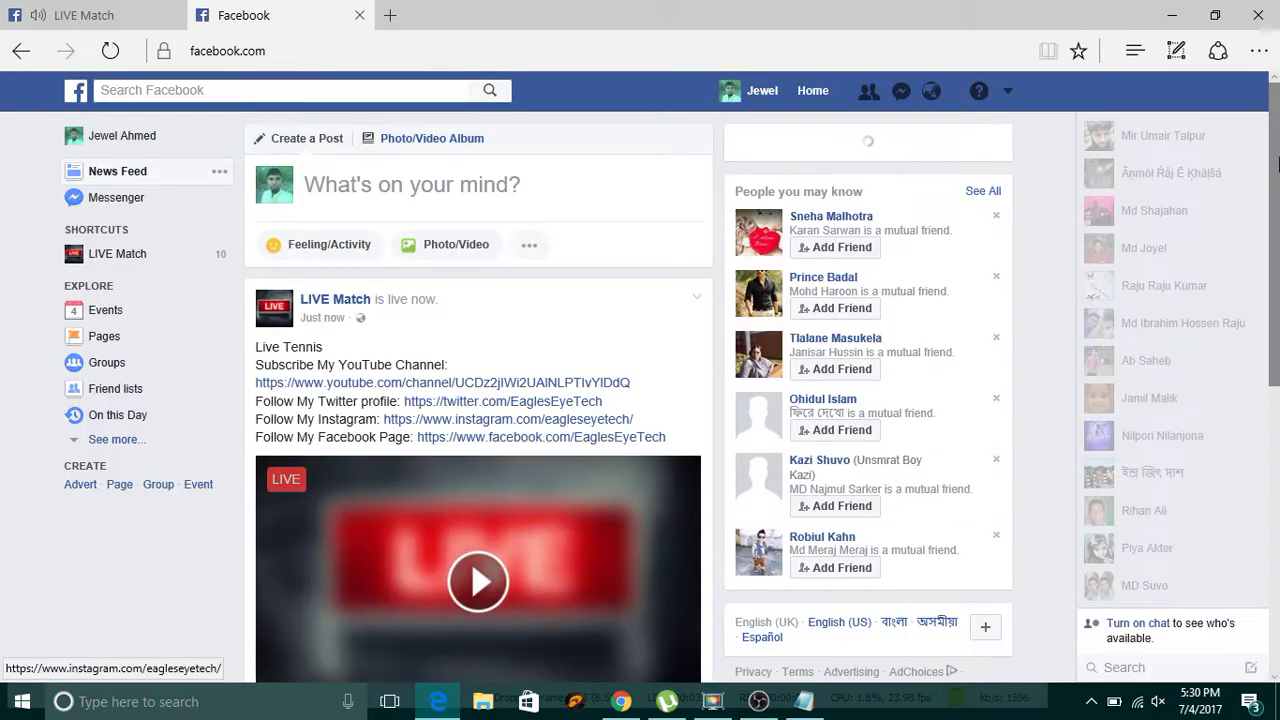
# - Examine the live post in the news feed and the broadcast's video details, and switch back to OBS
pyautogui.scroll(-3, 508, 419)
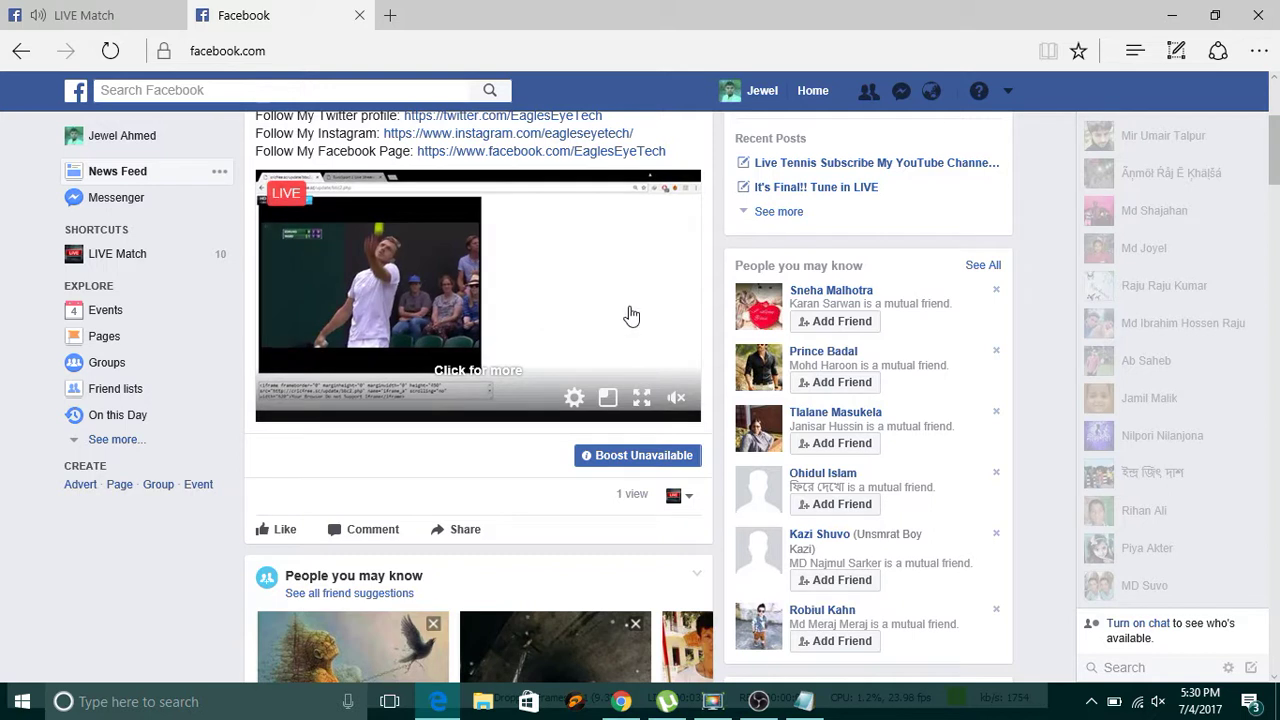
pyautogui.scroll(1, 631, 316)
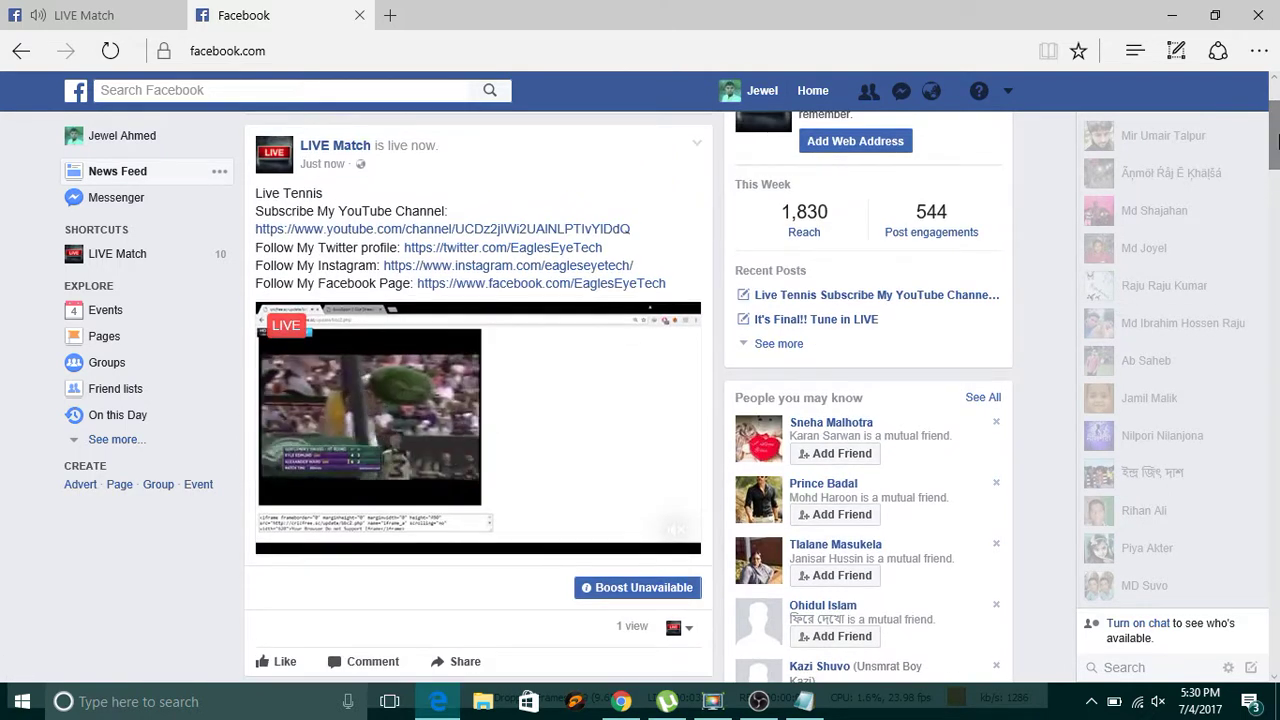
pyautogui.moveTo(1276, 140); pyautogui.dragTo(1275, 195)
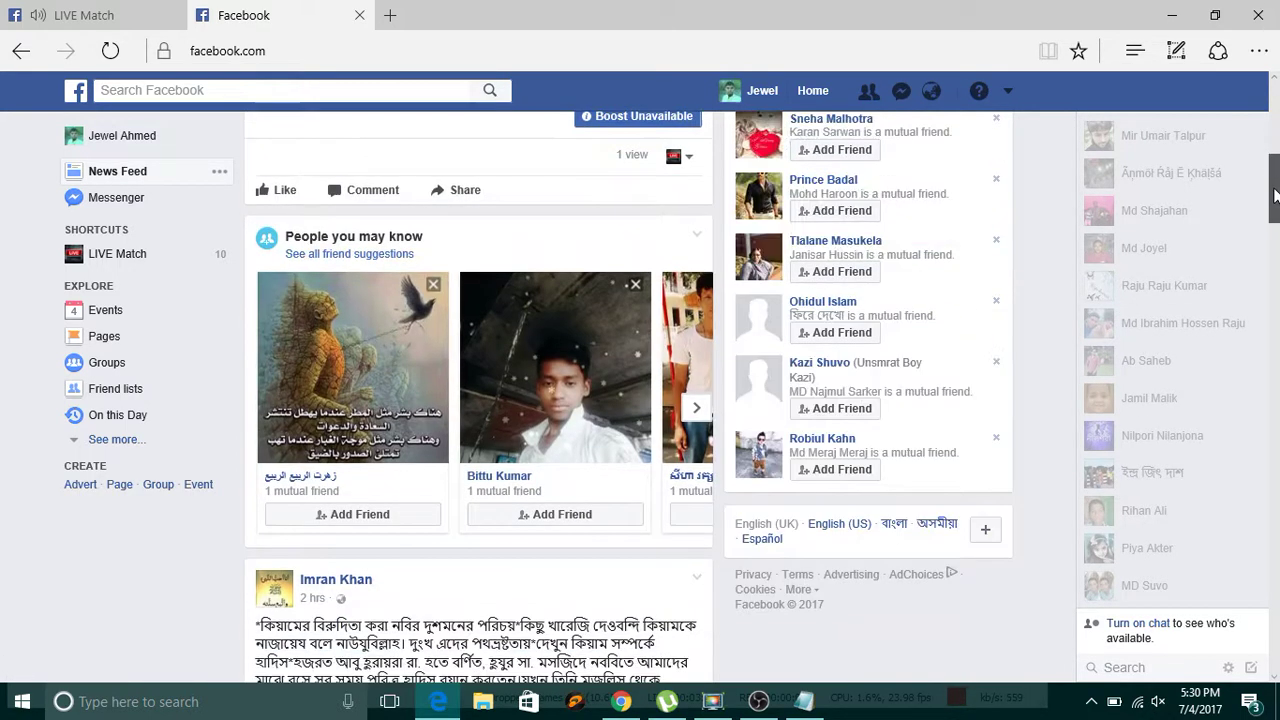
pyautogui.scroll(1, 1275, 195)
pyautogui.click(70, 15)
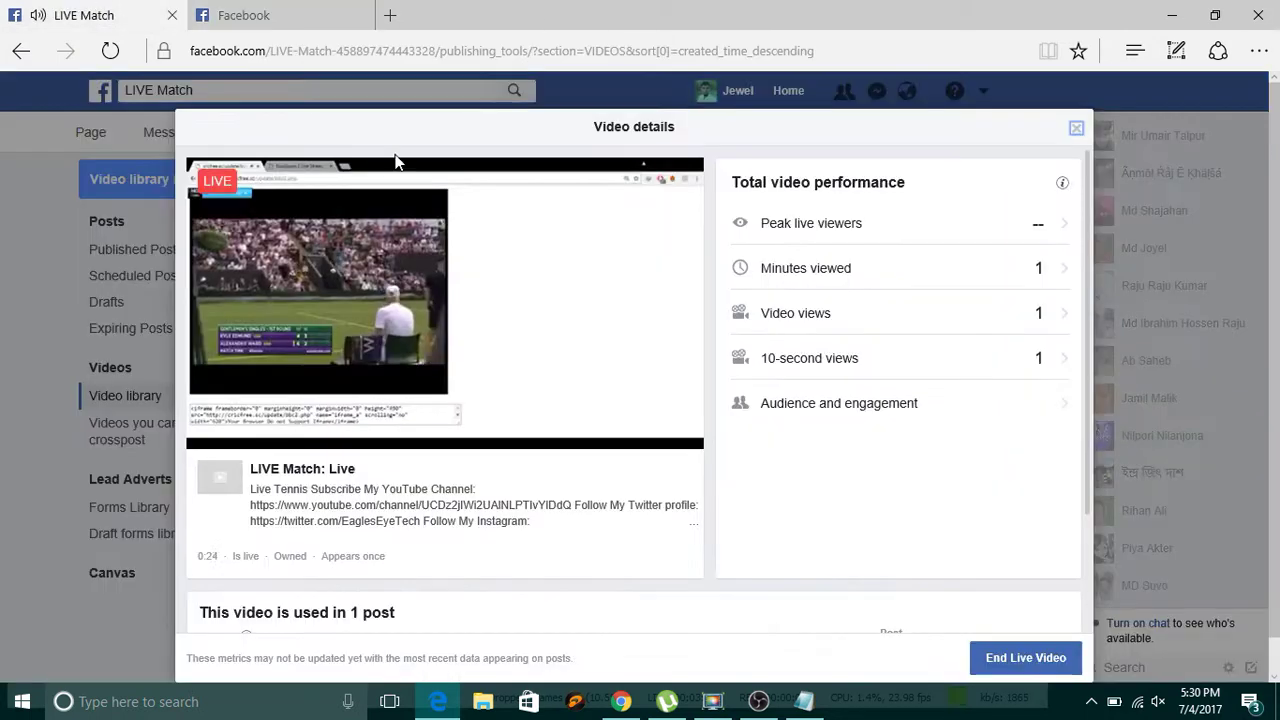
pyautogui.click(770, 710)
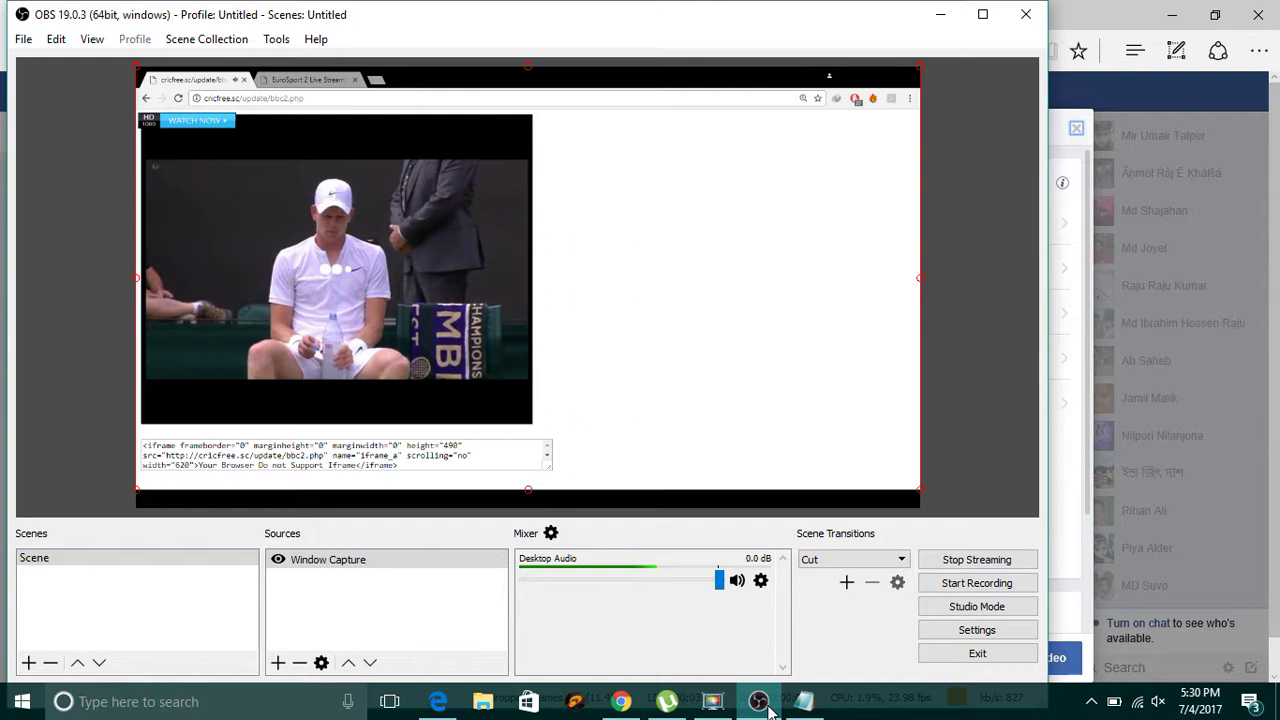